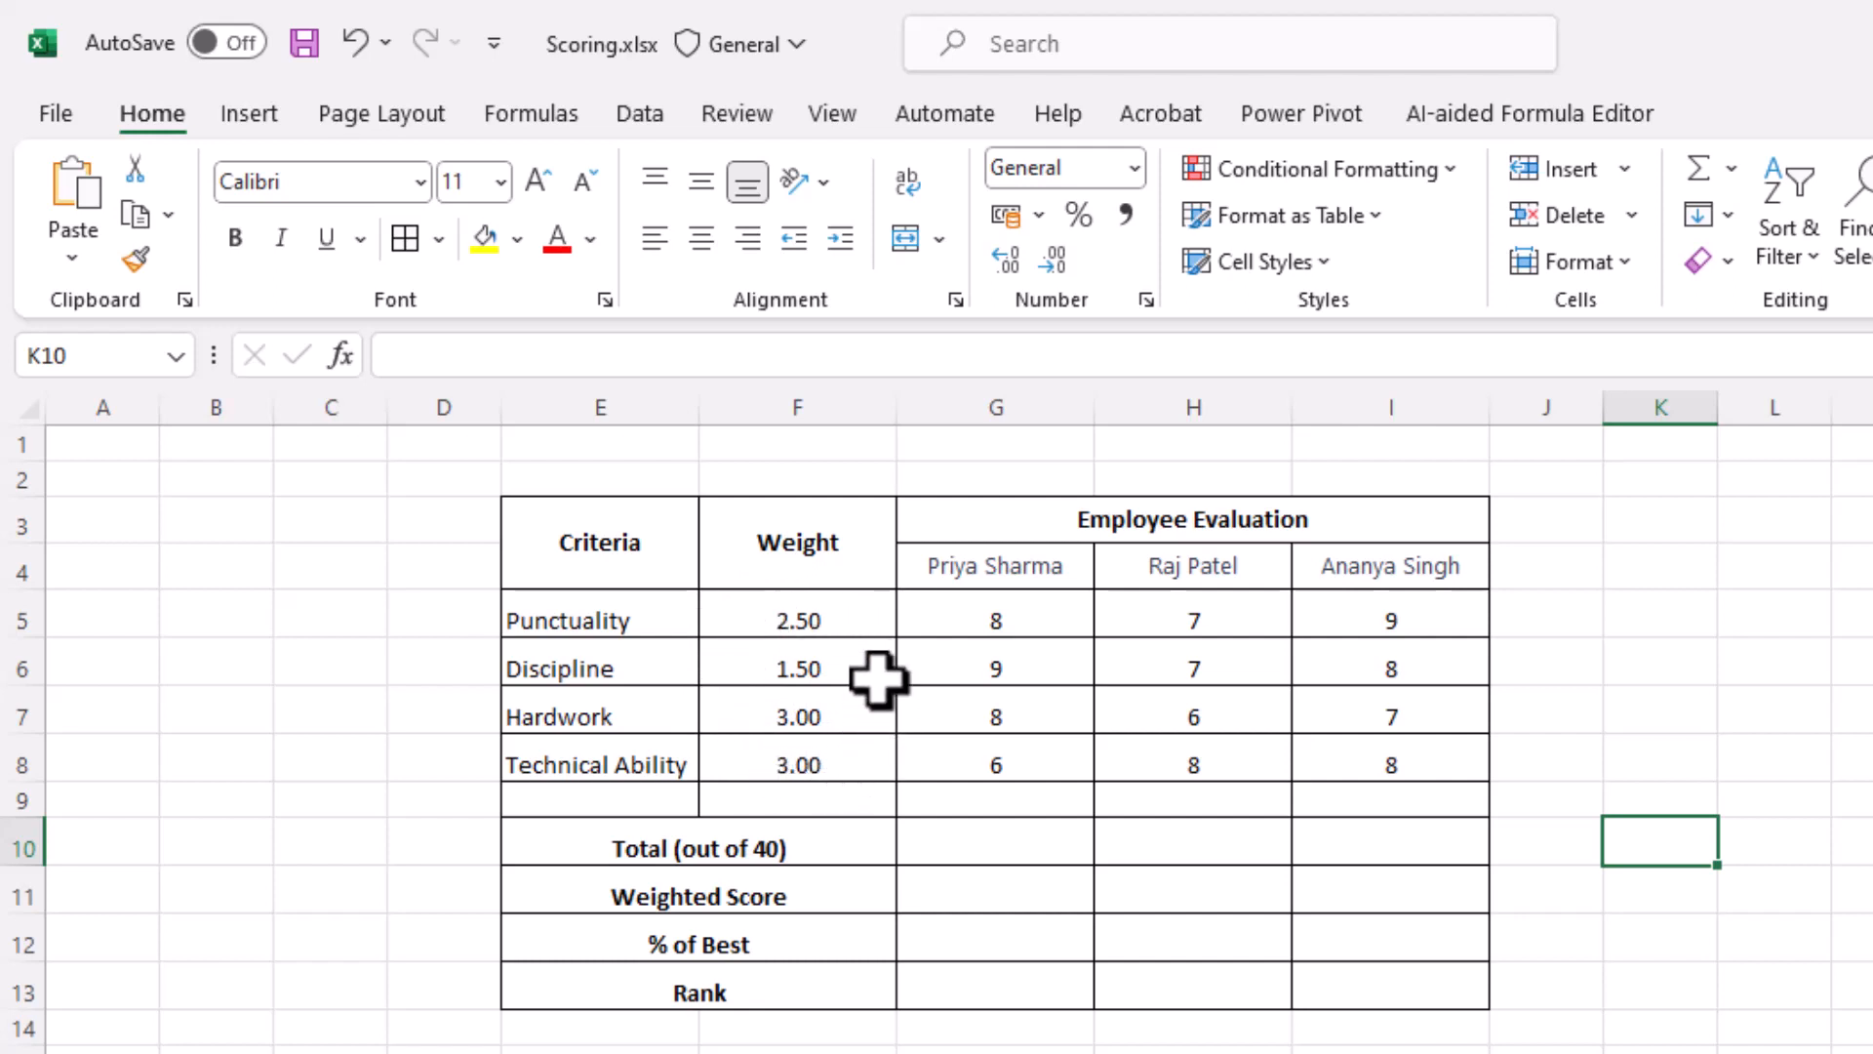
Step: Examine the criteria weights in F5:F8 and the first employee's scores in G5:G8
left_click_drag(800, 616, 798, 757)
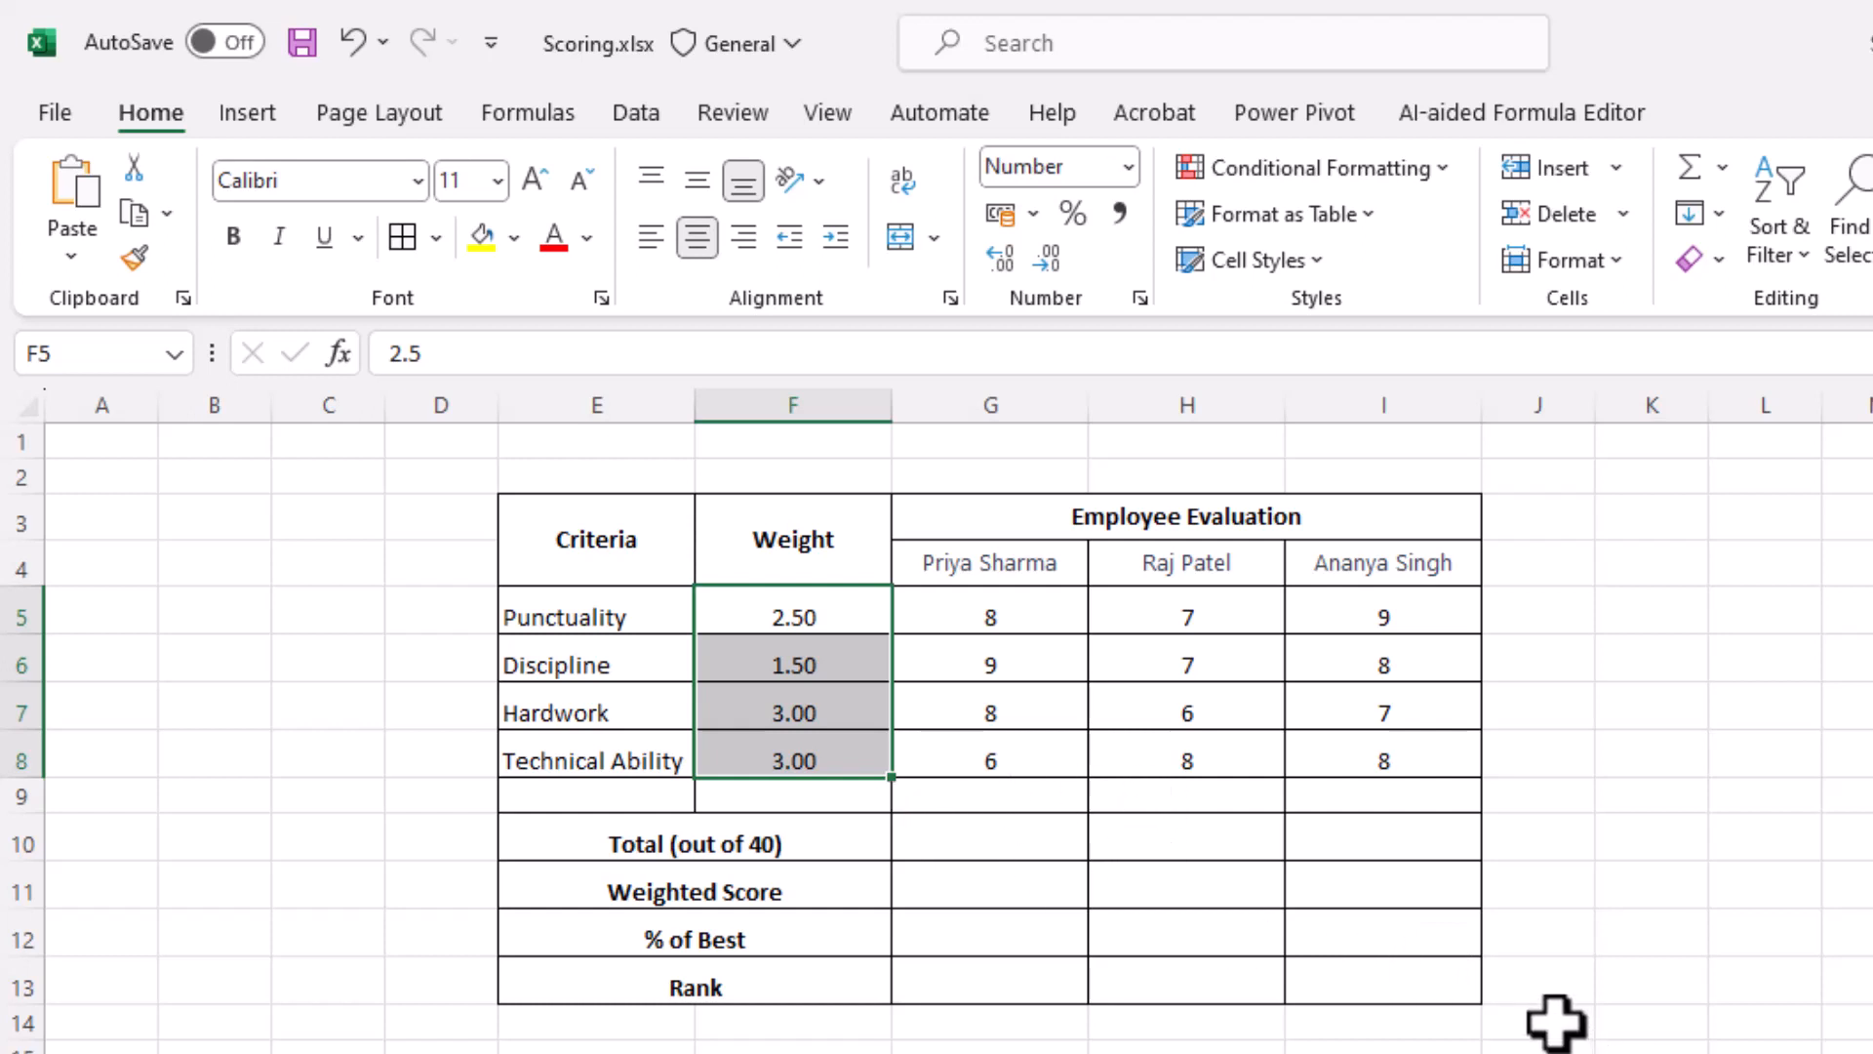
left_click(1607, 889)
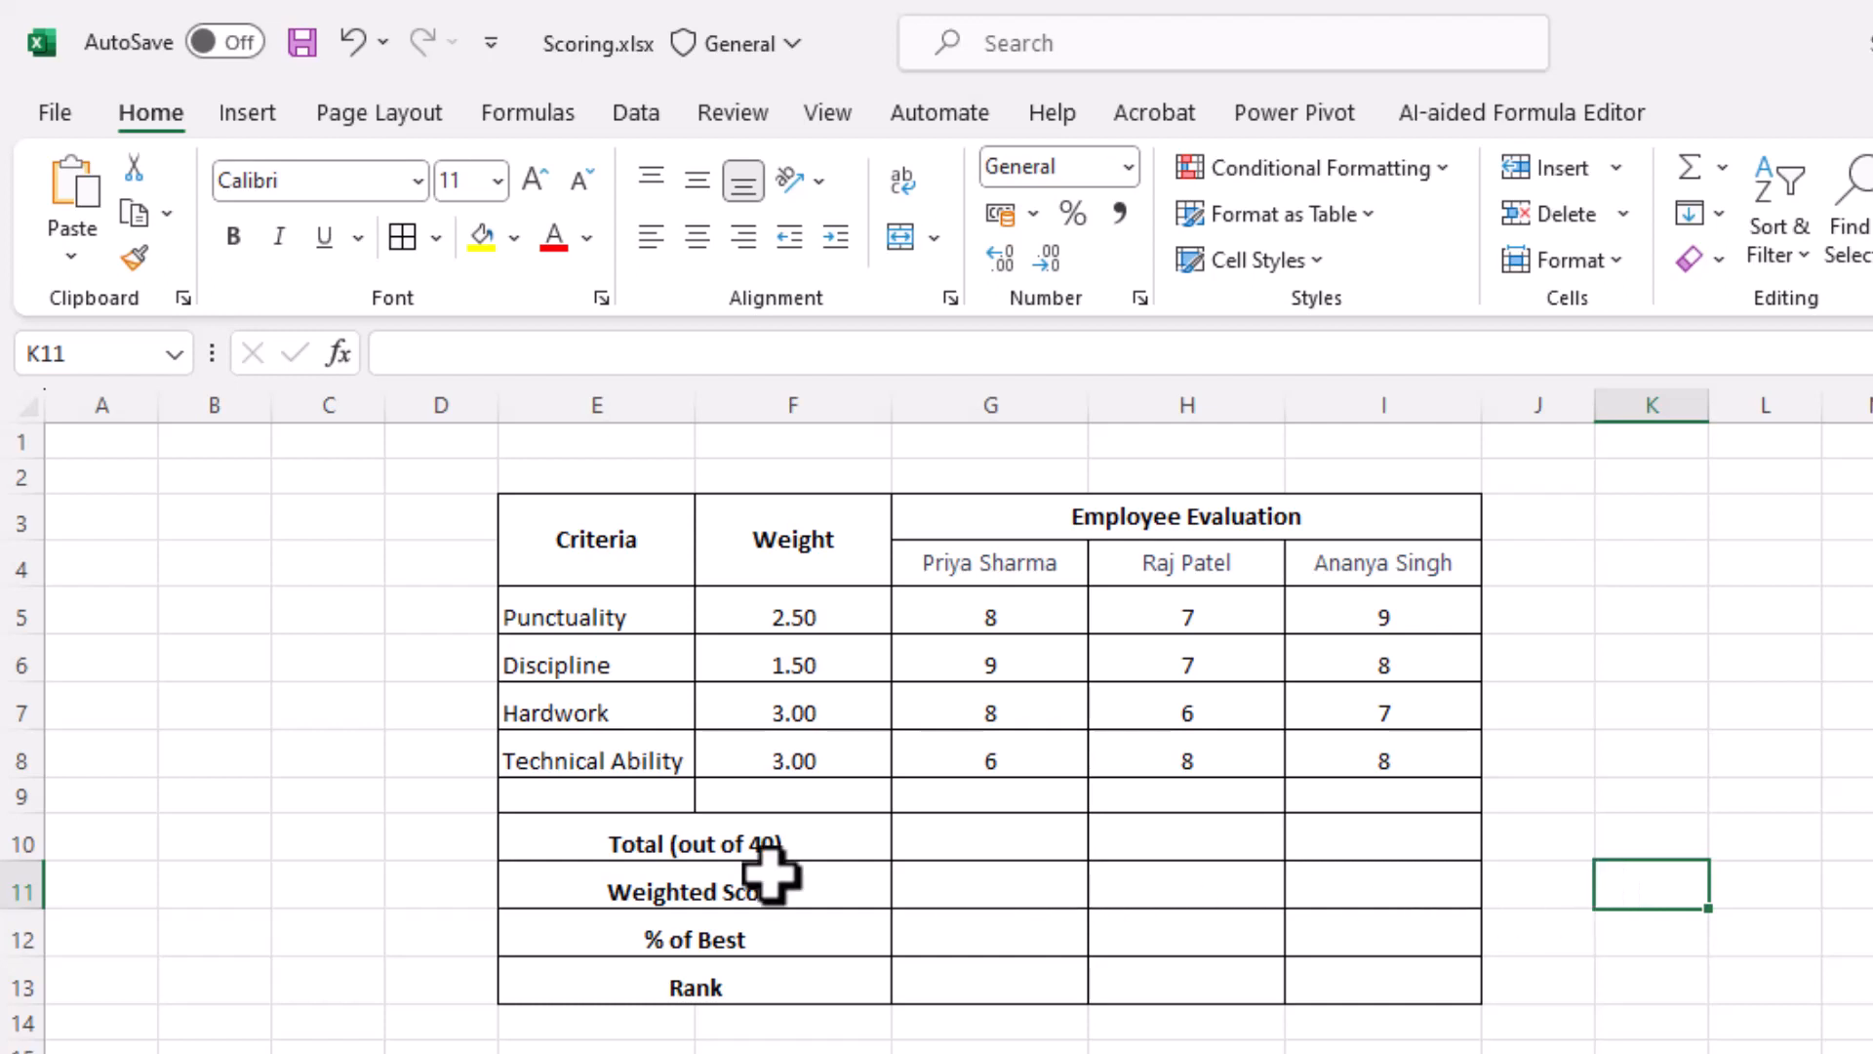
left_click(940, 841)
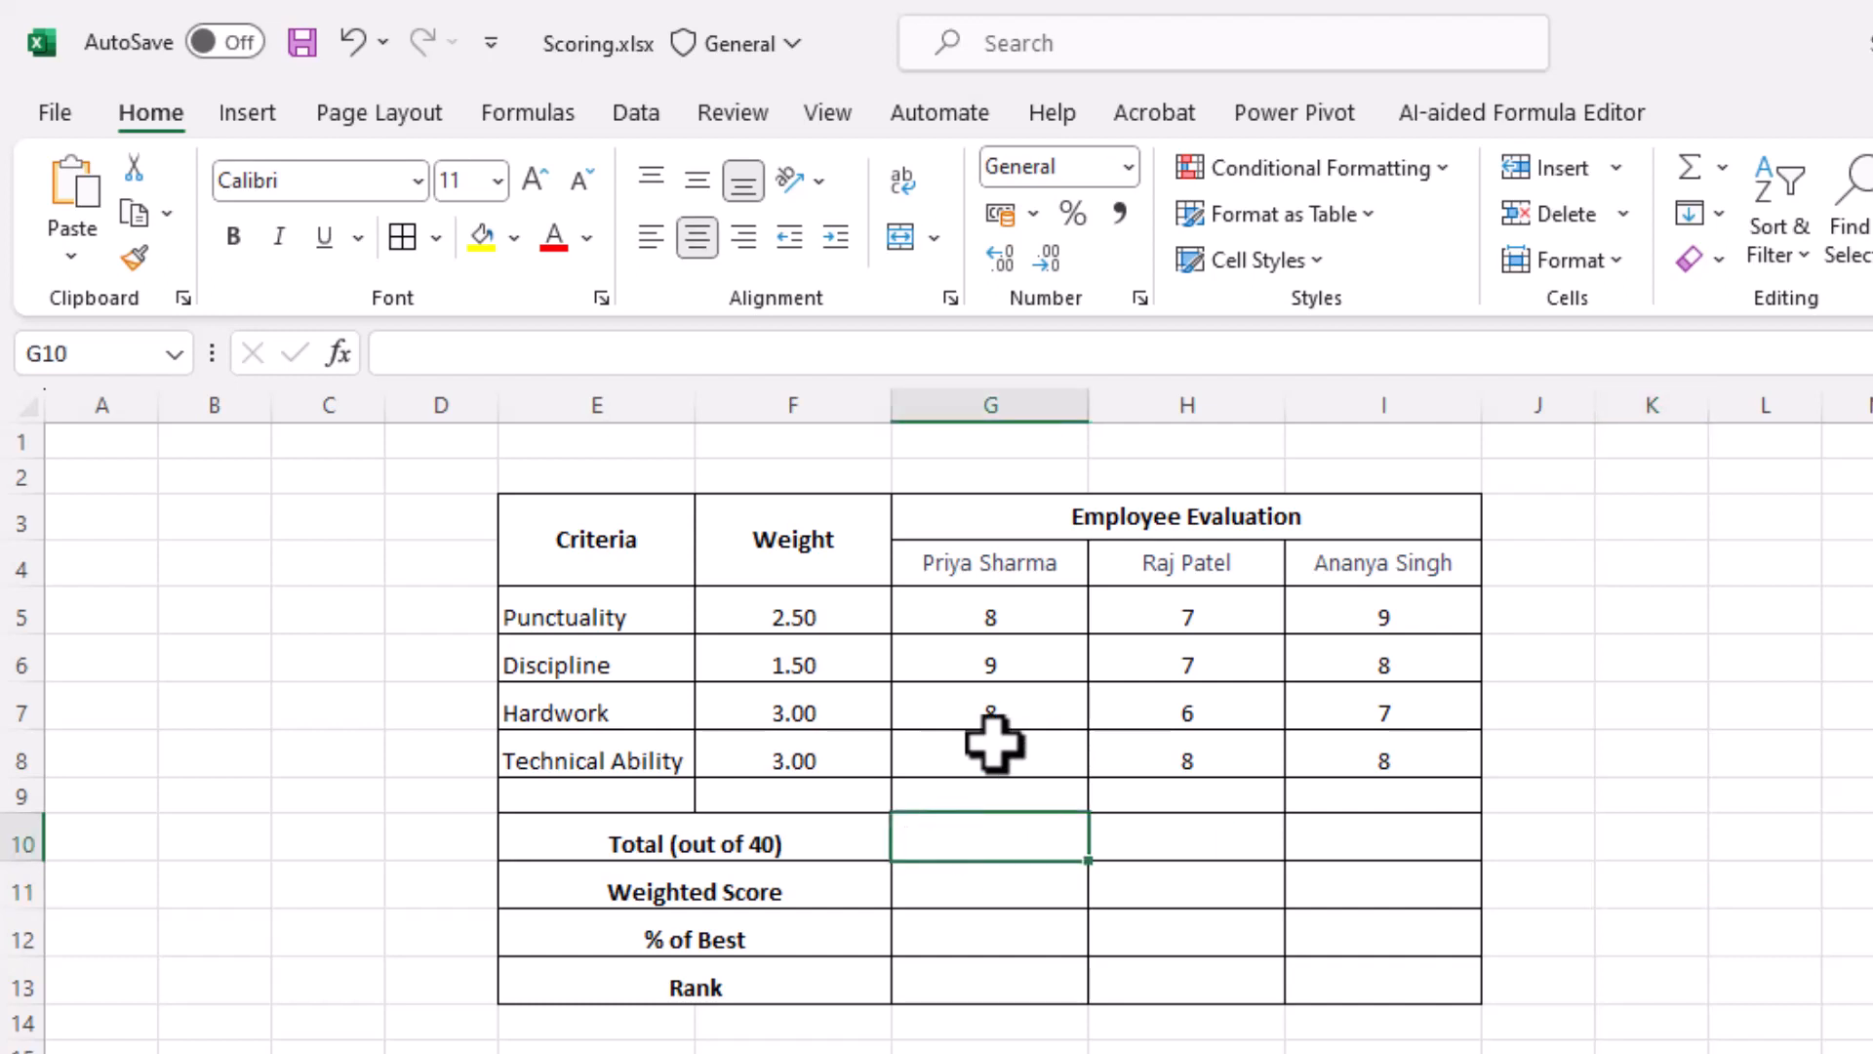
left_click(1039, 621)
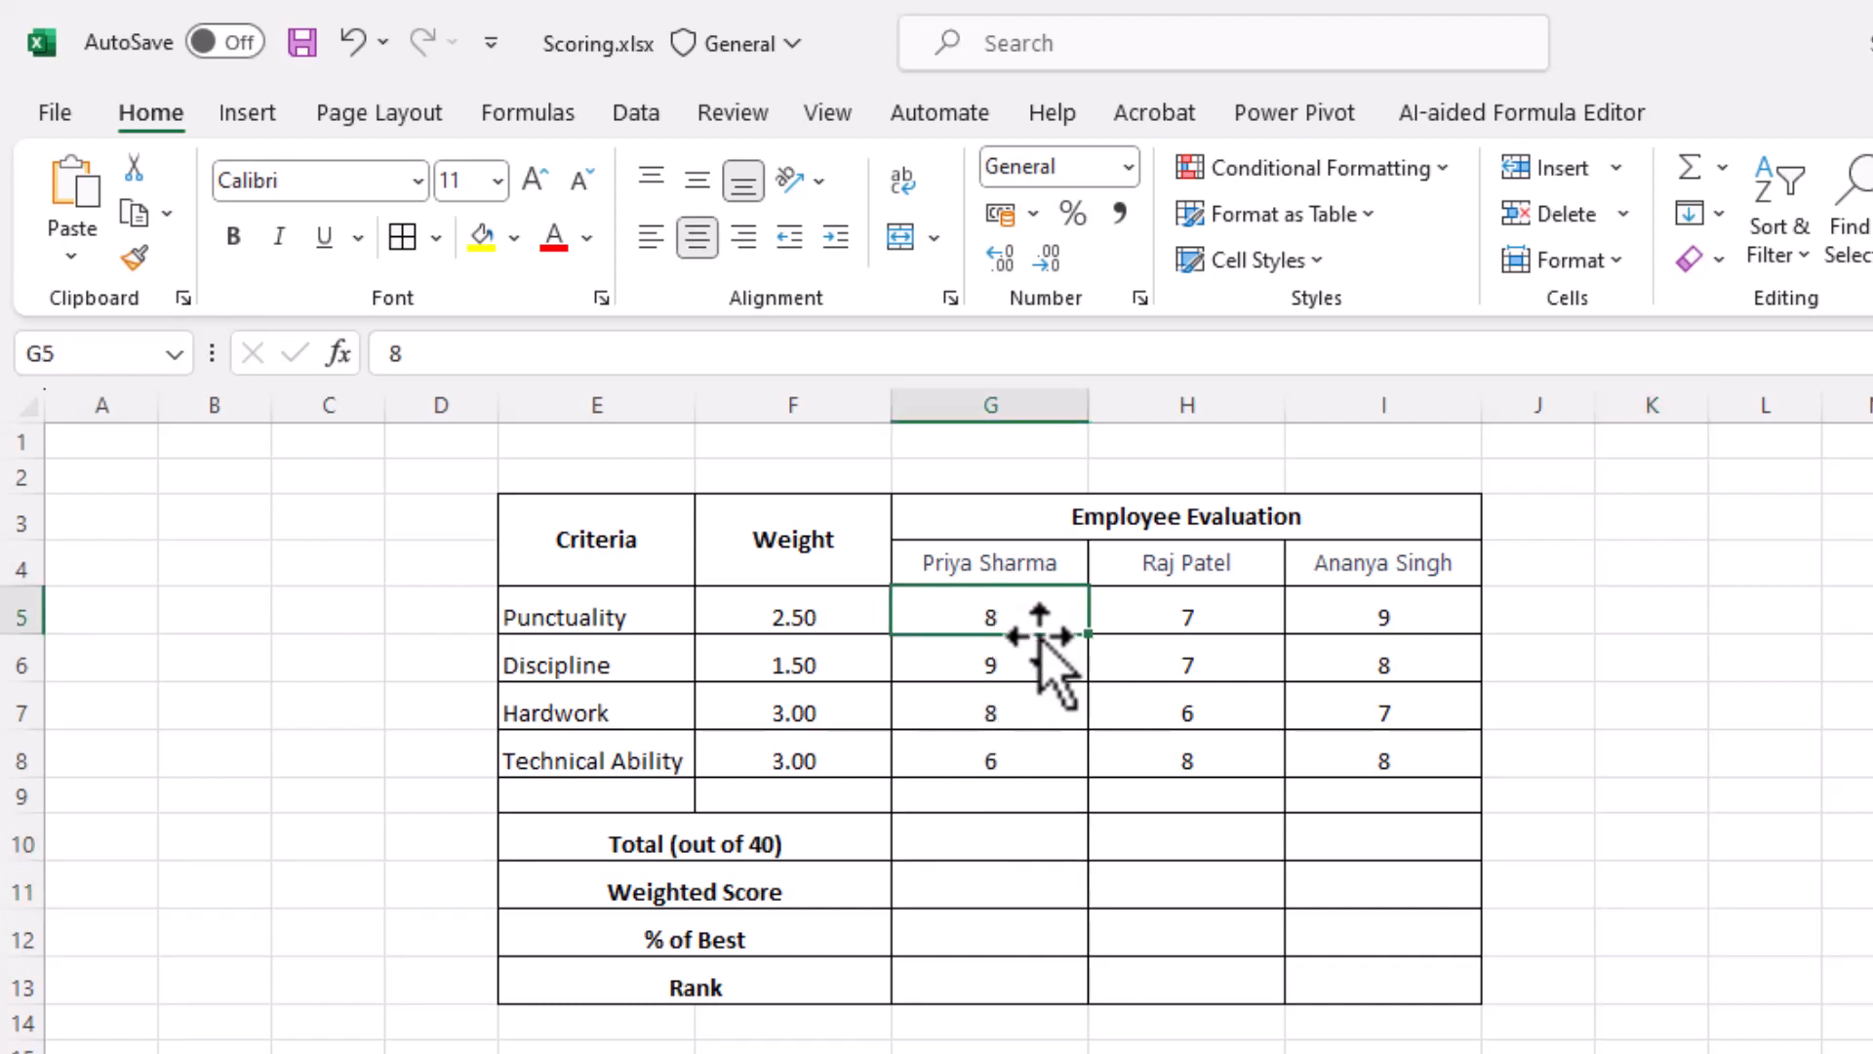
left_click(1019, 655)
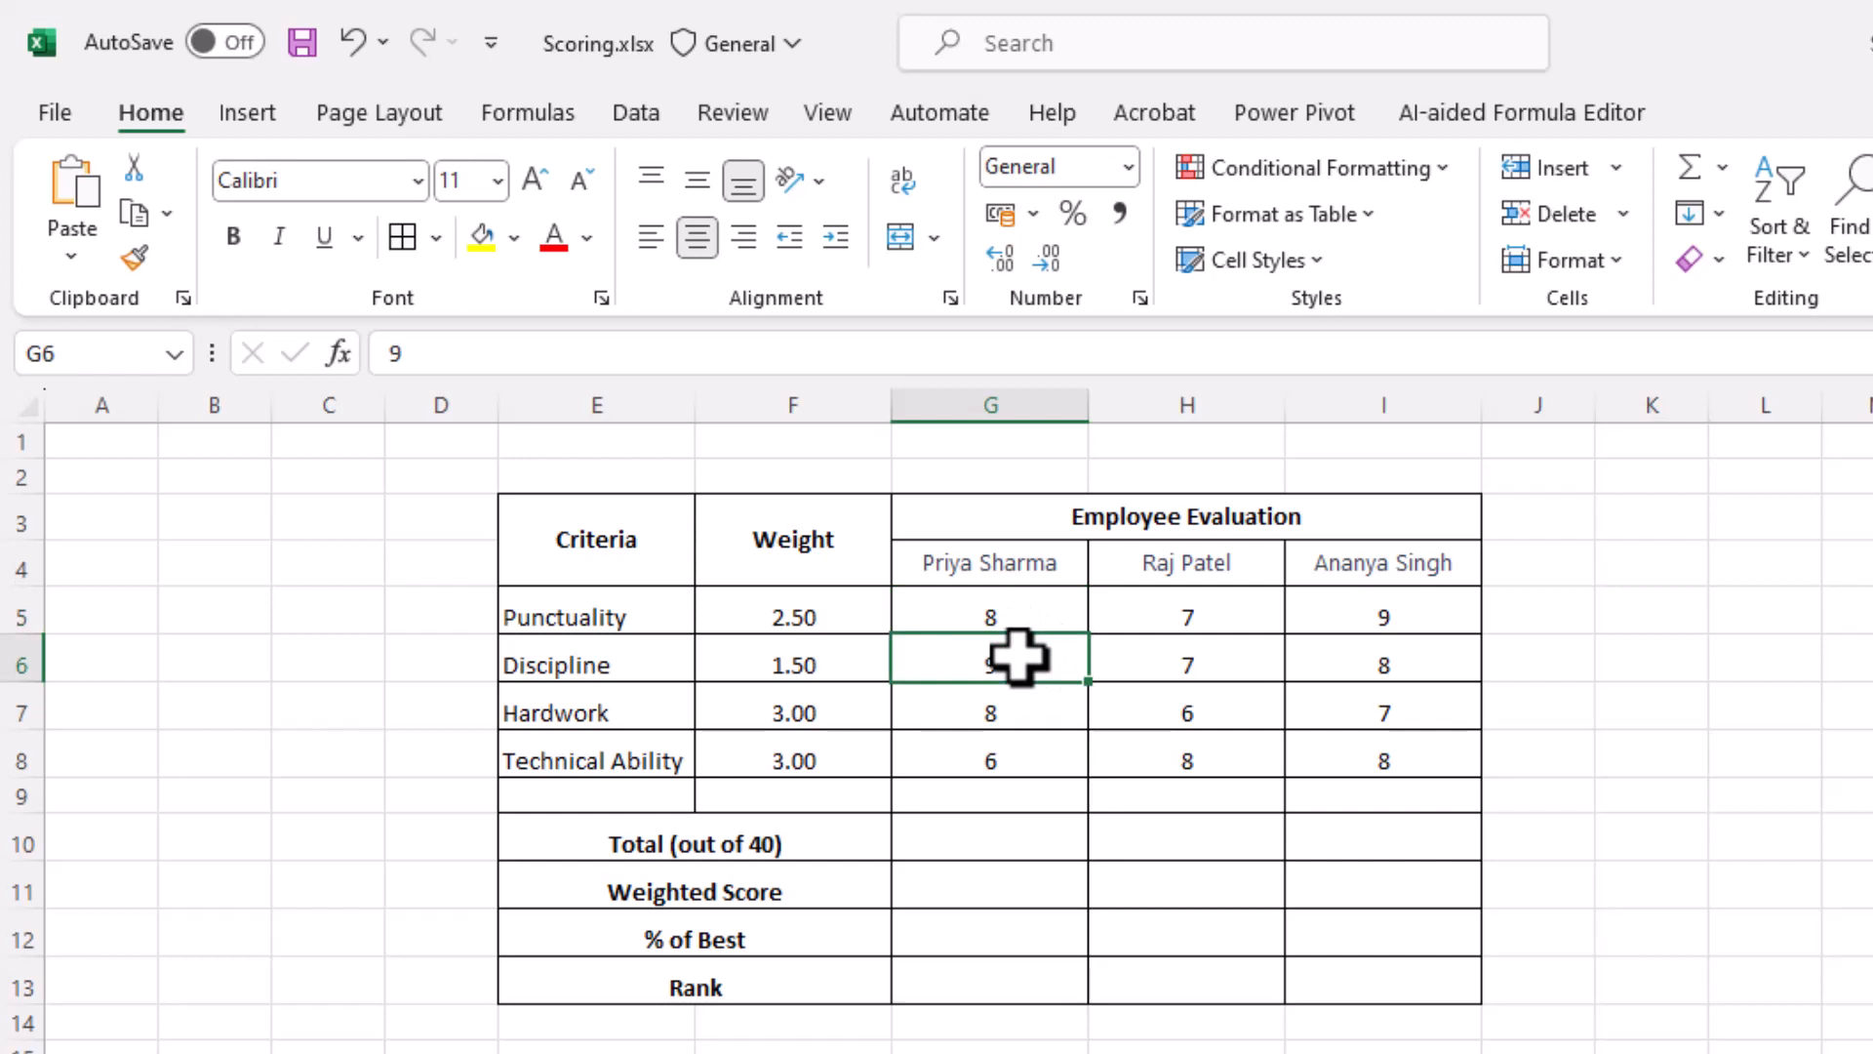
left_click(1016, 711)
left_click(1016, 764)
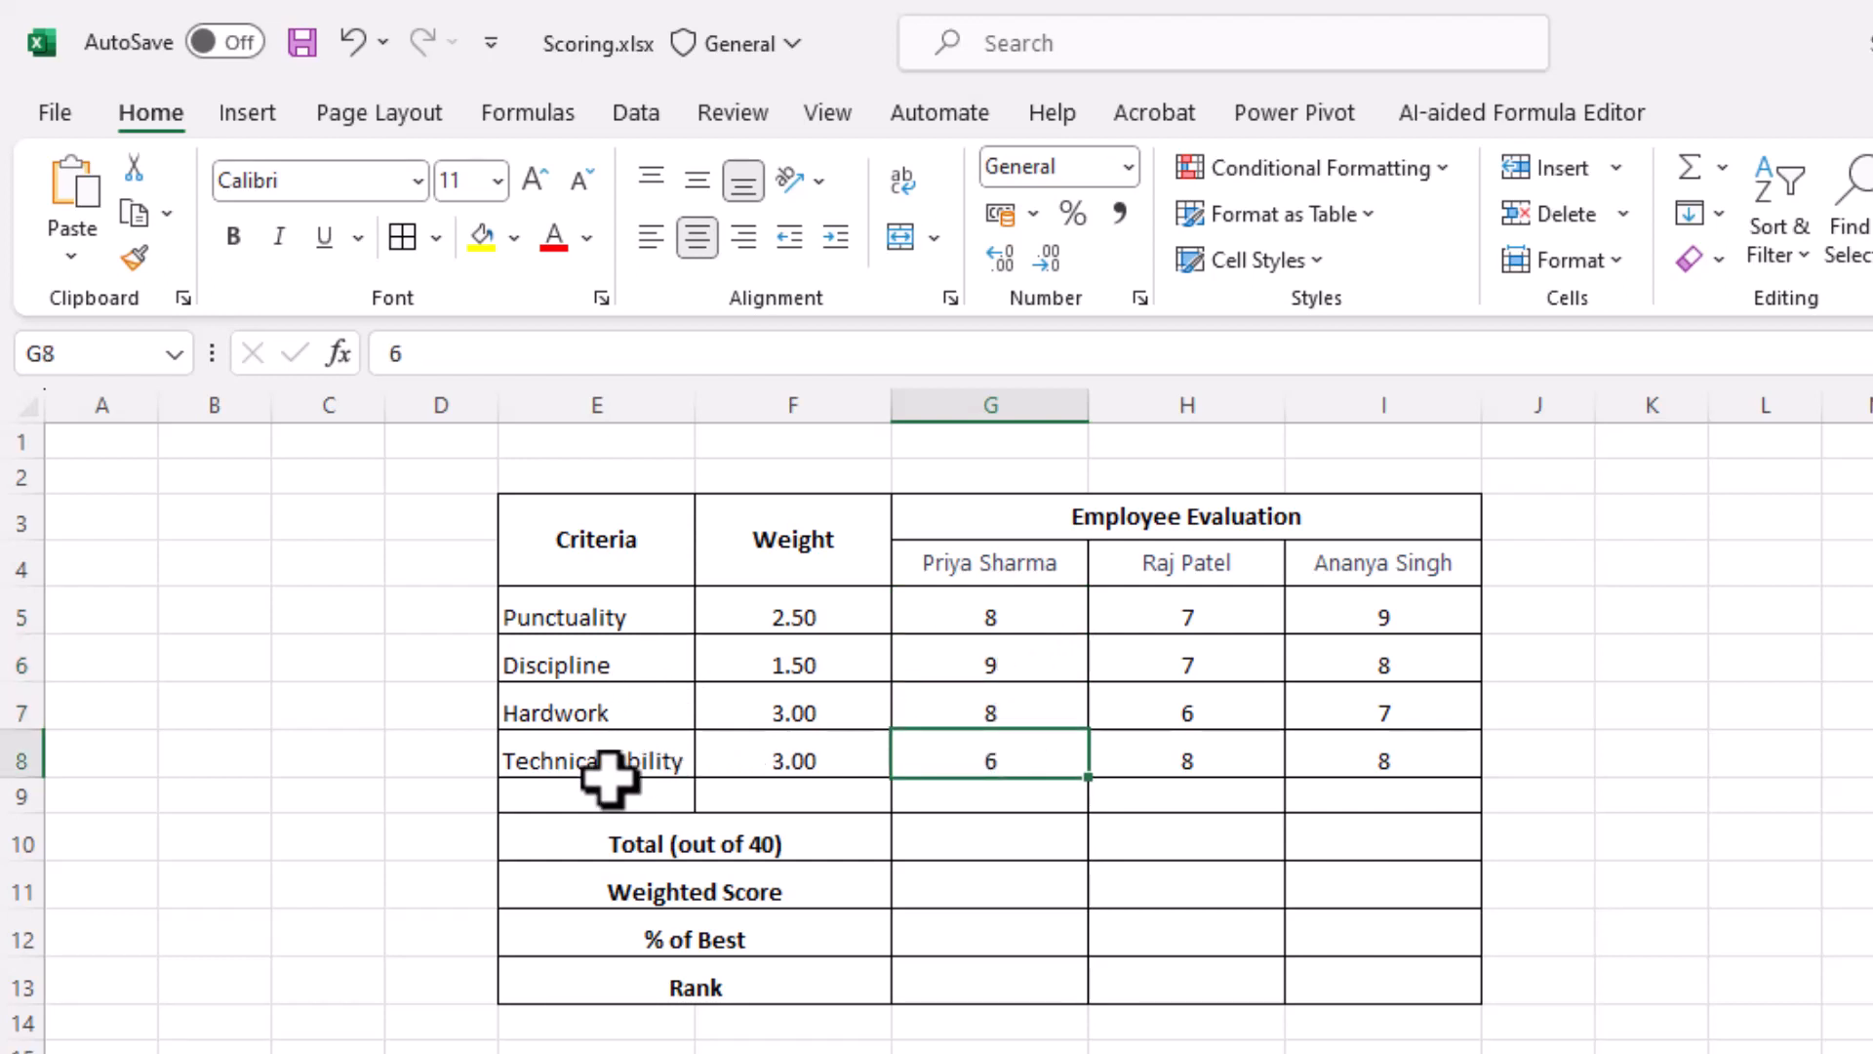
Step: Calculate the first employee's total in G10 with =SUM(G5:G8) and fill the formula across to I10
left_click(971, 837)
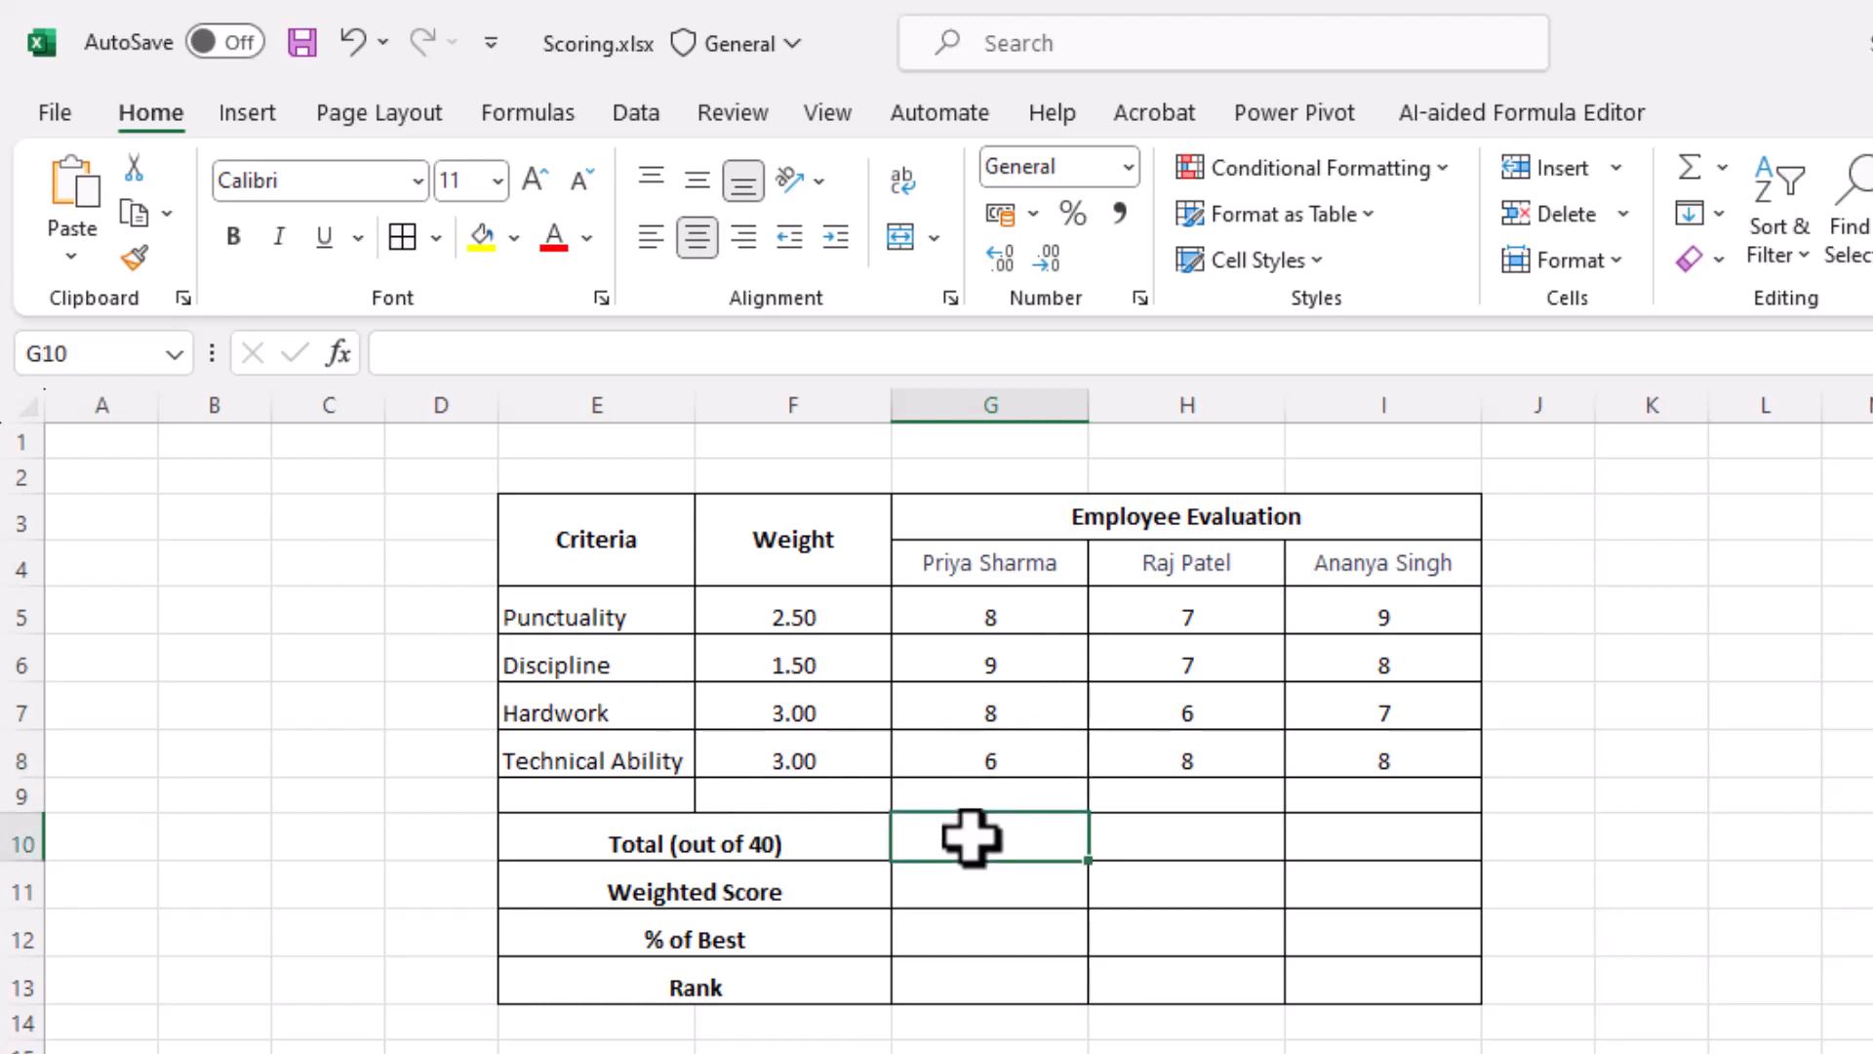
type("=su")
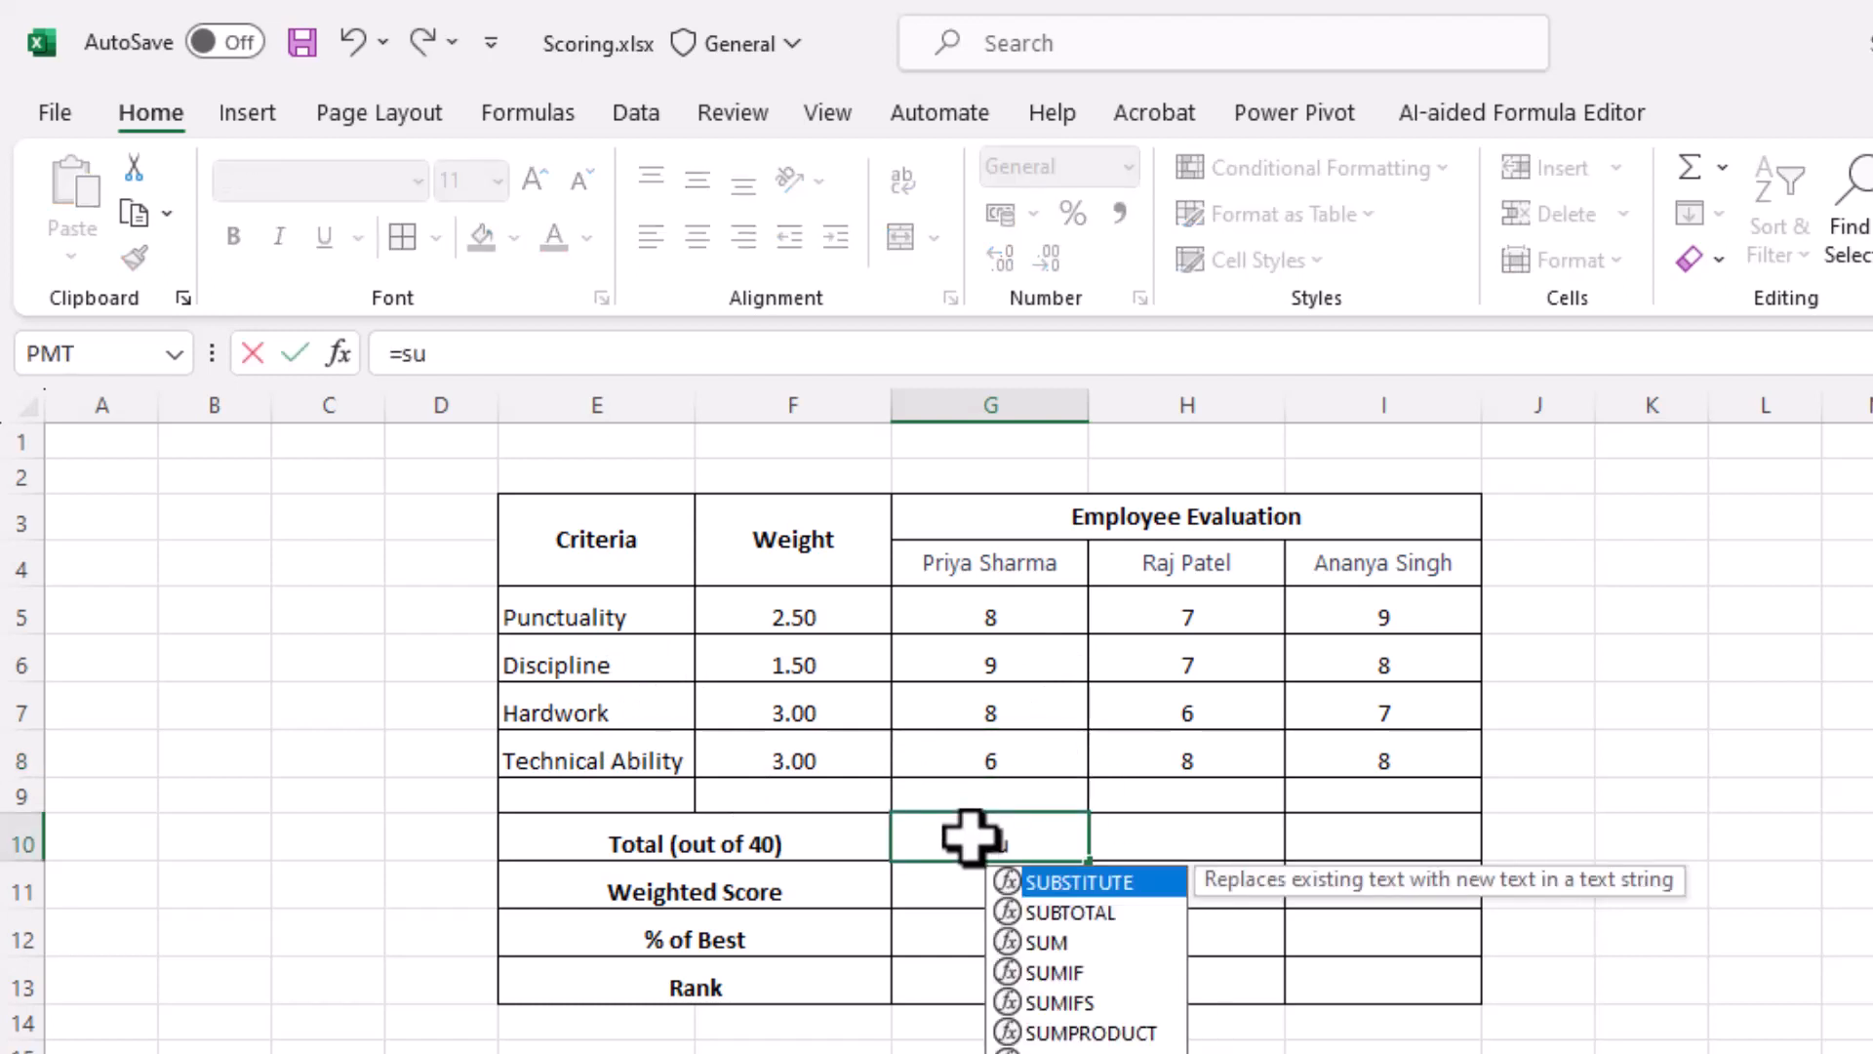
type("m(")
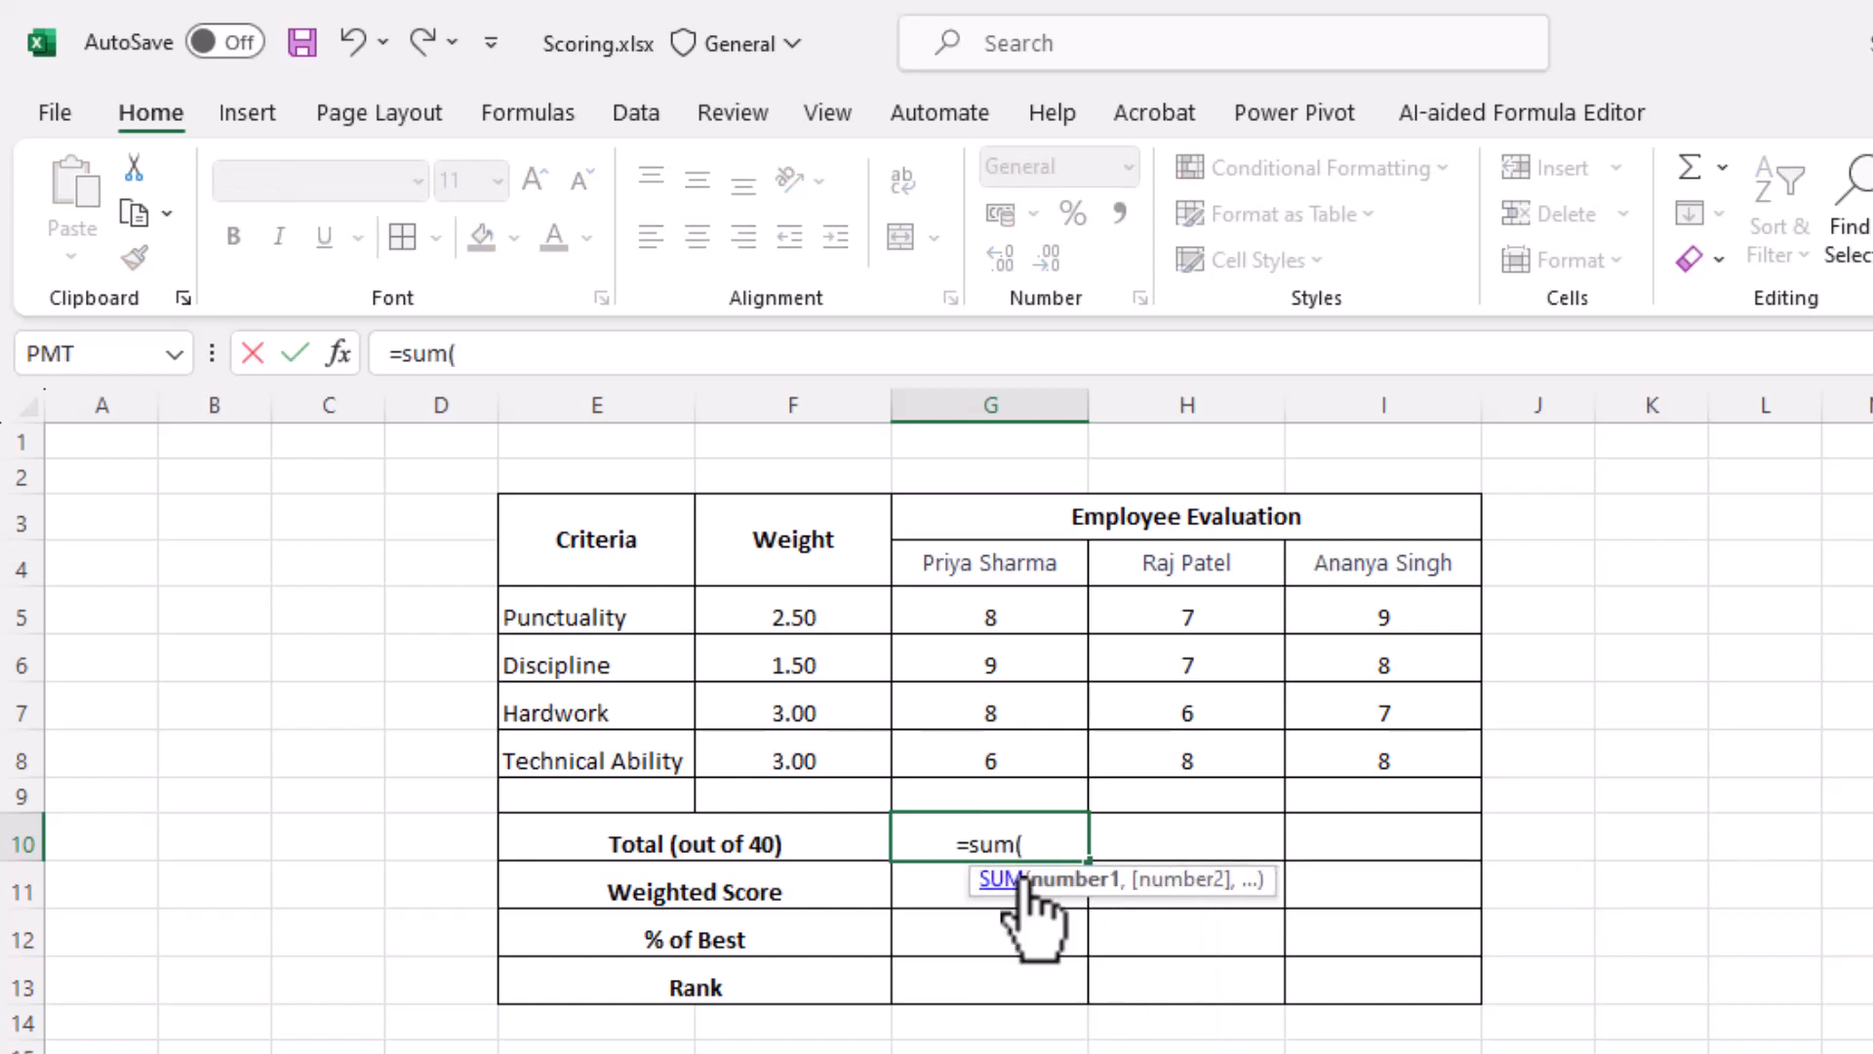
left_click(1024, 616)
left_click_drag(1024, 617, 974, 745)
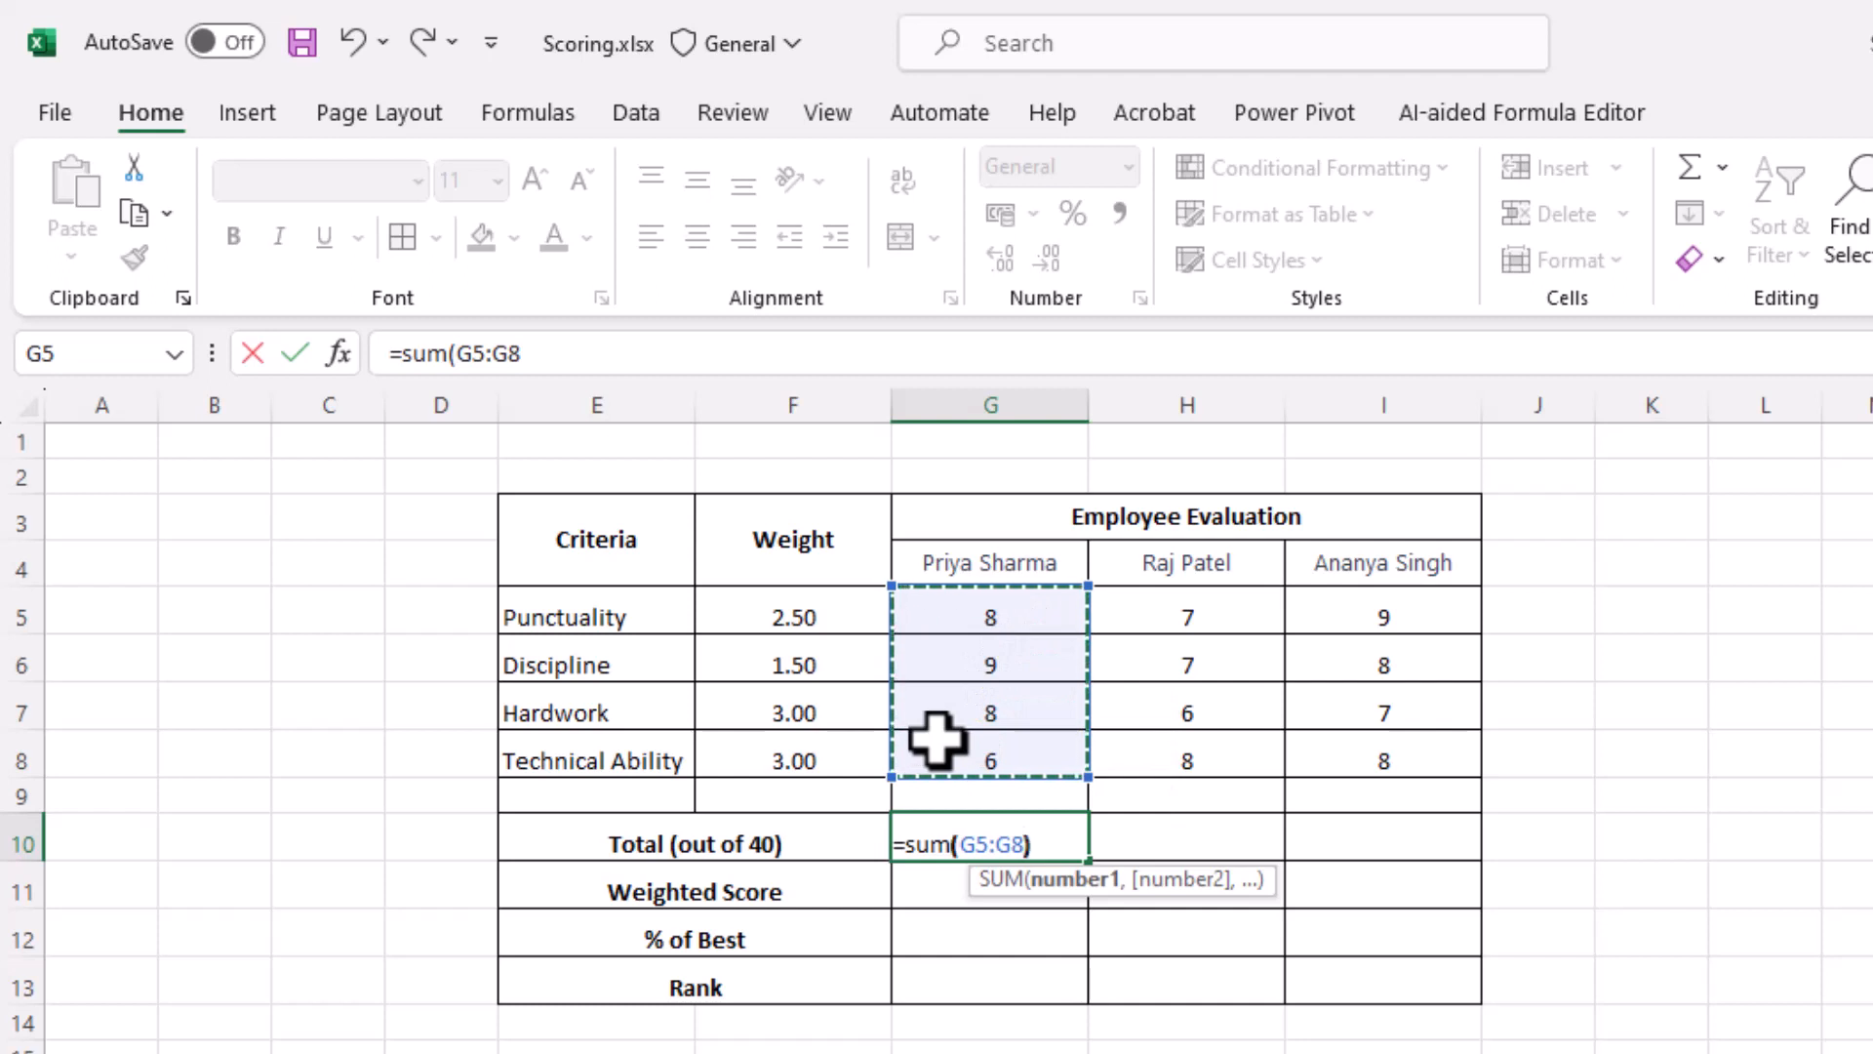
type(")")
key("Return")
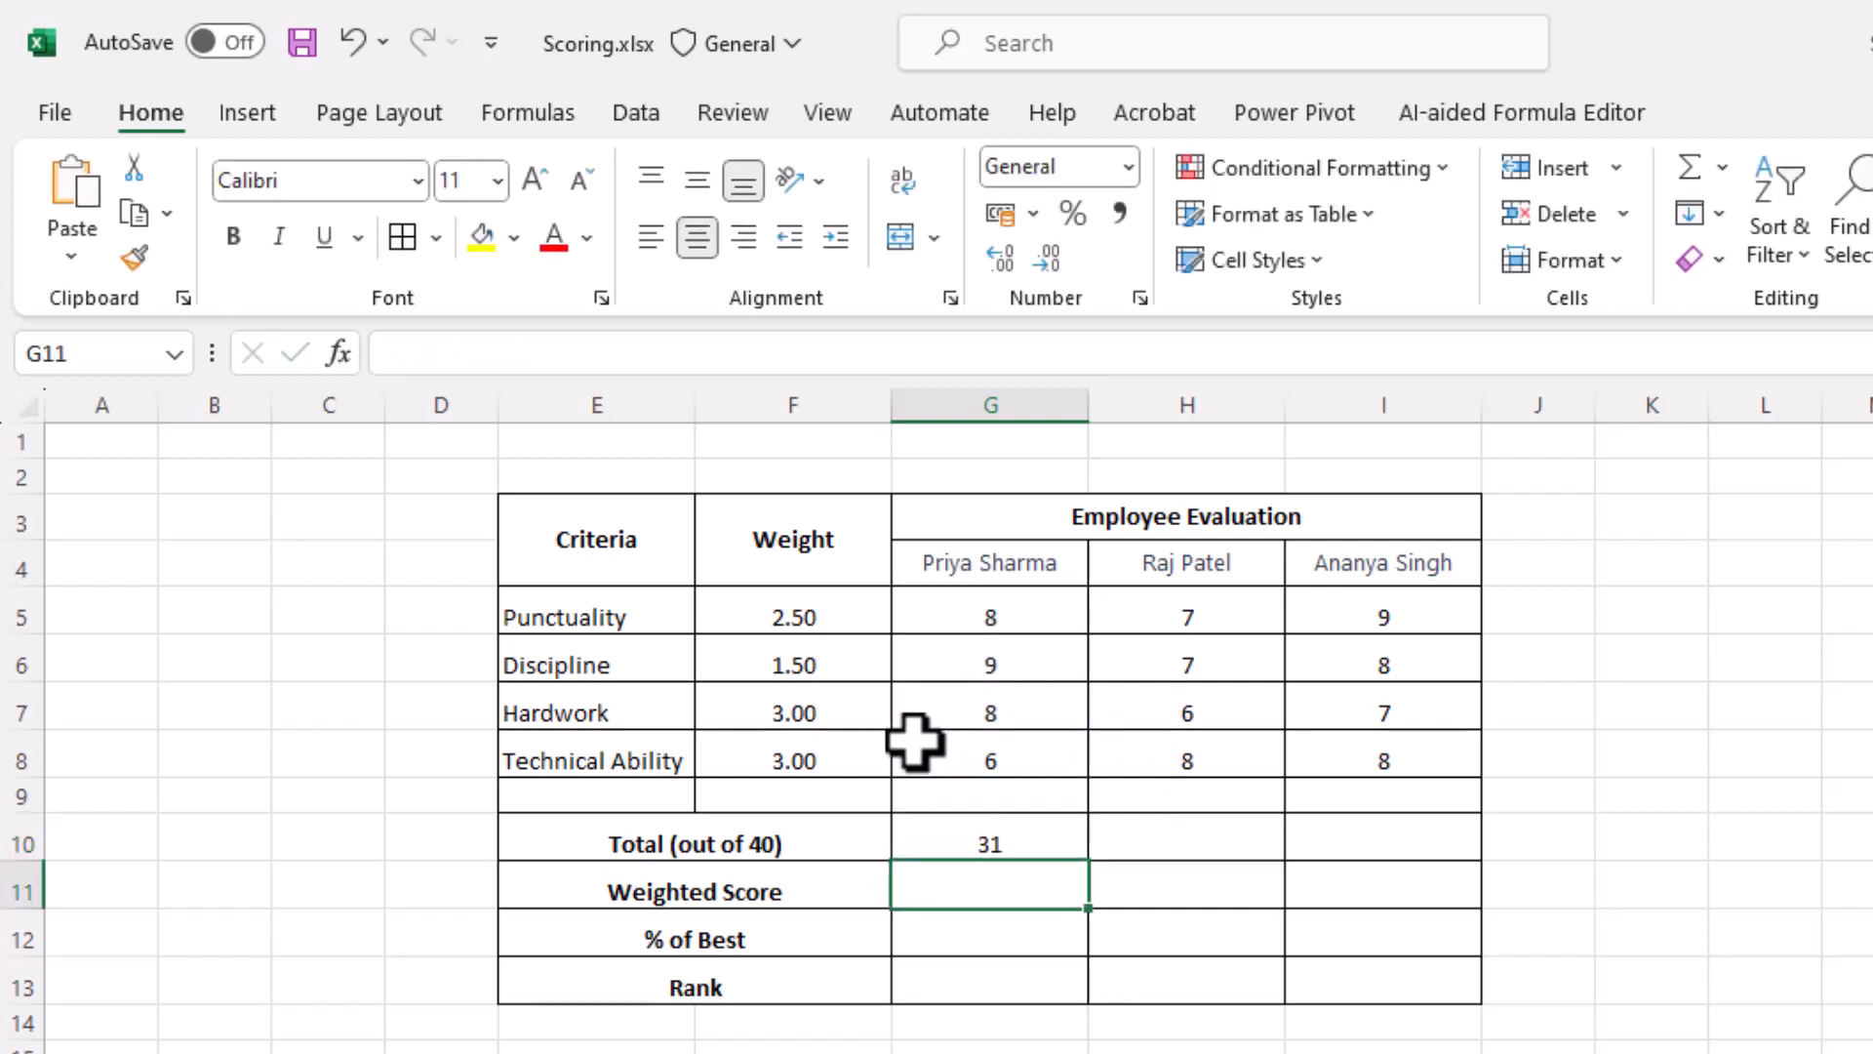
left_click(1027, 844)
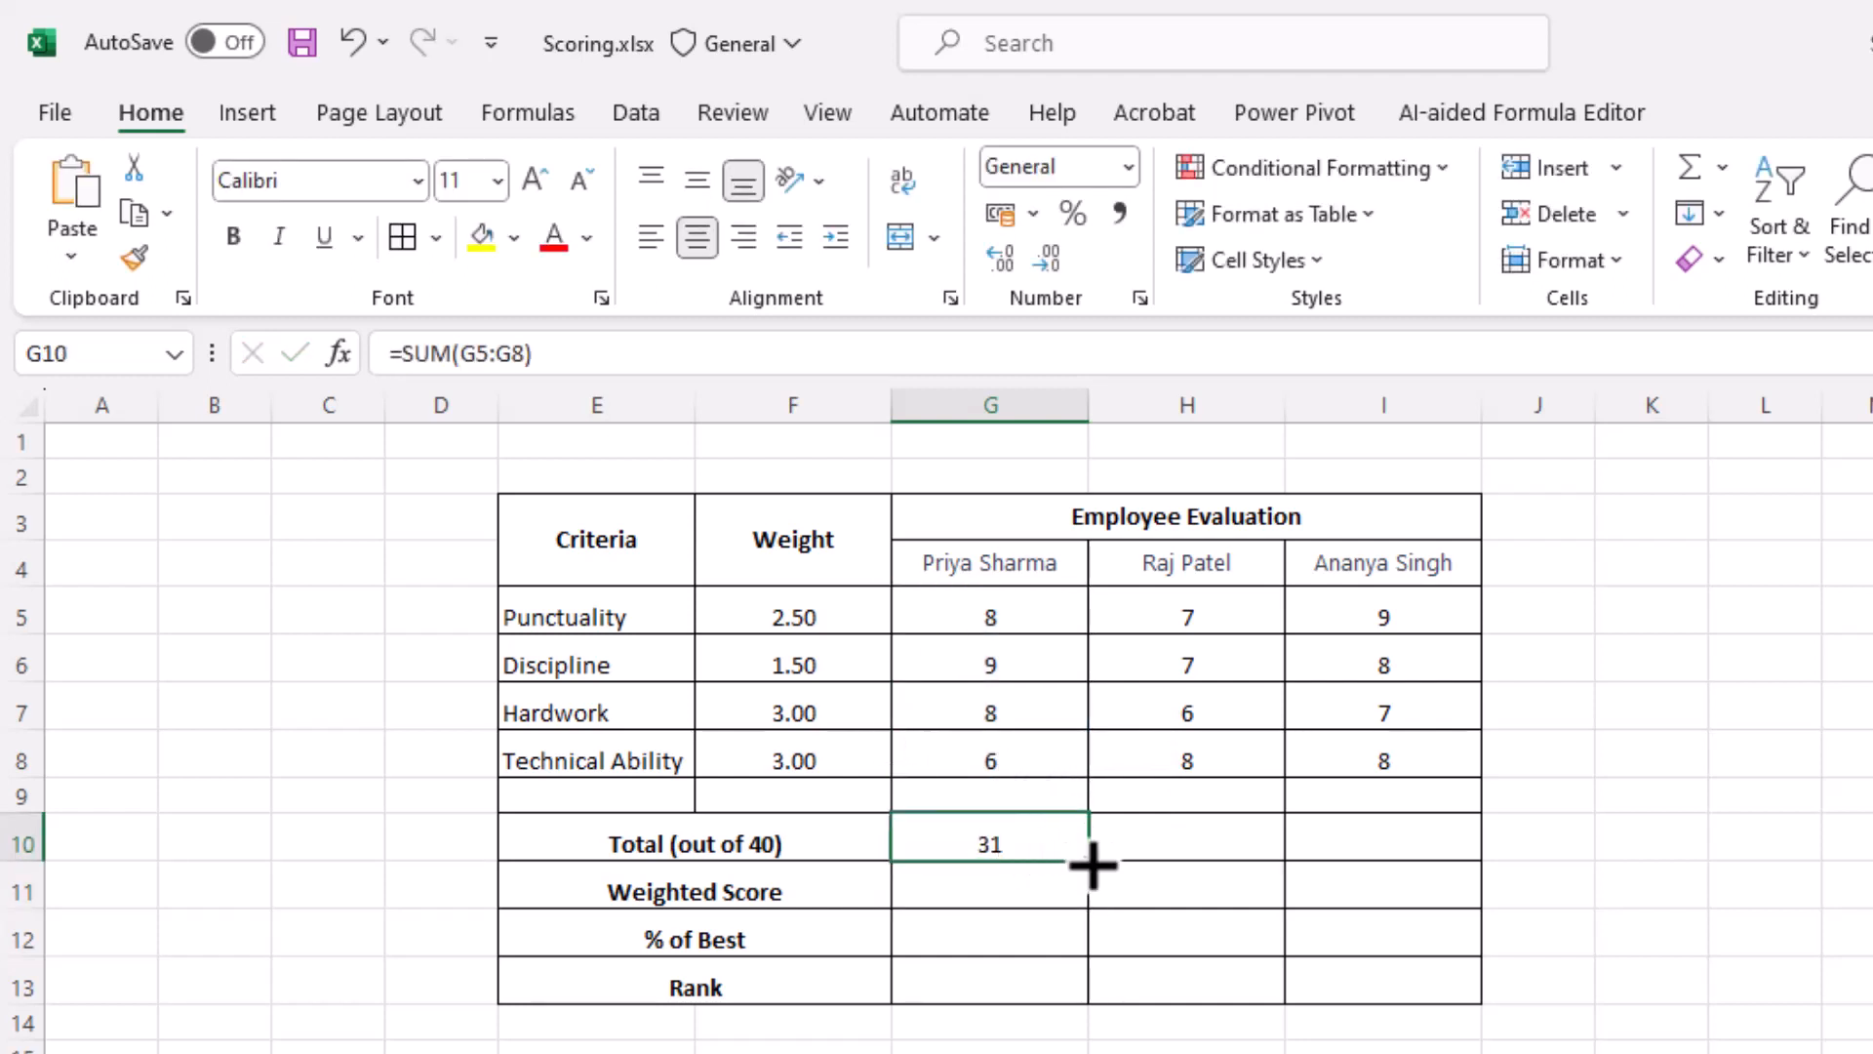
left_click_drag(1176, 866, 1422, 878)
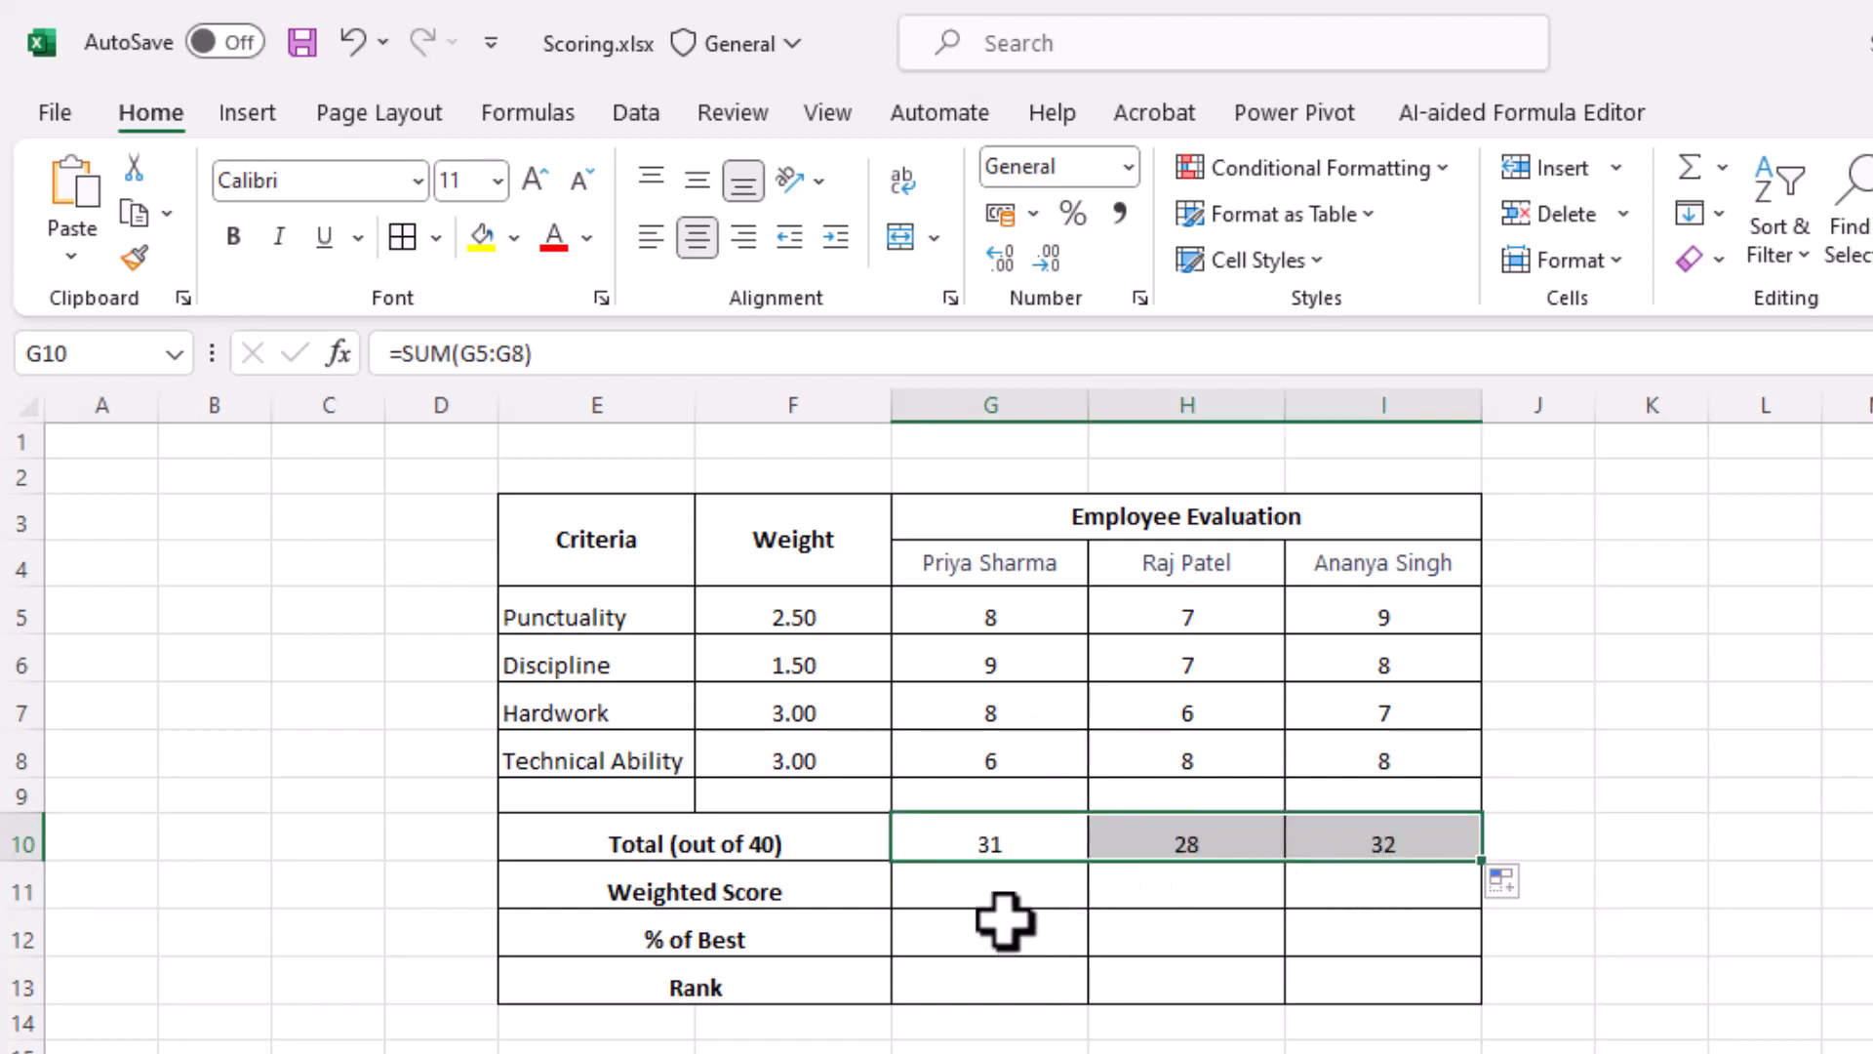
Step: Calculate the weighted score in G11 with =SUMPRODUCT(G5:G8,$F$5:$F$8) and fill the formula across to I11
left_click(986, 896)
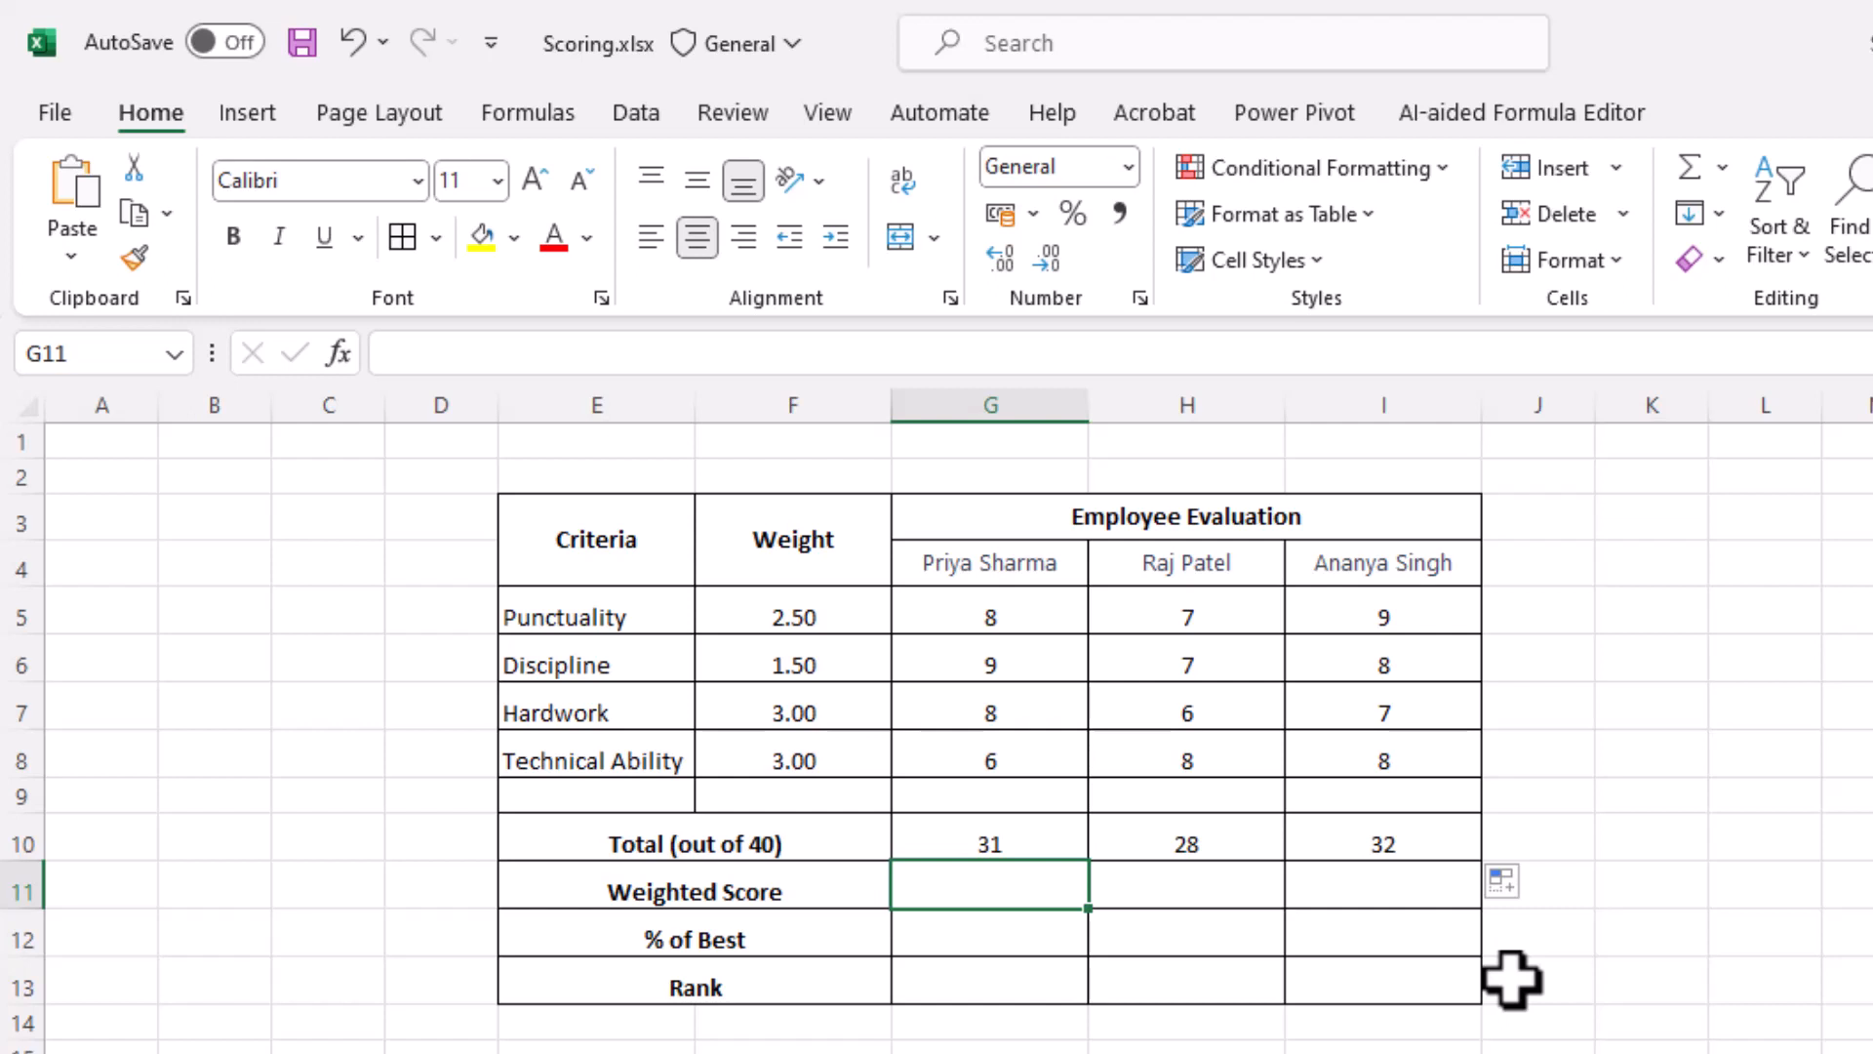
type("=su")
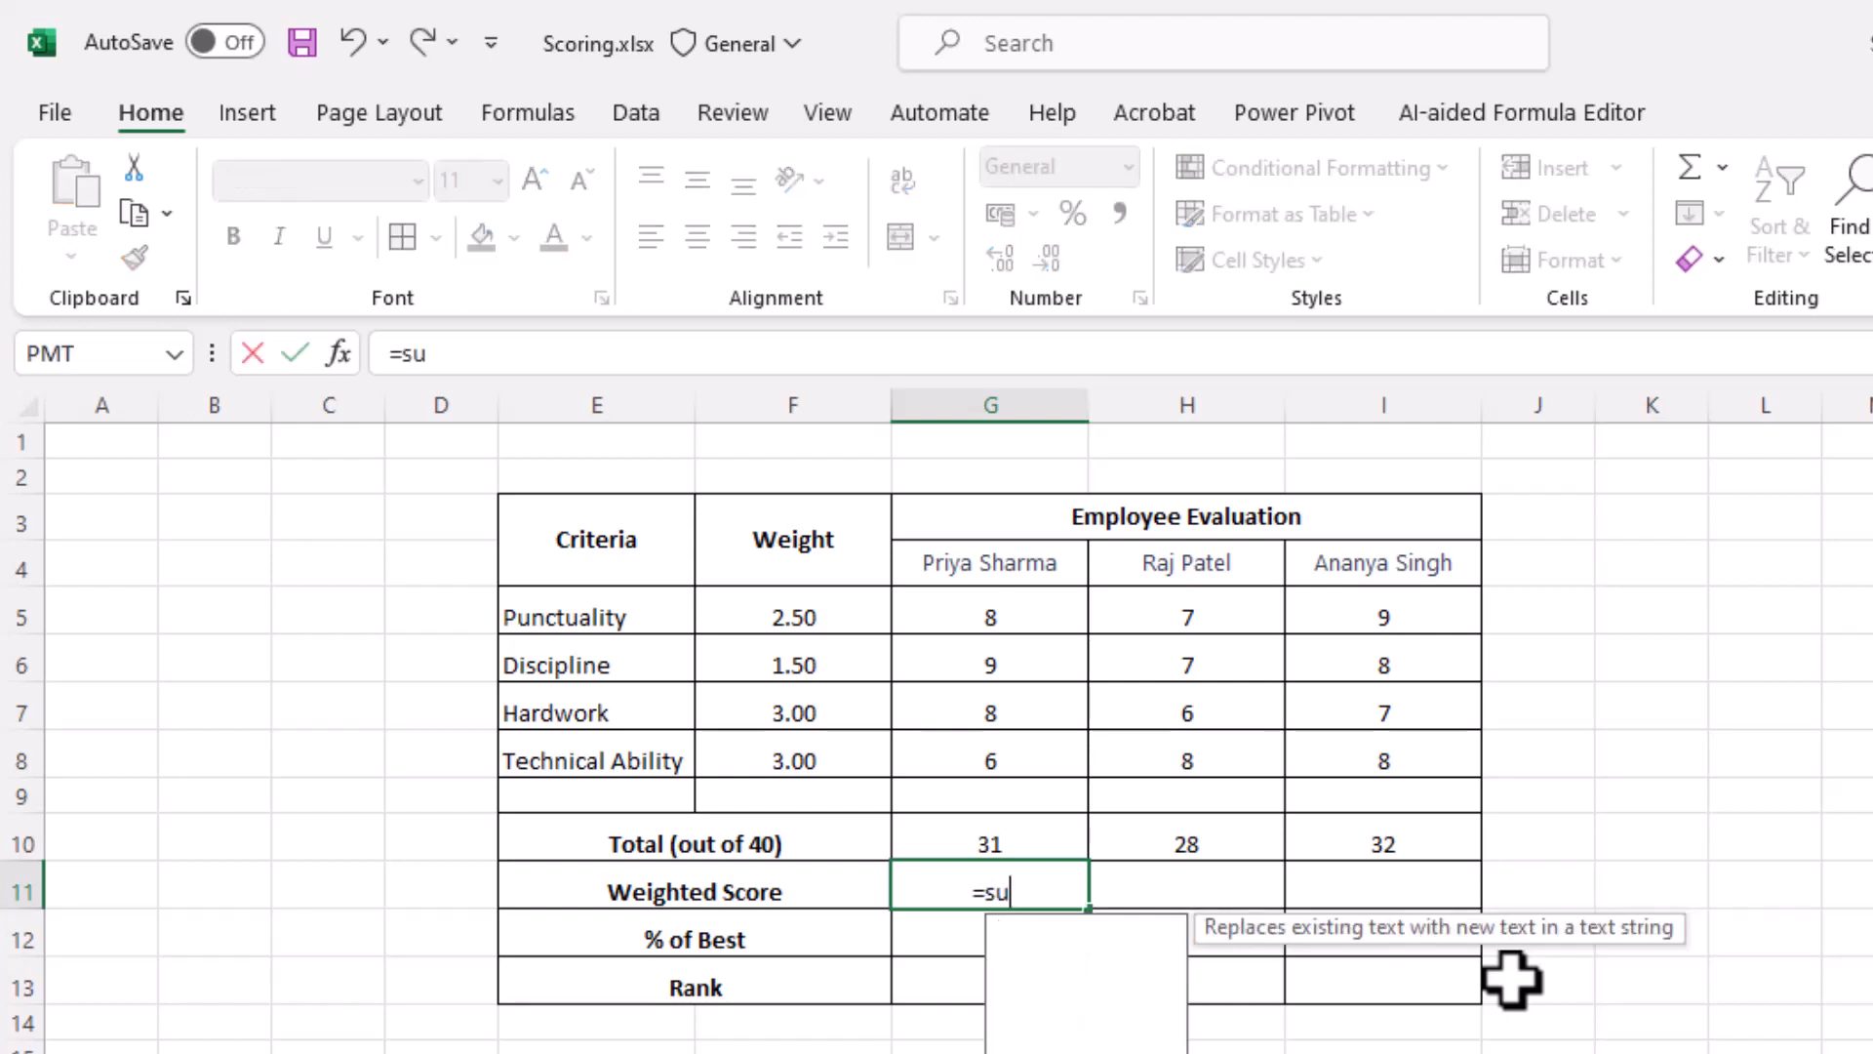
type("mproduct")
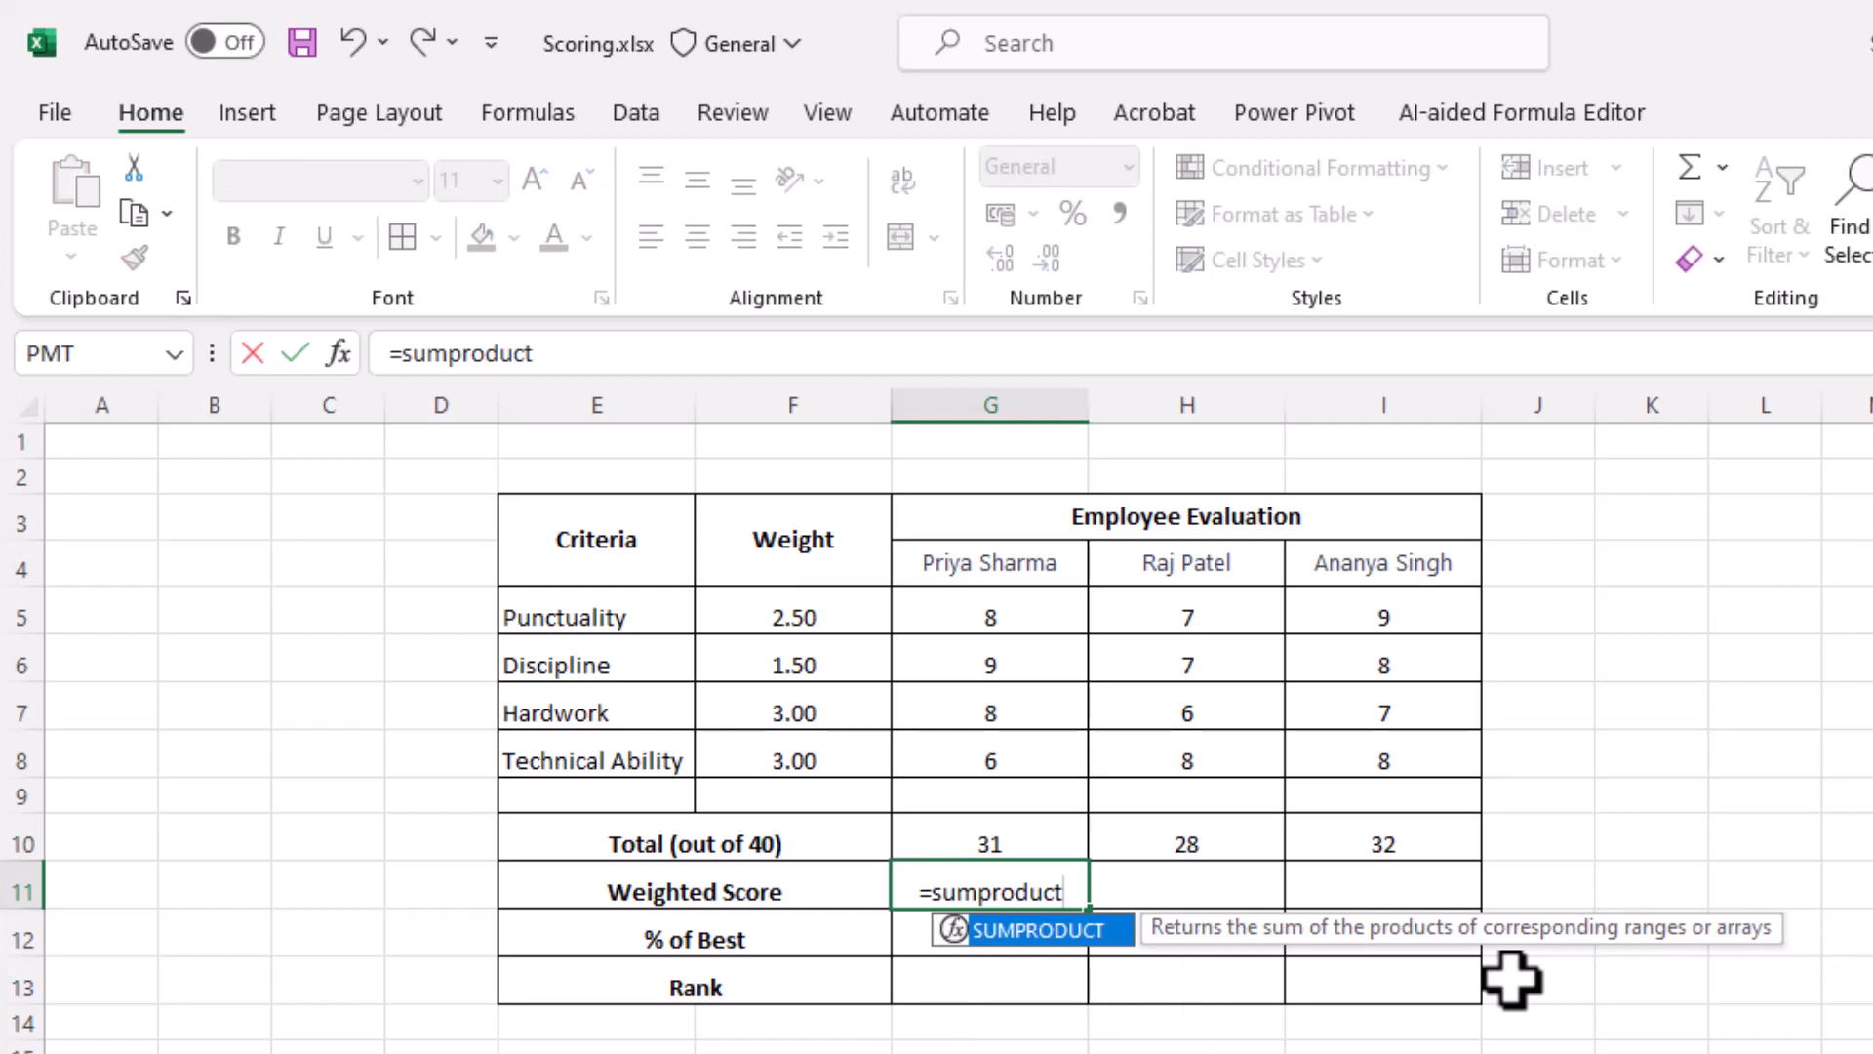
type("(")
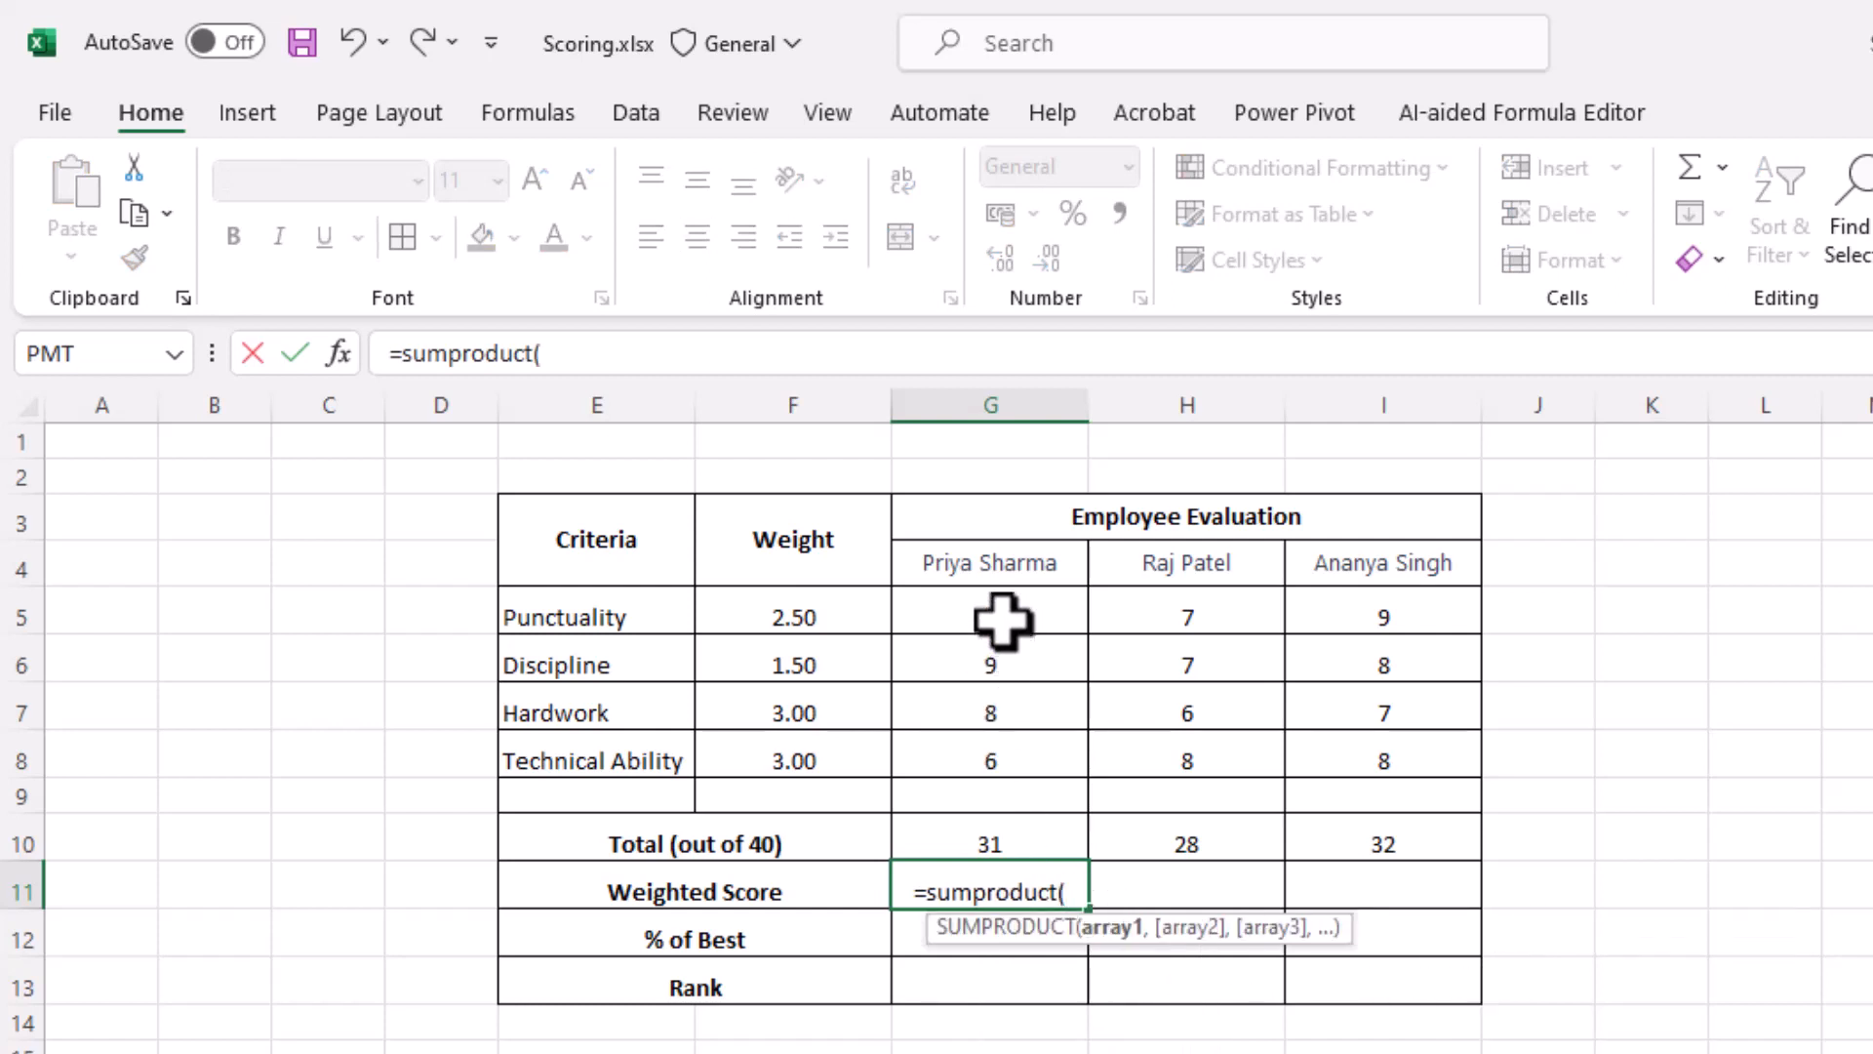
left_click_drag(1003, 621, 973, 751)
type(",")
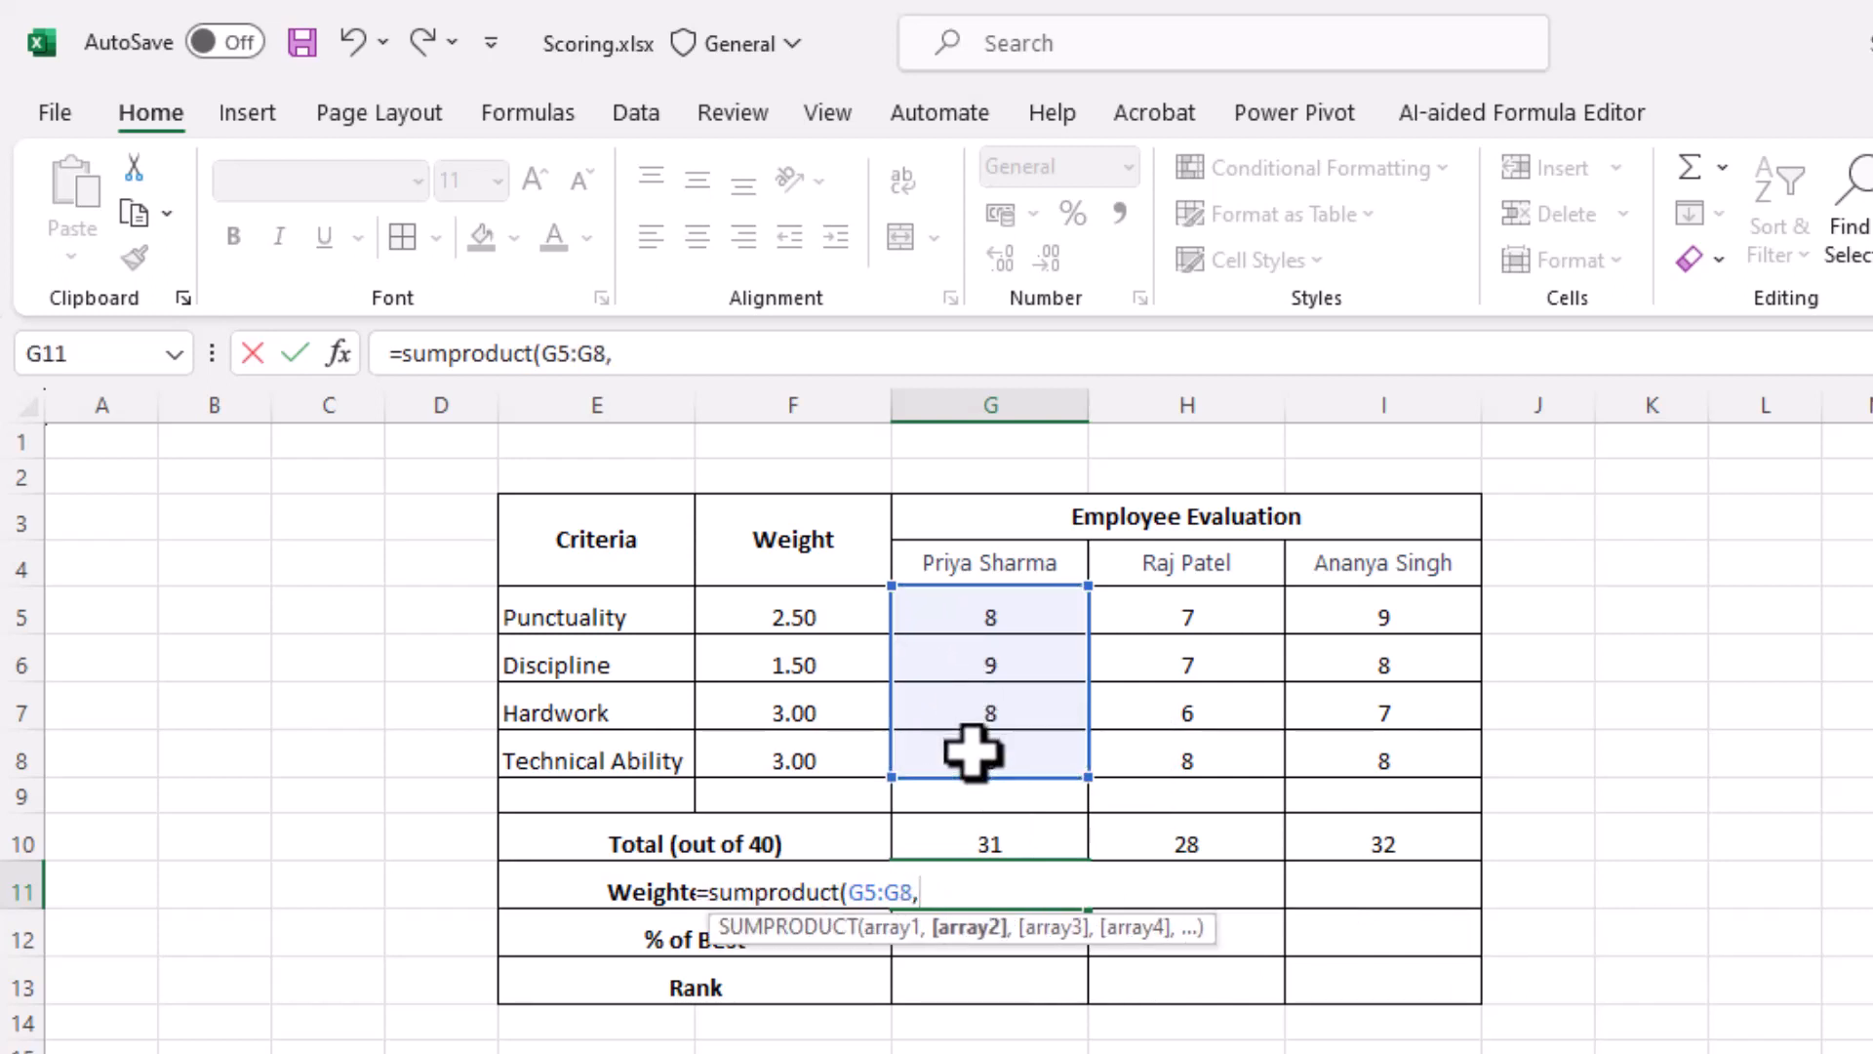
left_click_drag(828, 616, 818, 708)
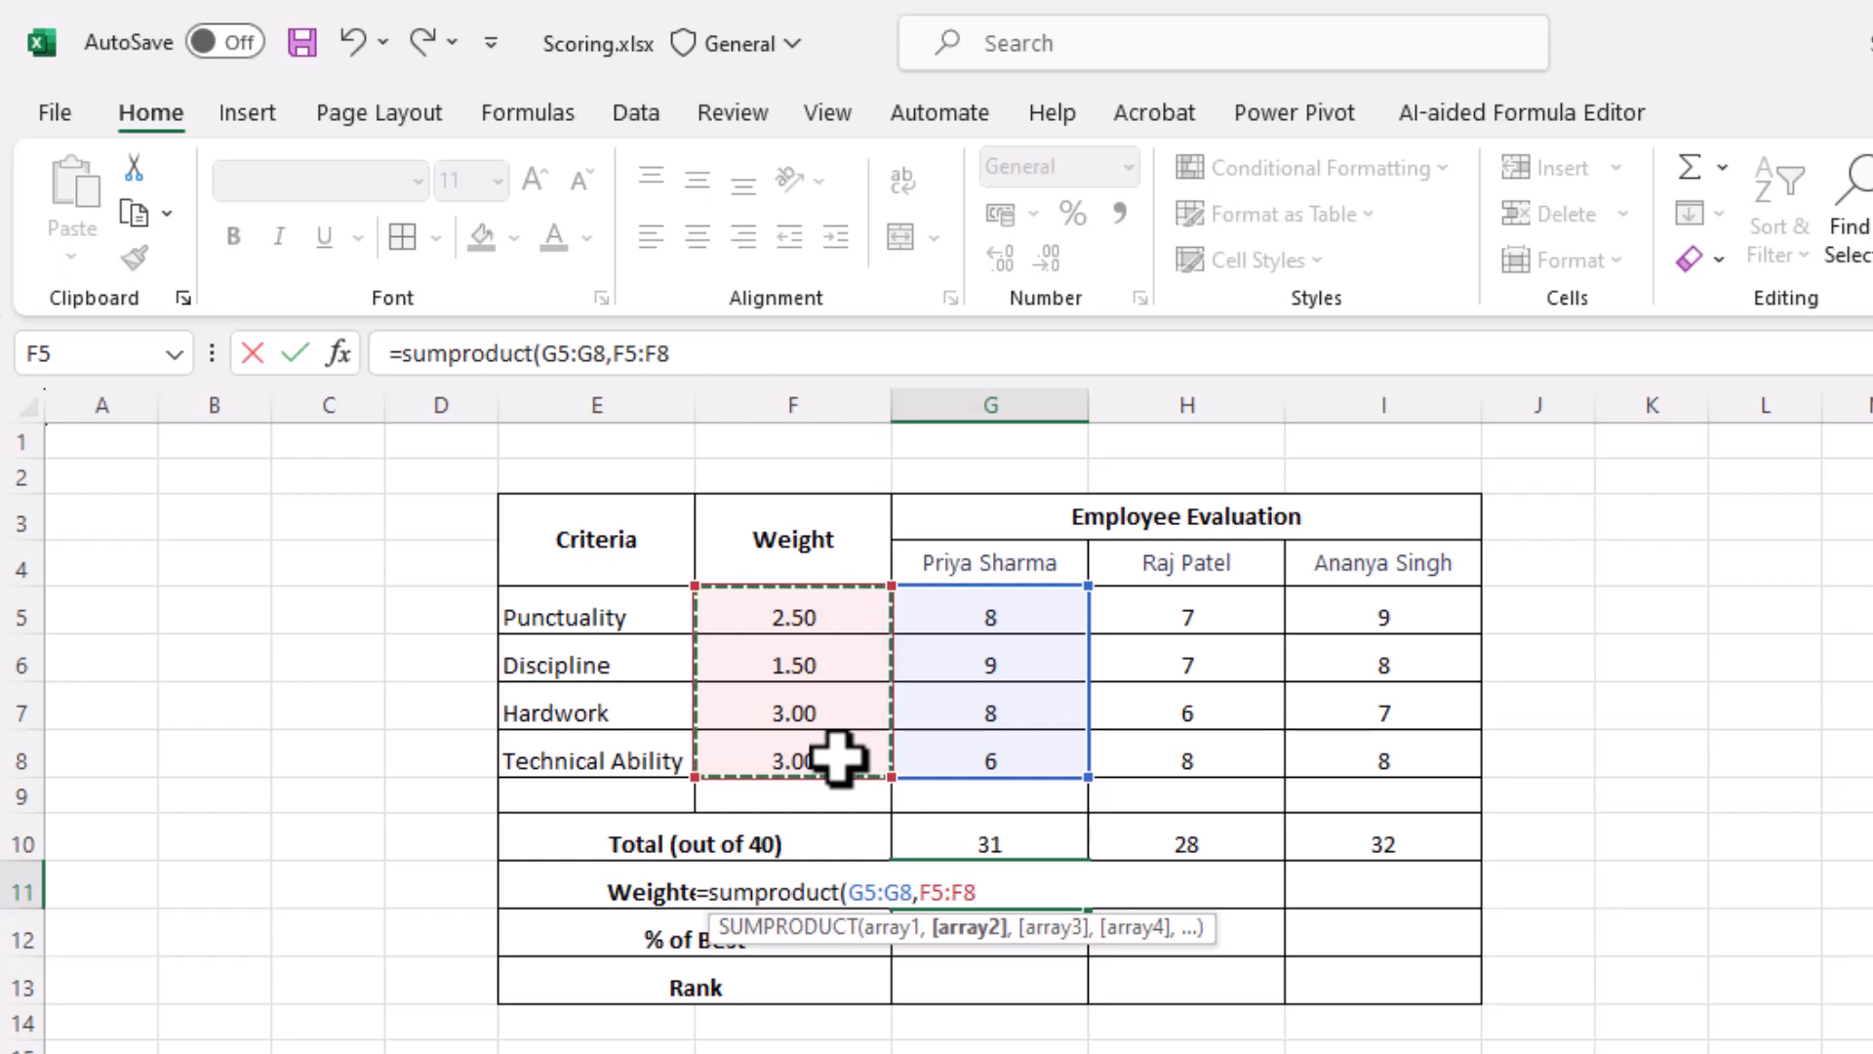
key("F4")
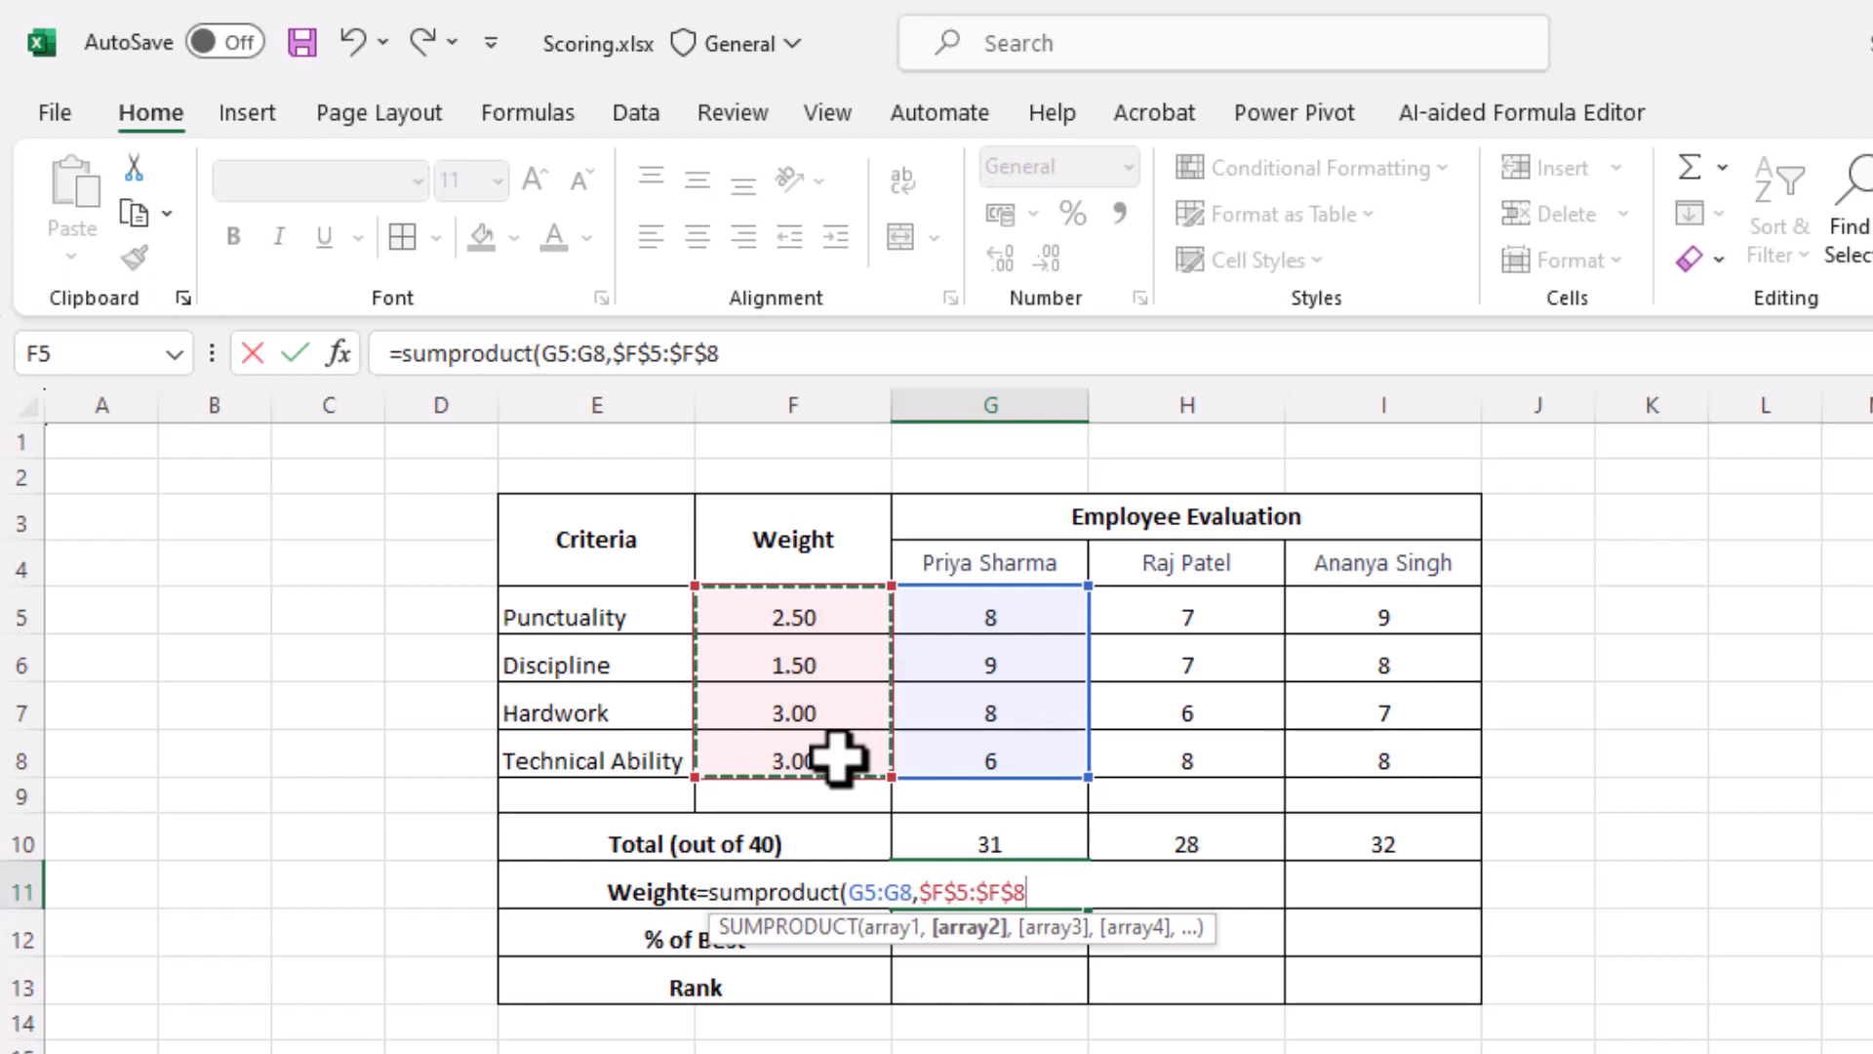
type(")")
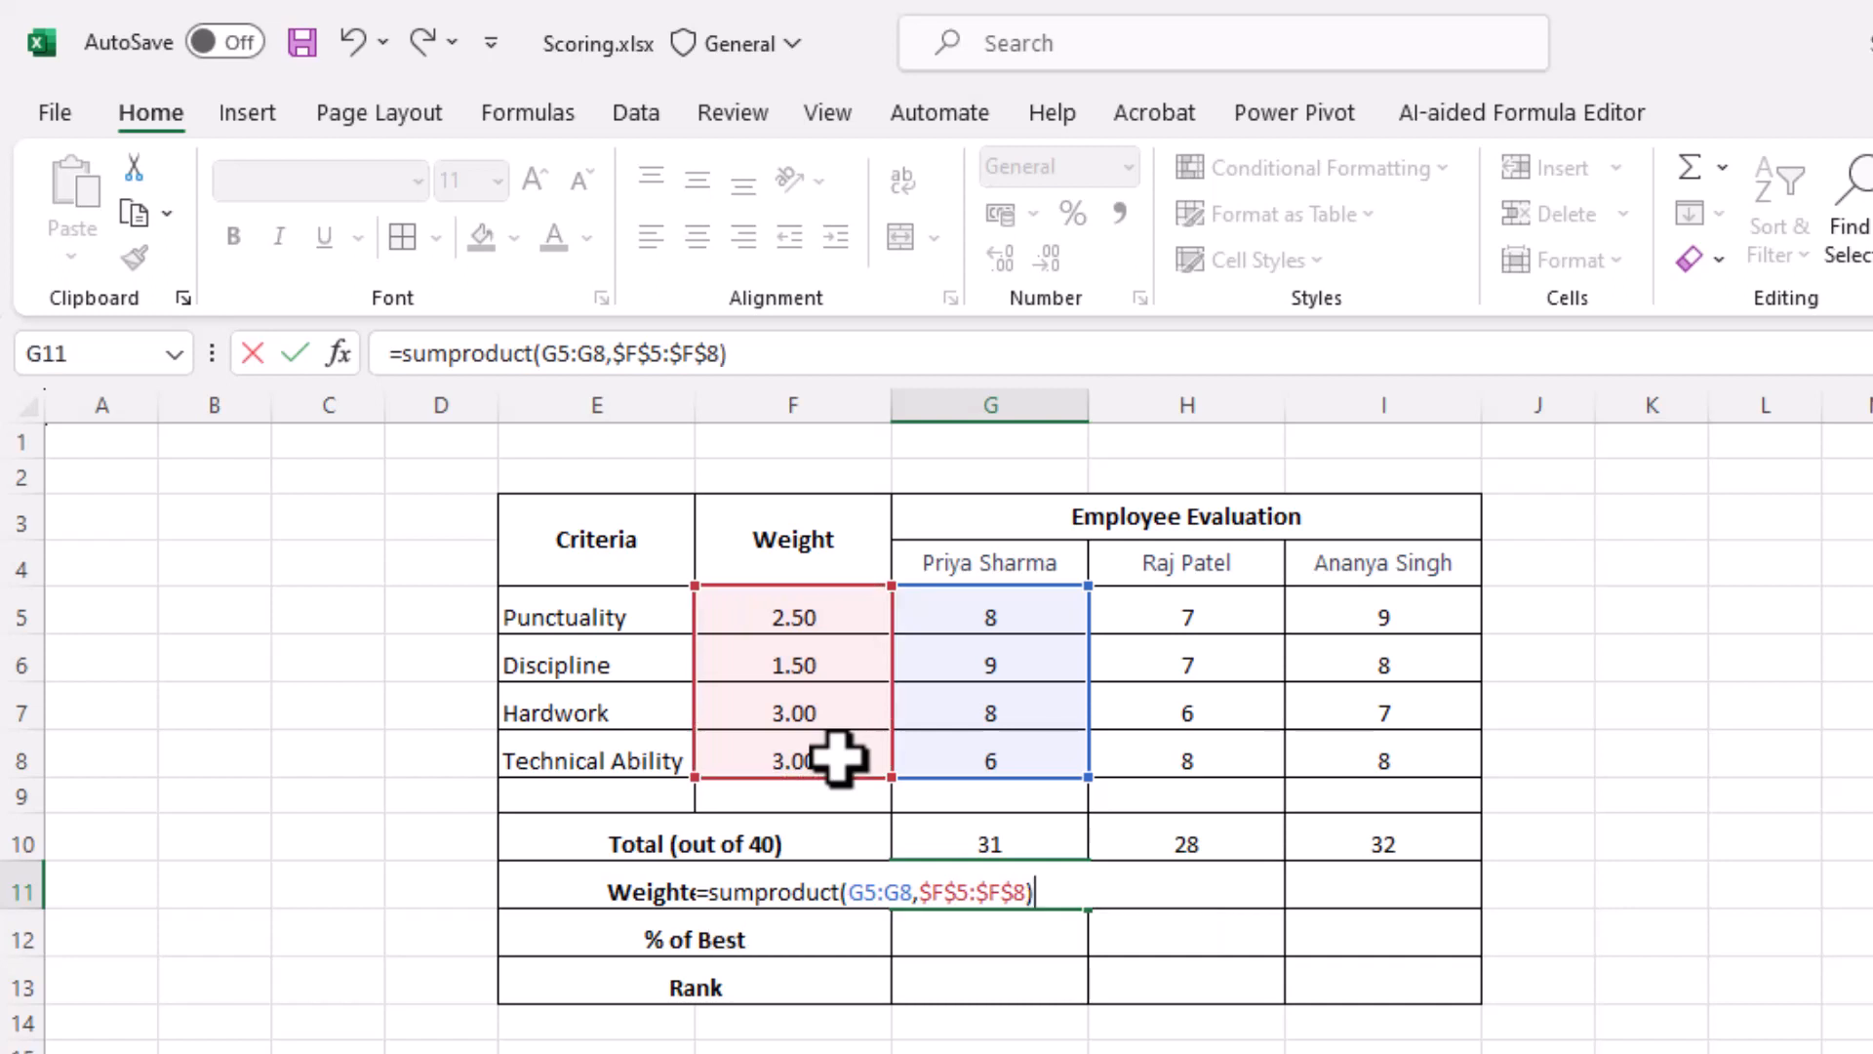
key("Return")
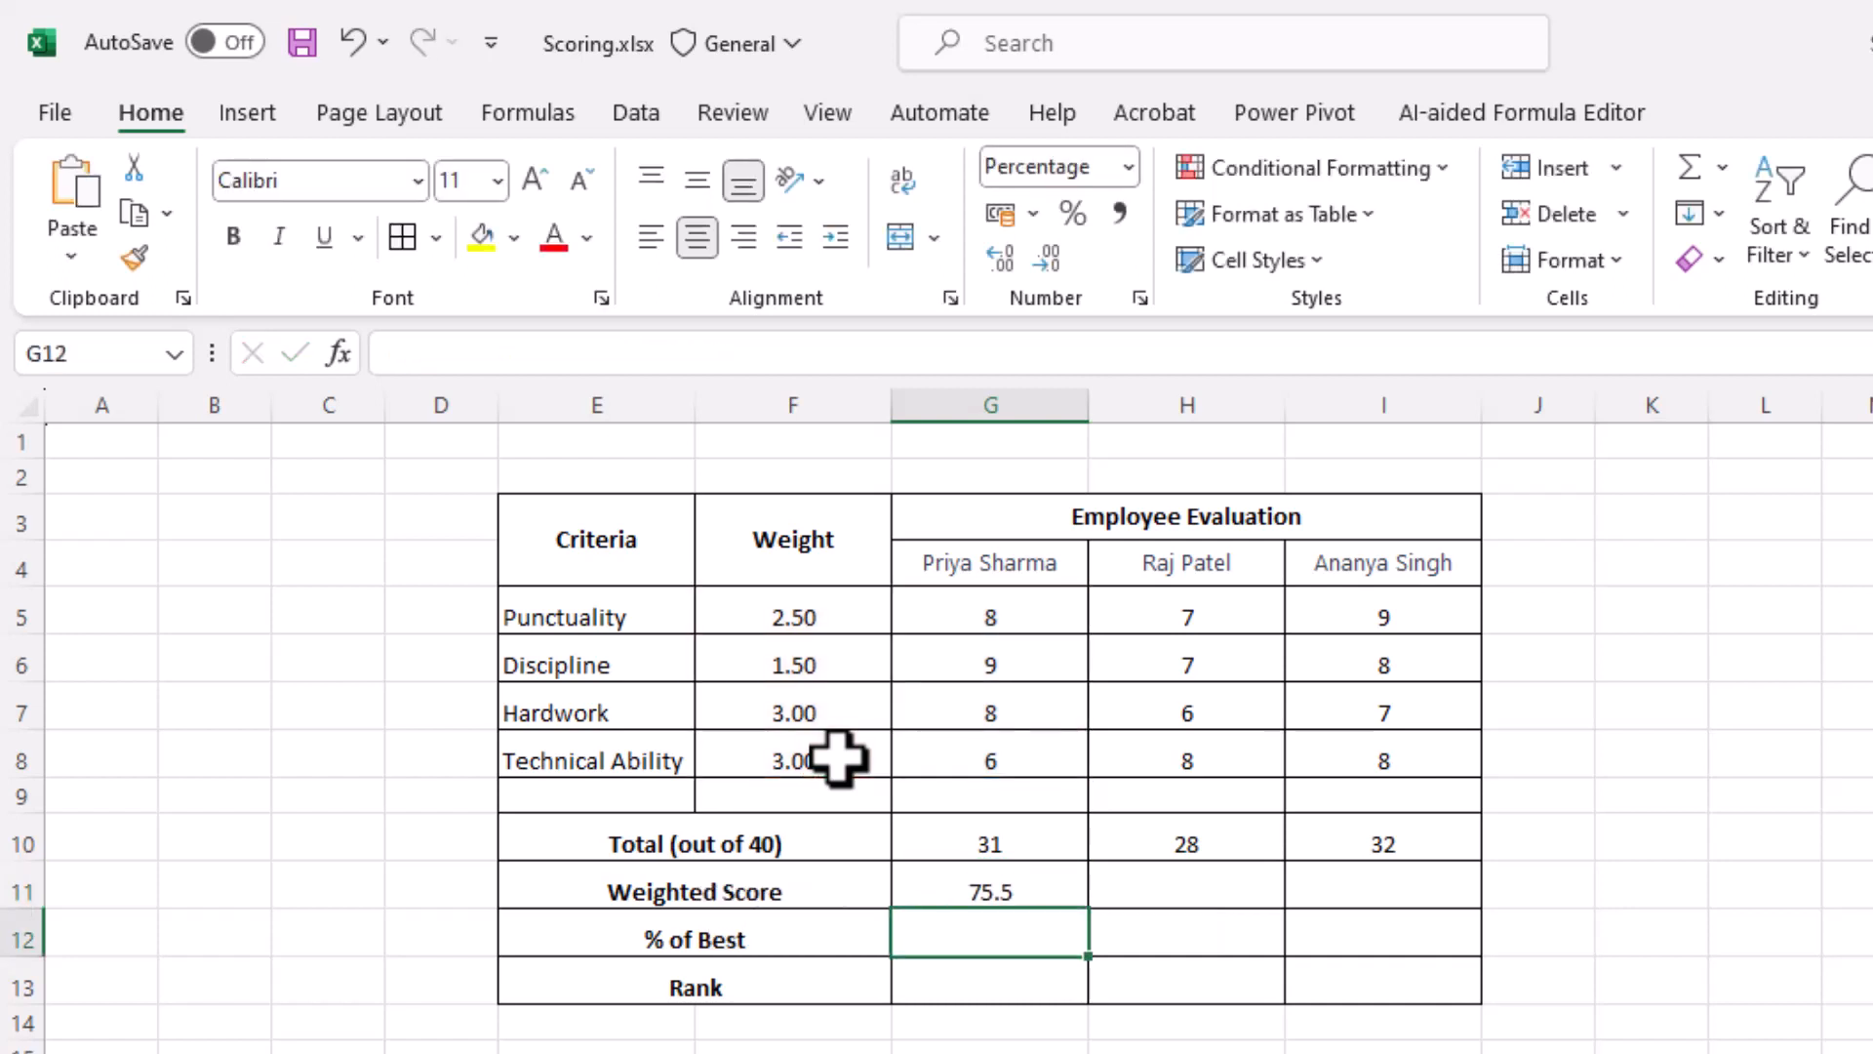
left_click(1048, 885)
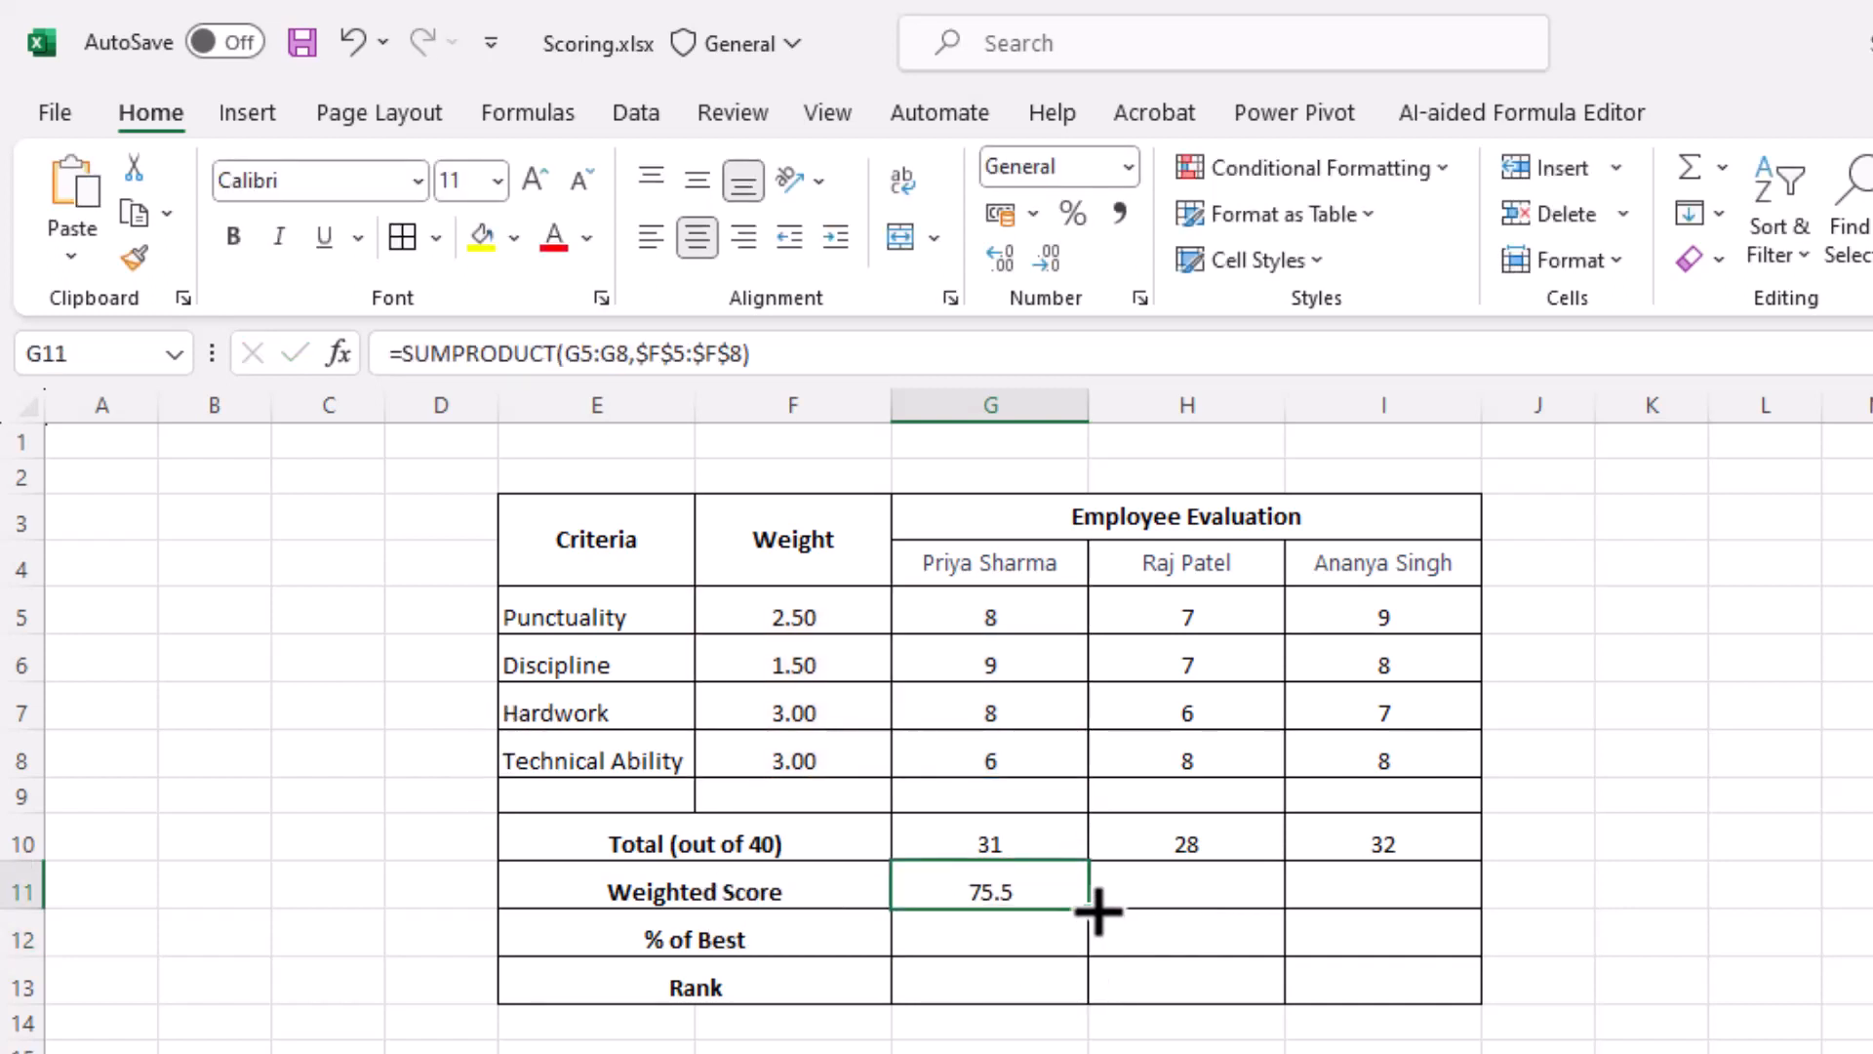
left_click_drag(1098, 911, 1422, 922)
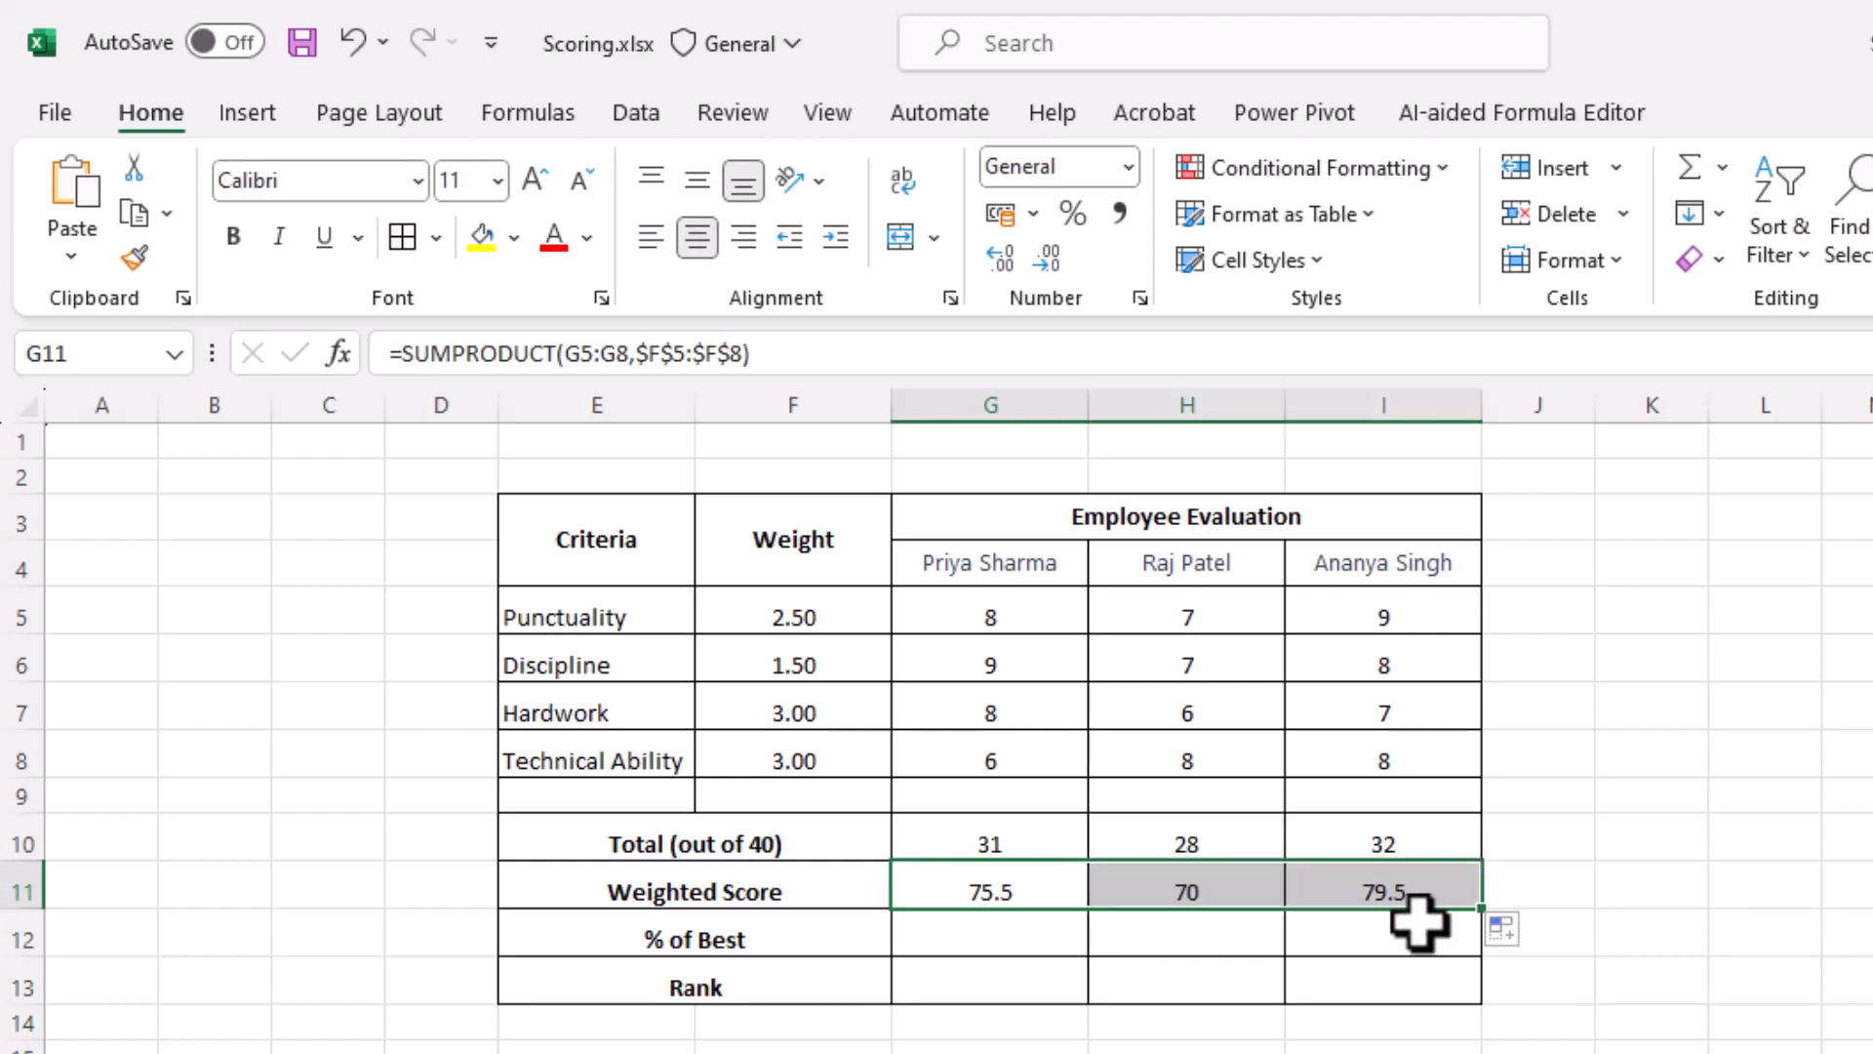
Step: Calculate the % of Best in G12 with =G11/MAX(G11:I11) and fill the formula across to I12
left_click(1012, 940)
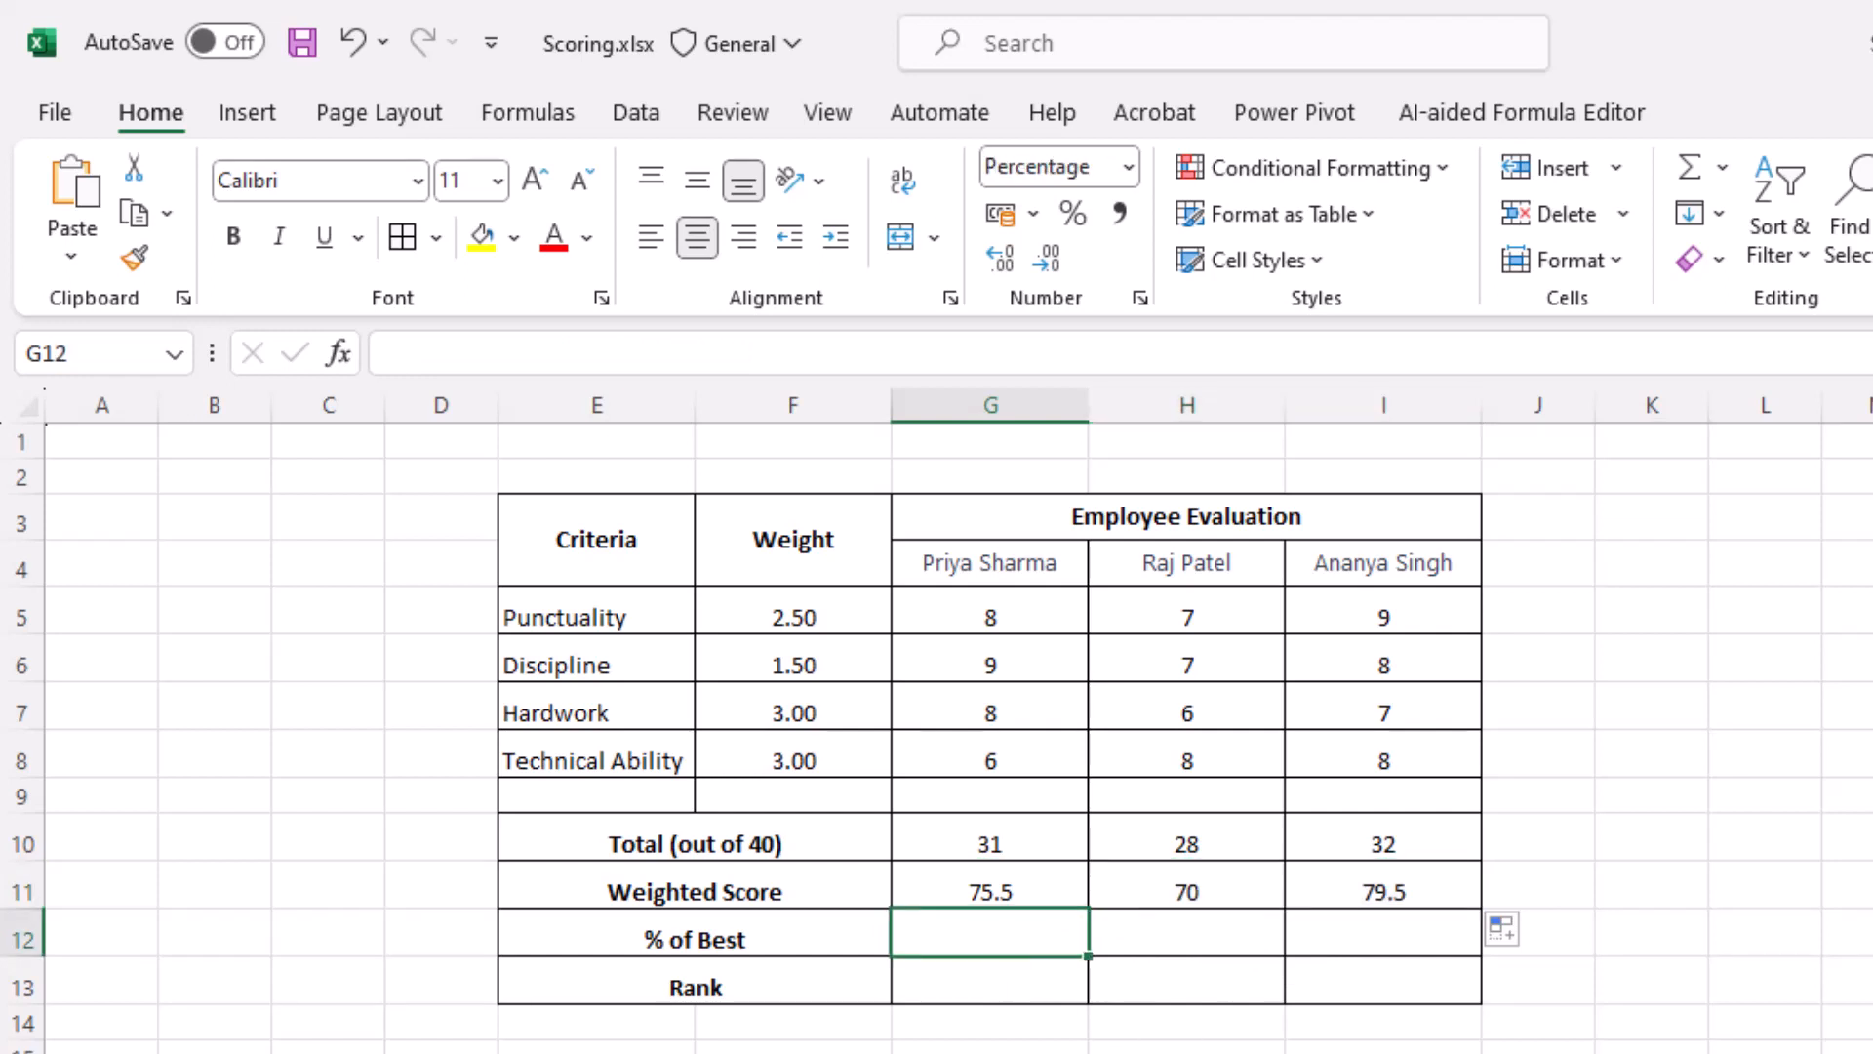
type("=")
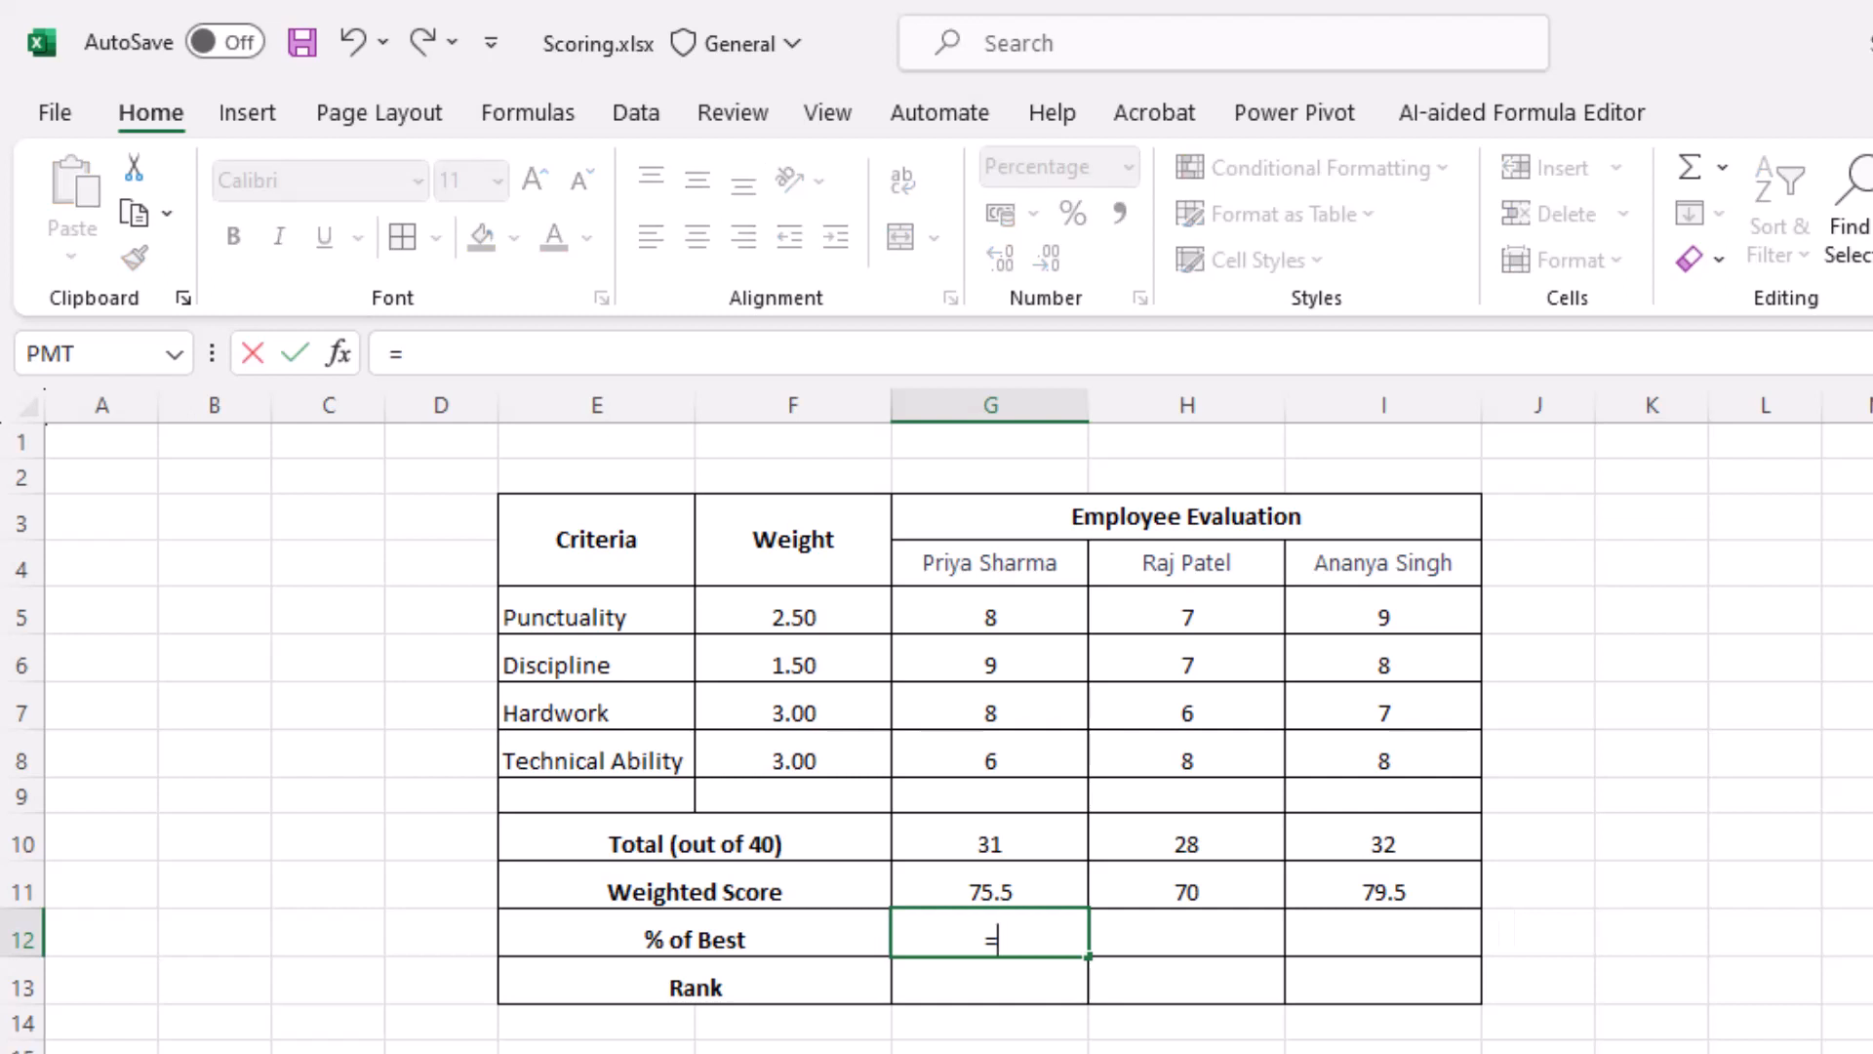
left_click(1021, 893)
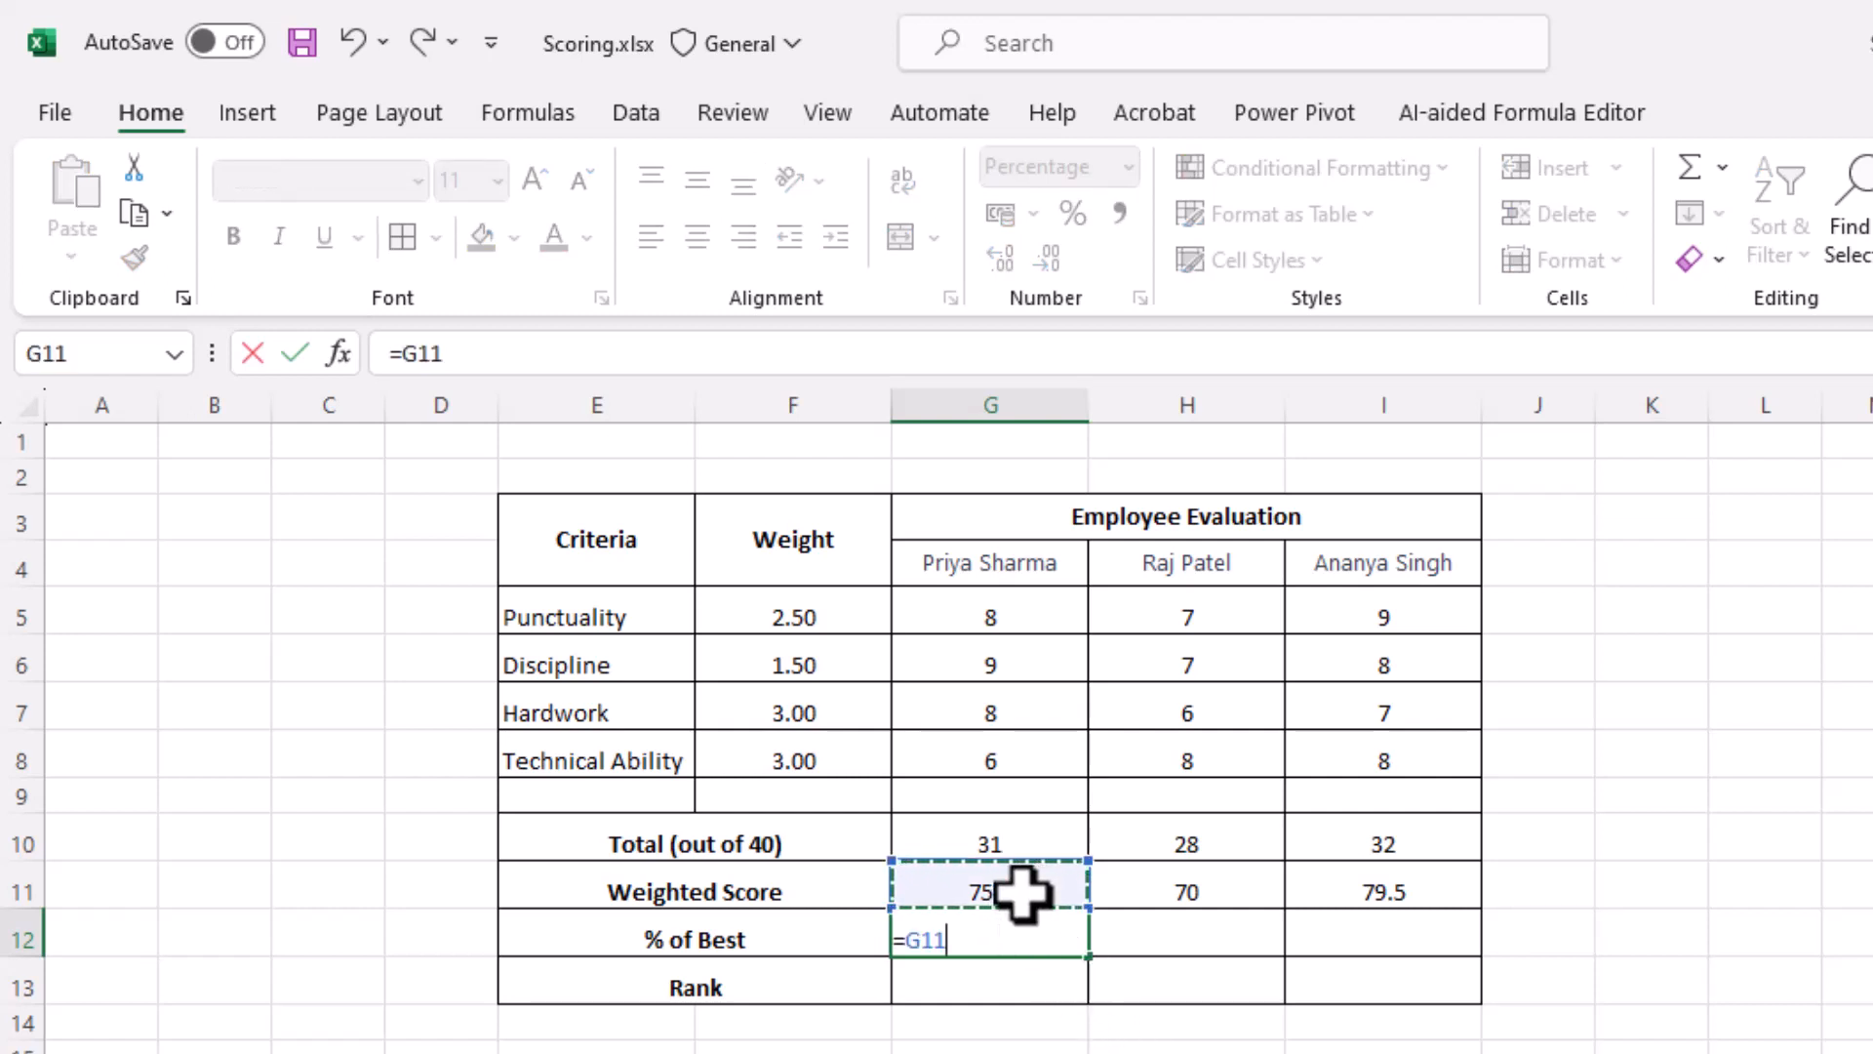
type("/m")
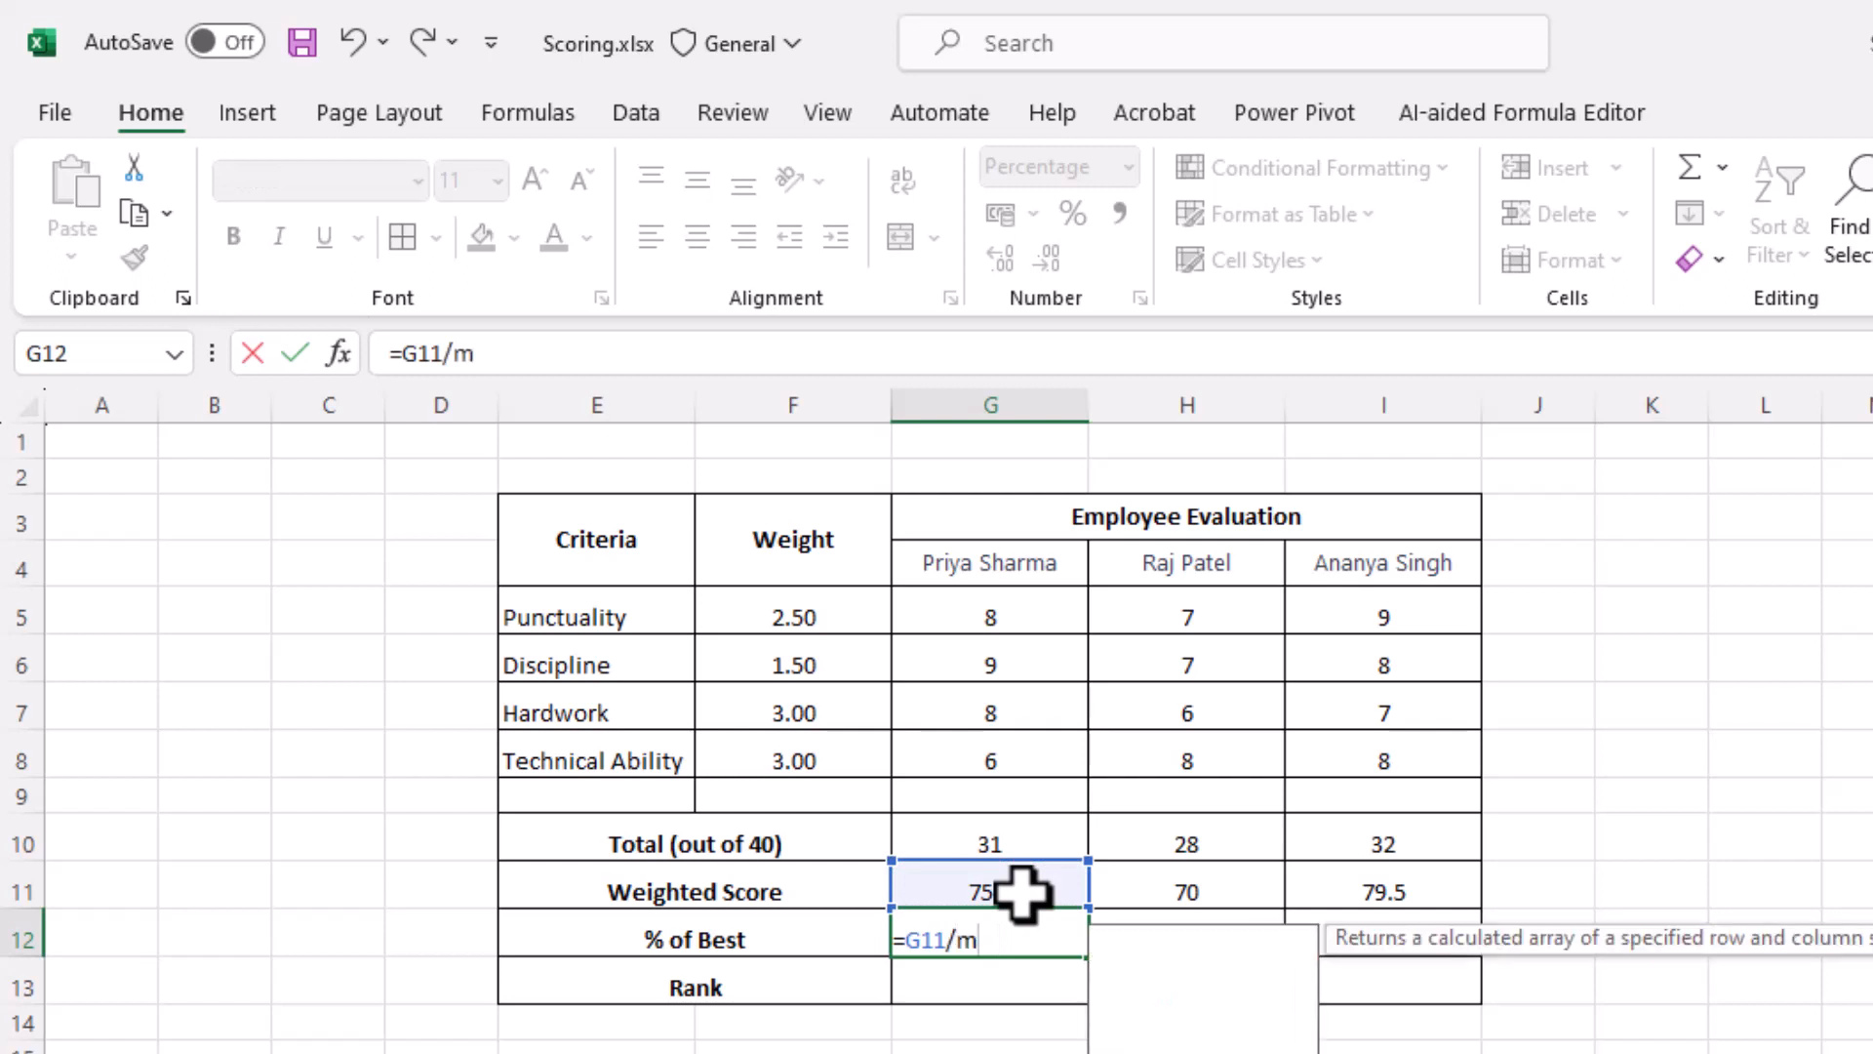
type("ax(")
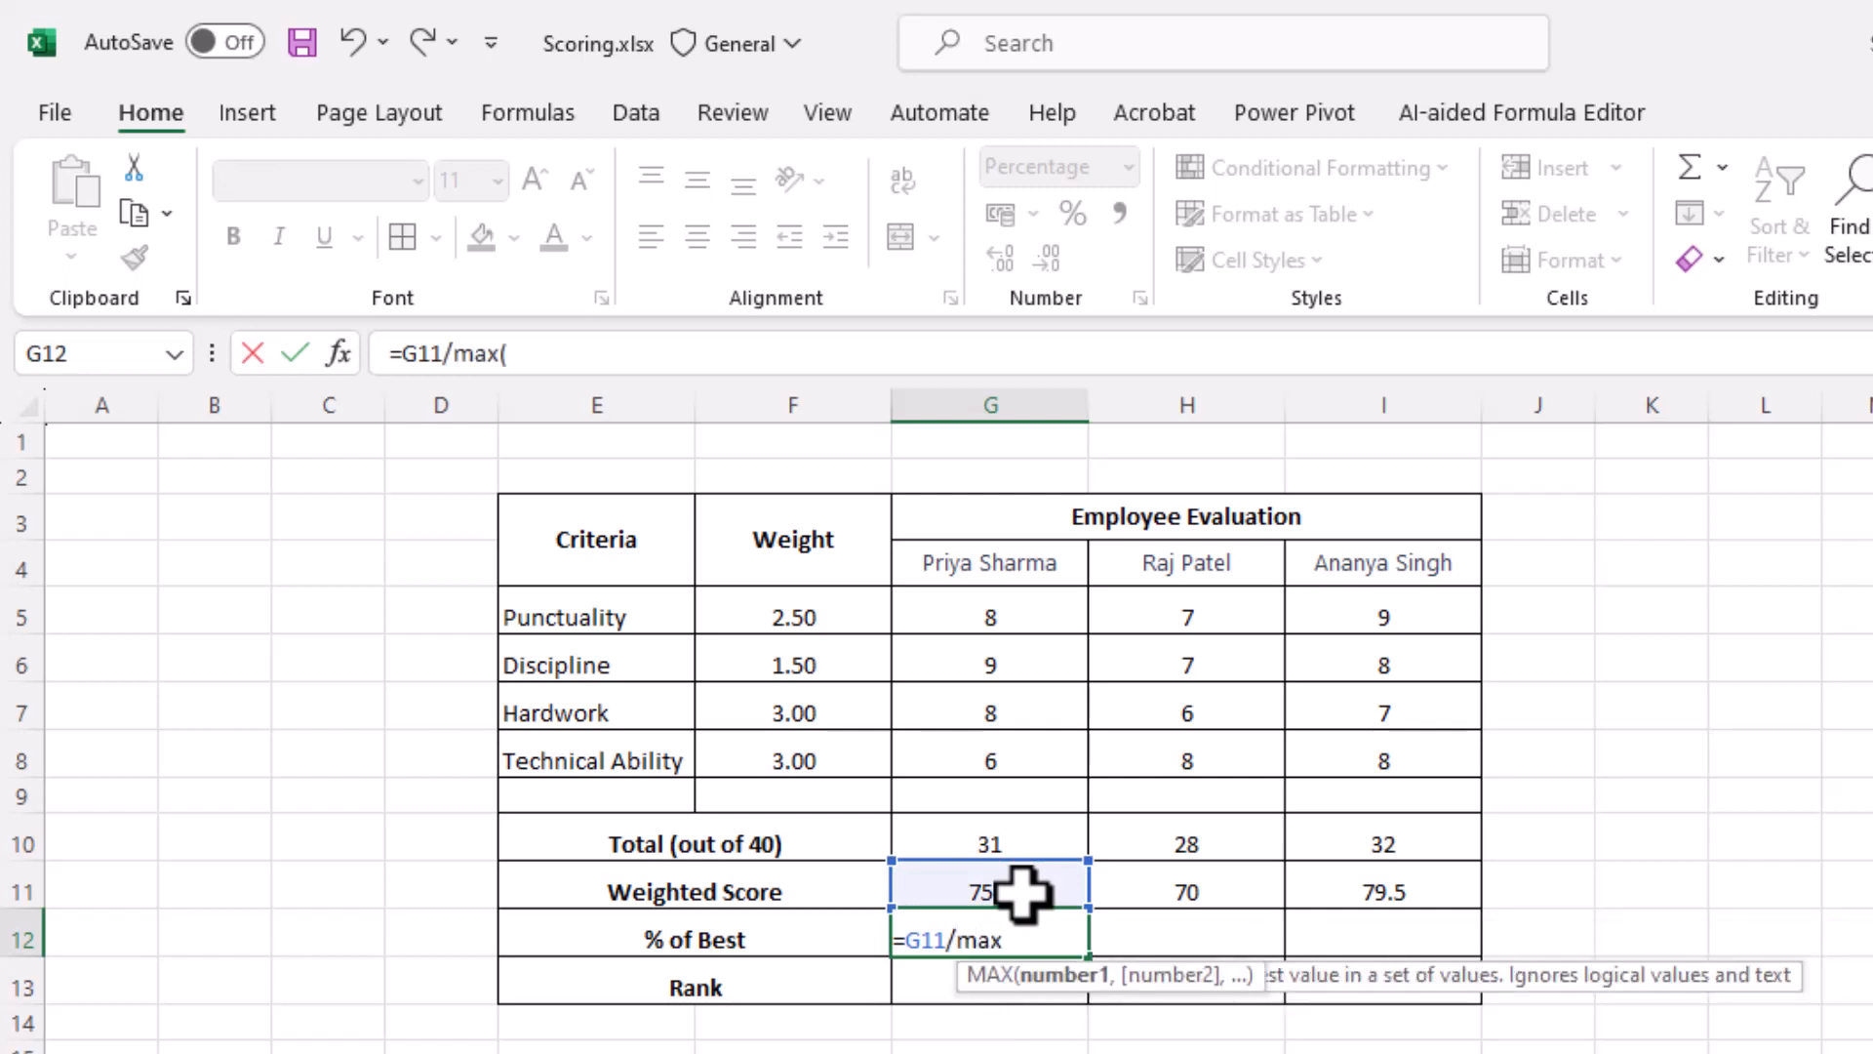
left_click_drag(1021, 892, 1361, 892)
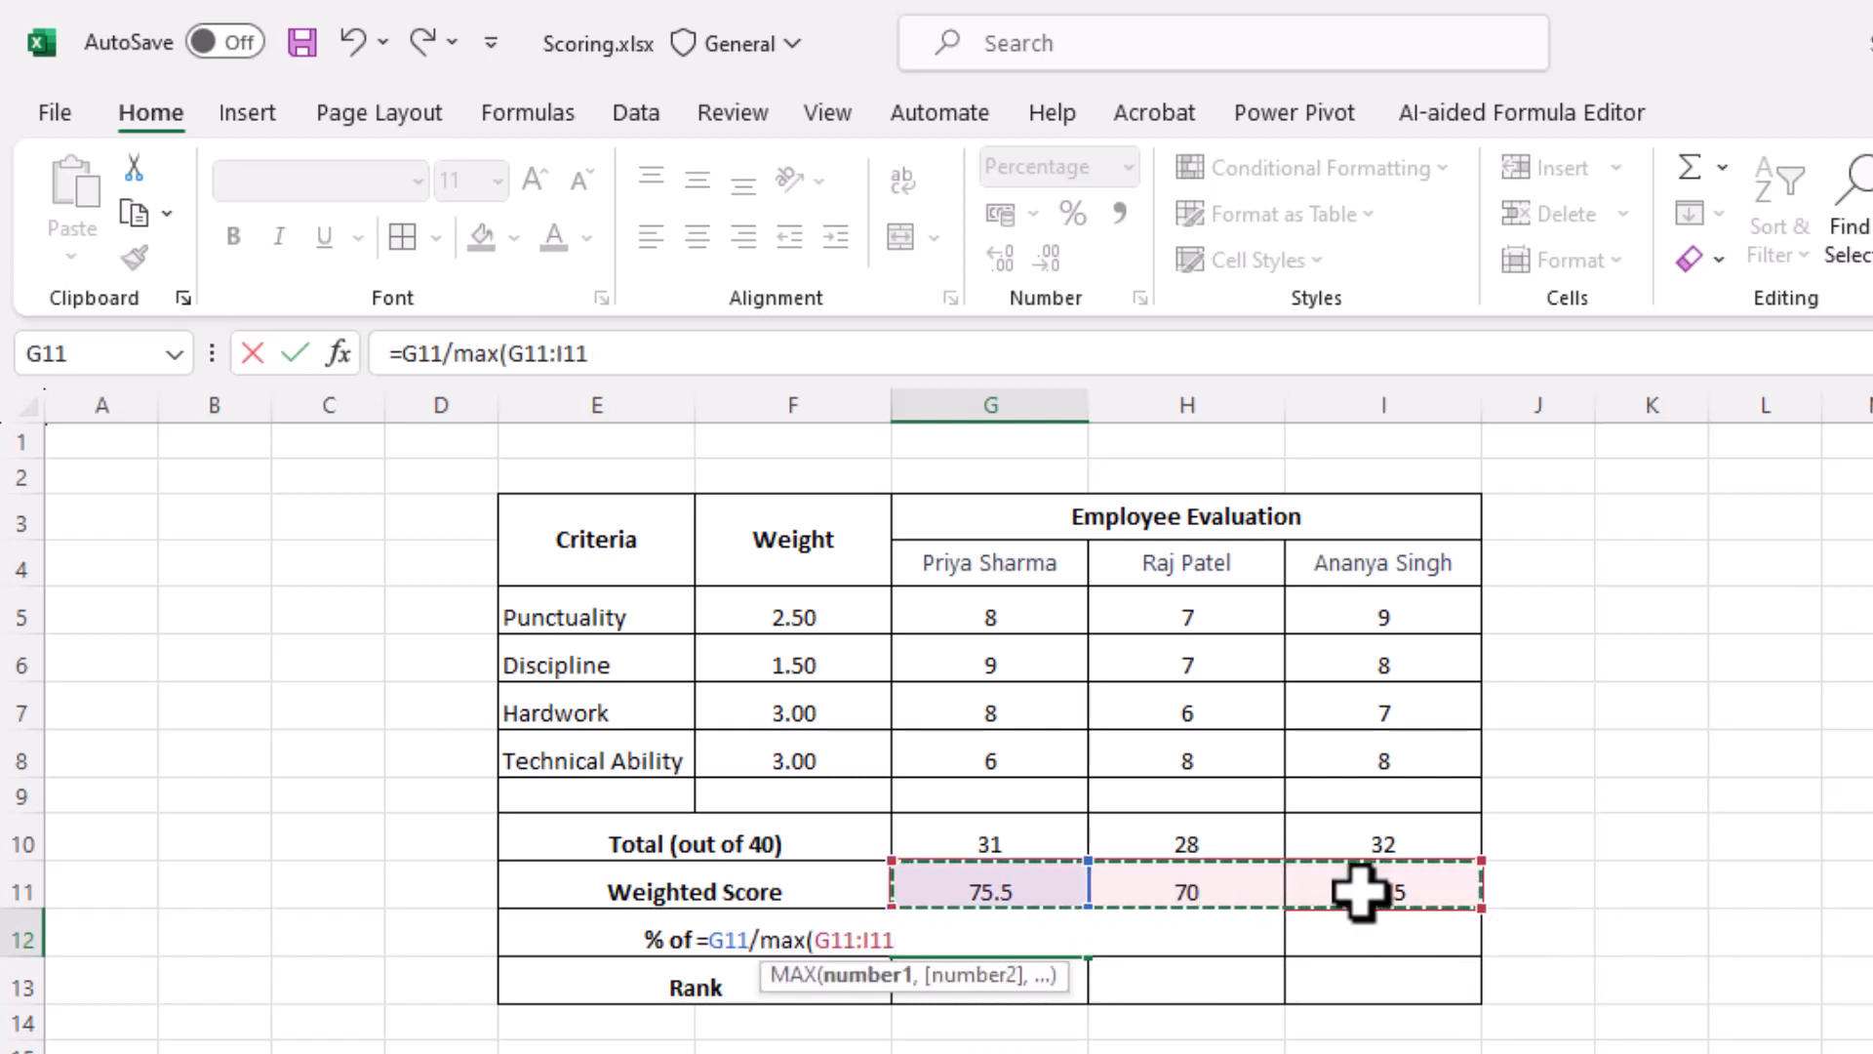
type(")")
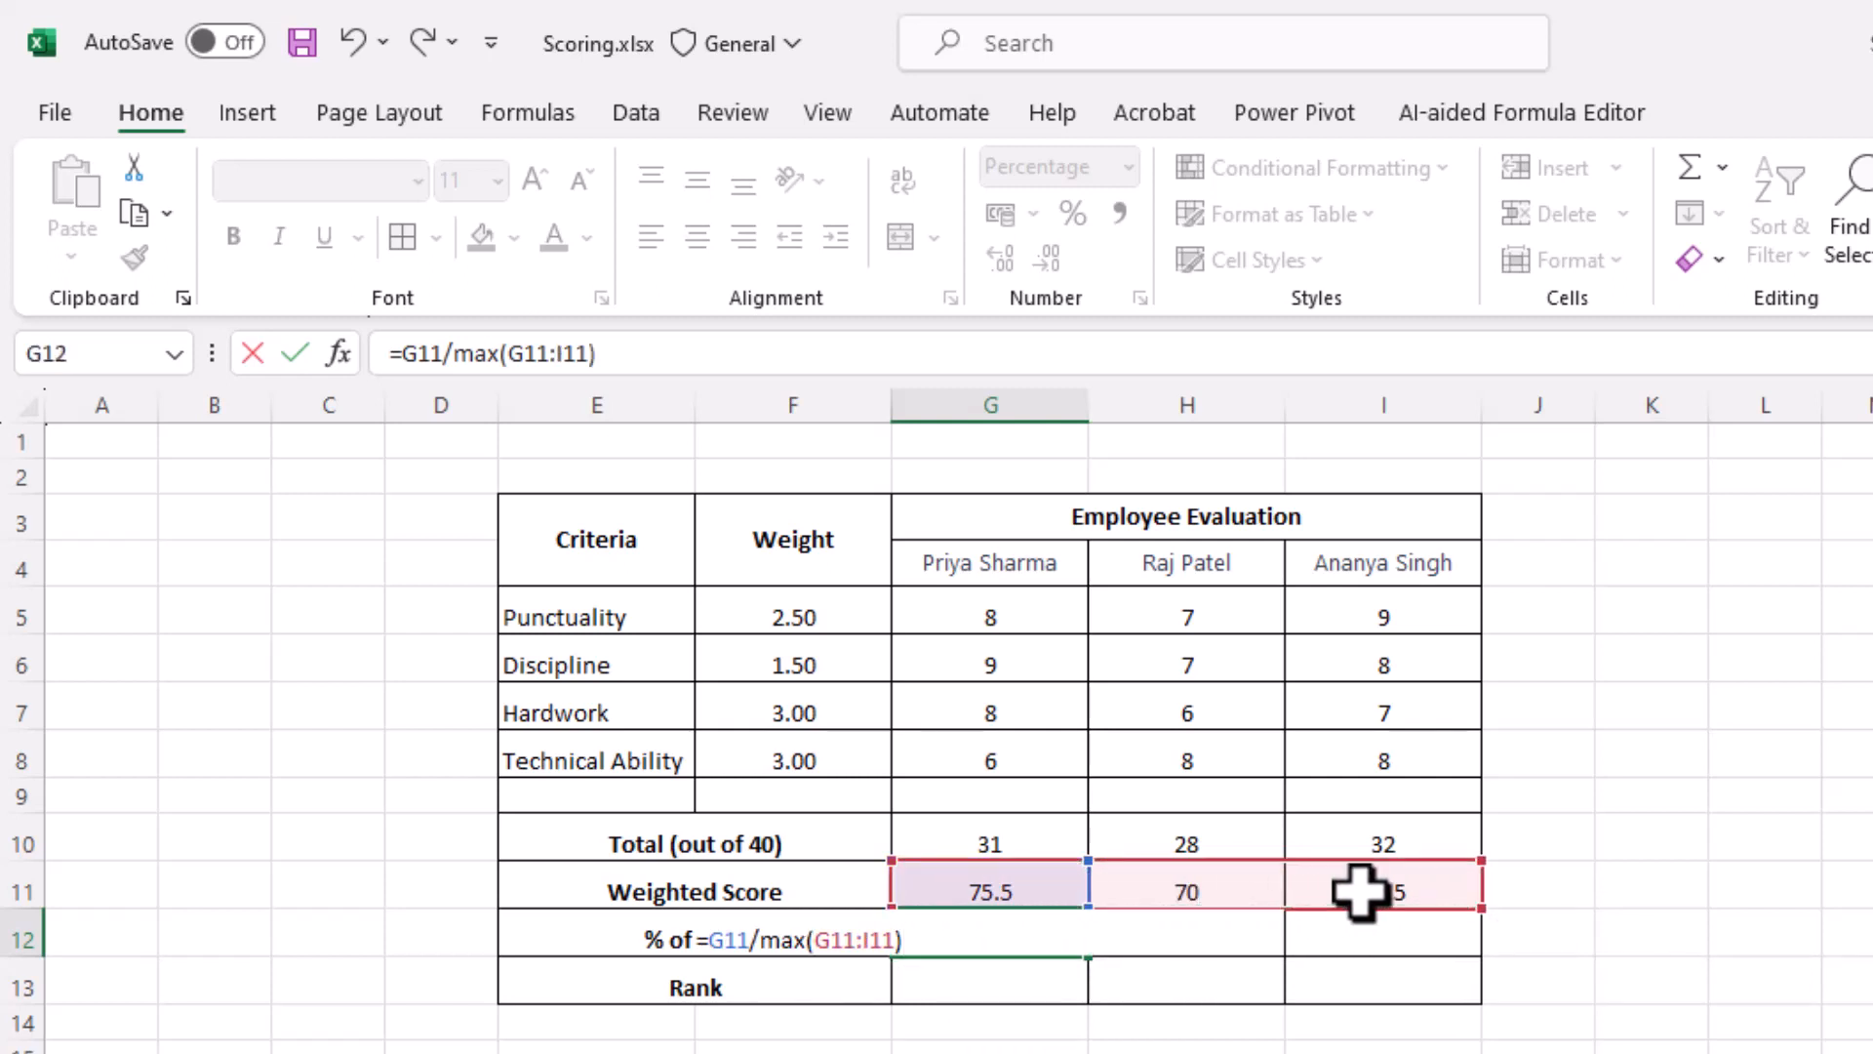
key("Return")
left_click(1005, 929)
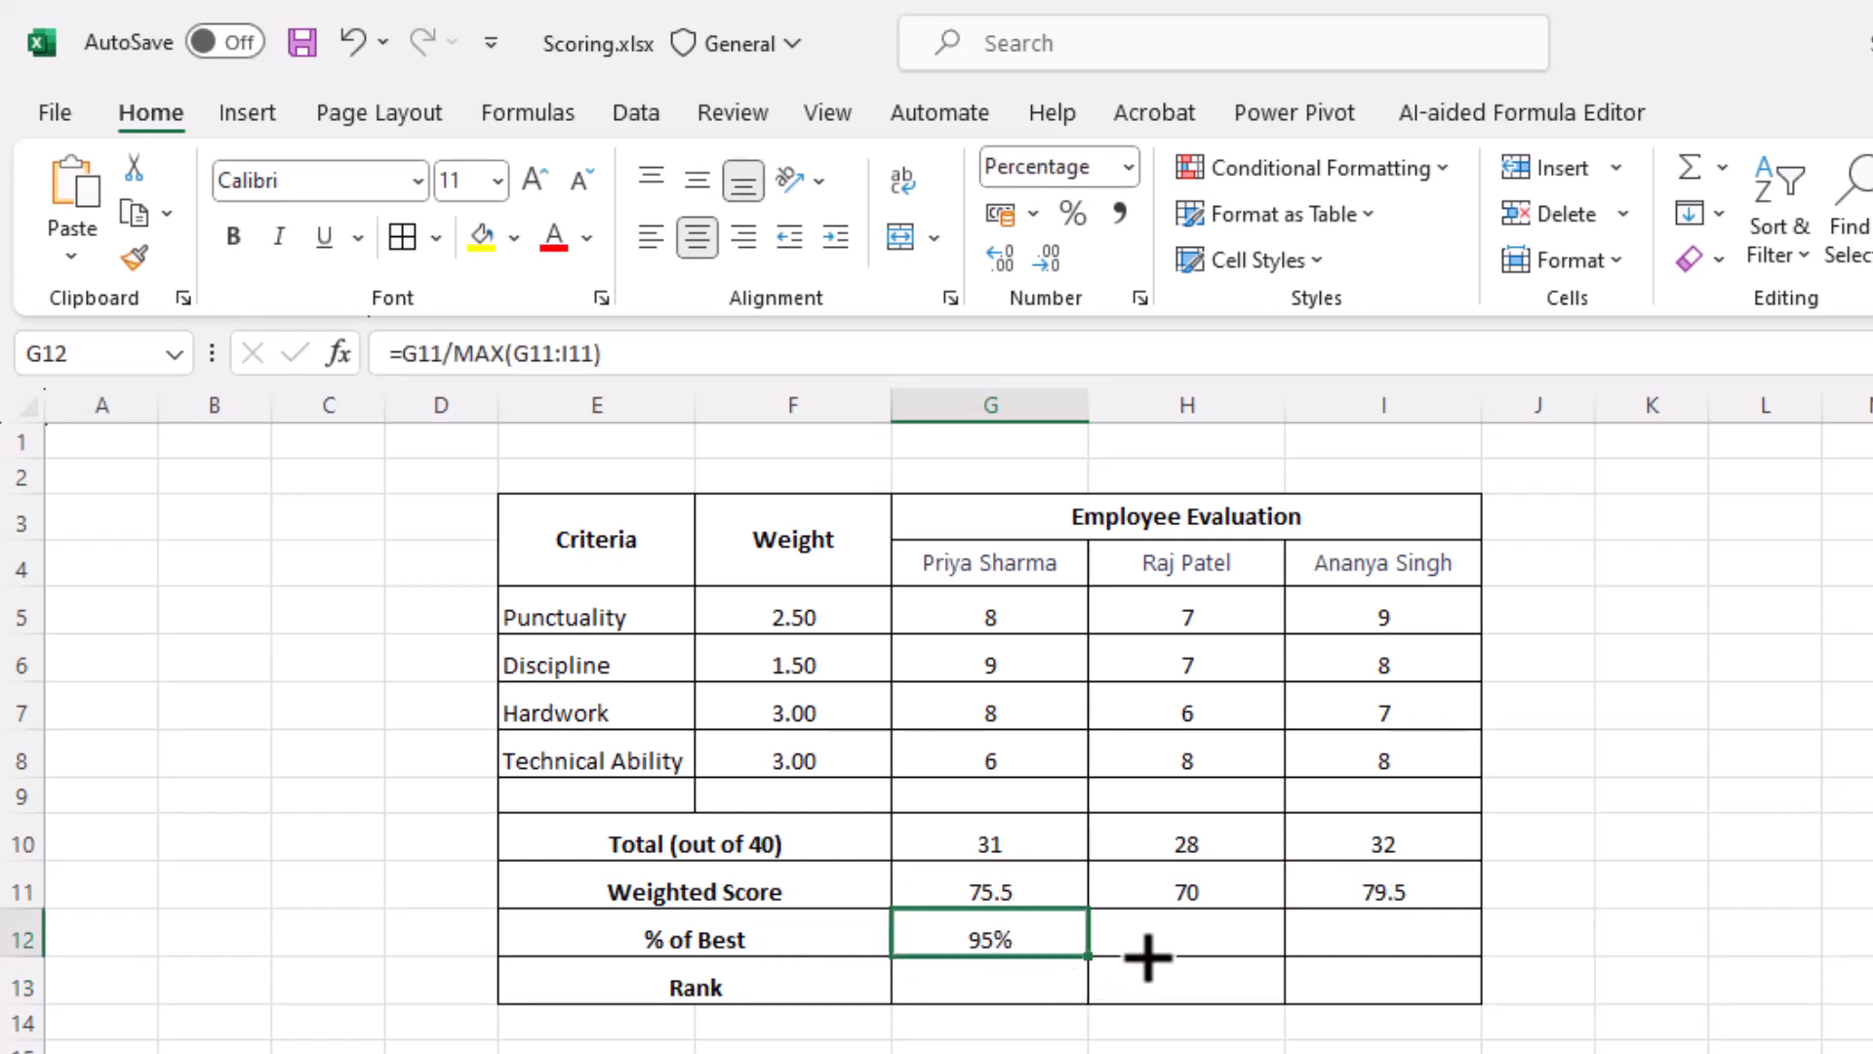
left_click_drag(1089, 956, 1392, 970)
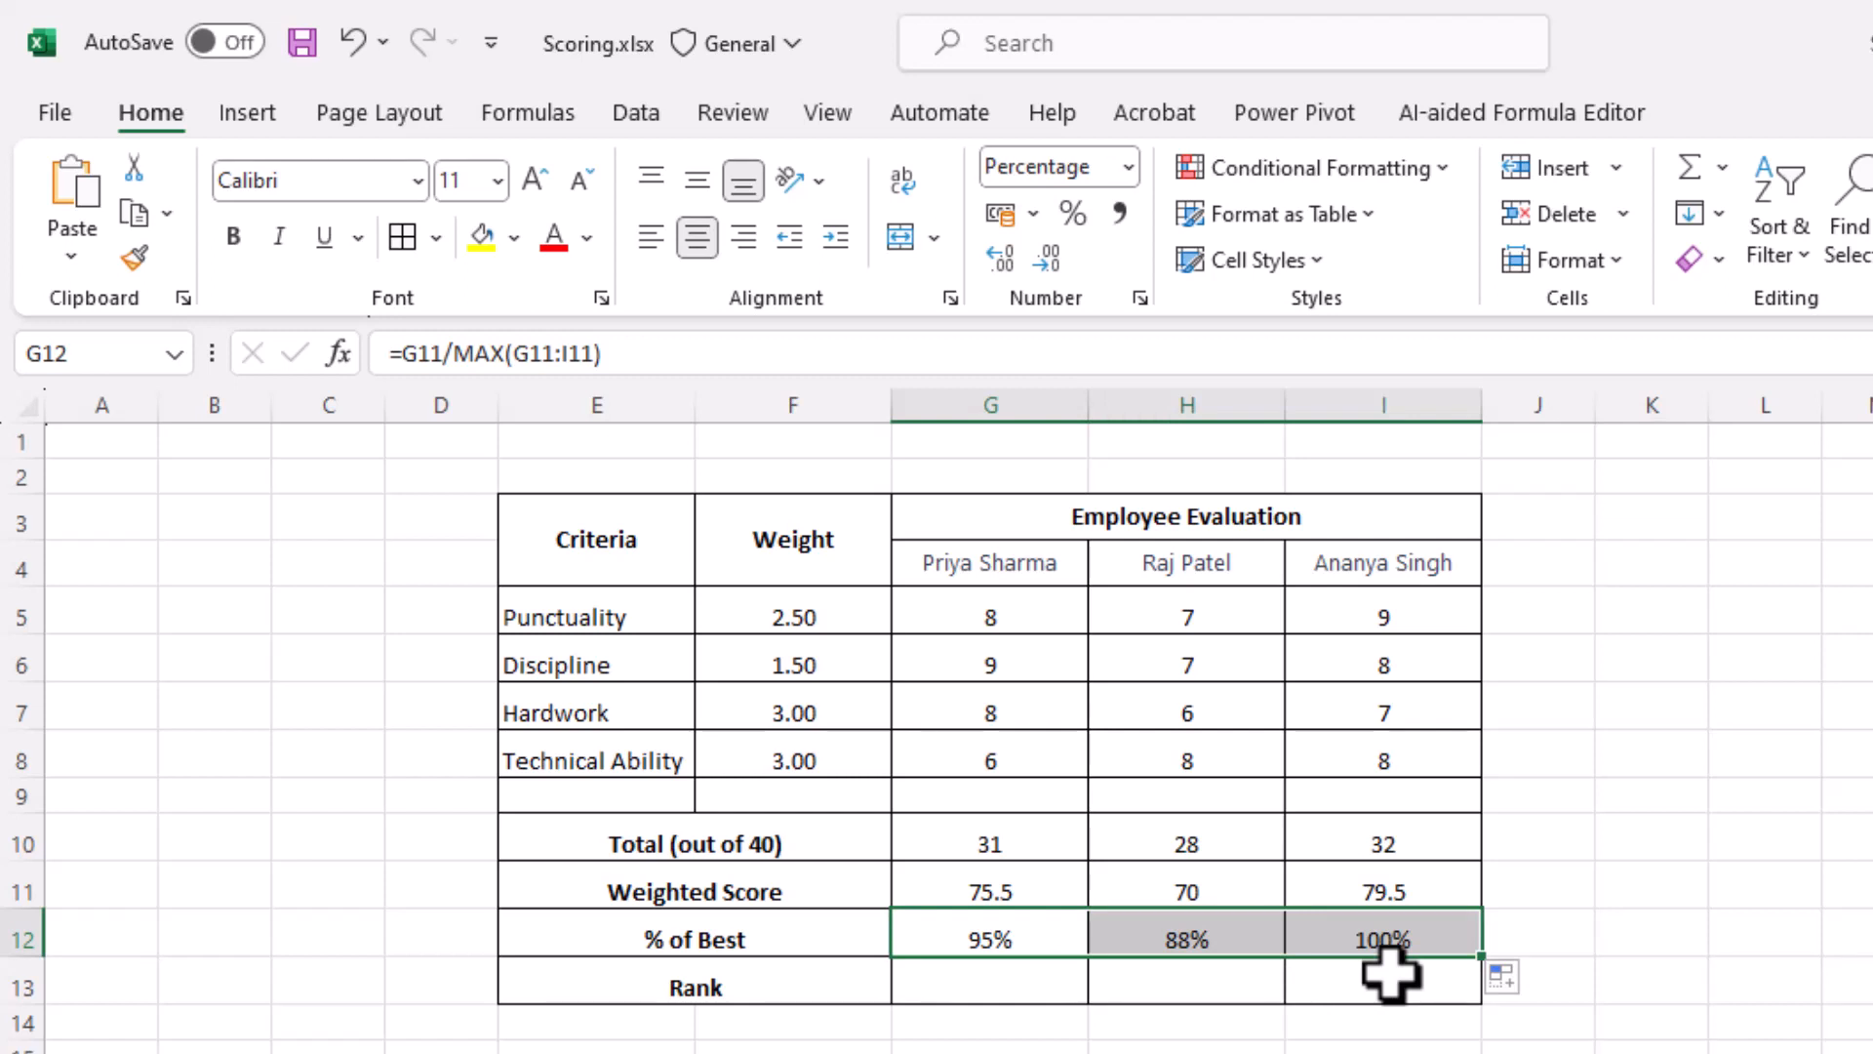
left_click(1044, 982)
left_click(1024, 934)
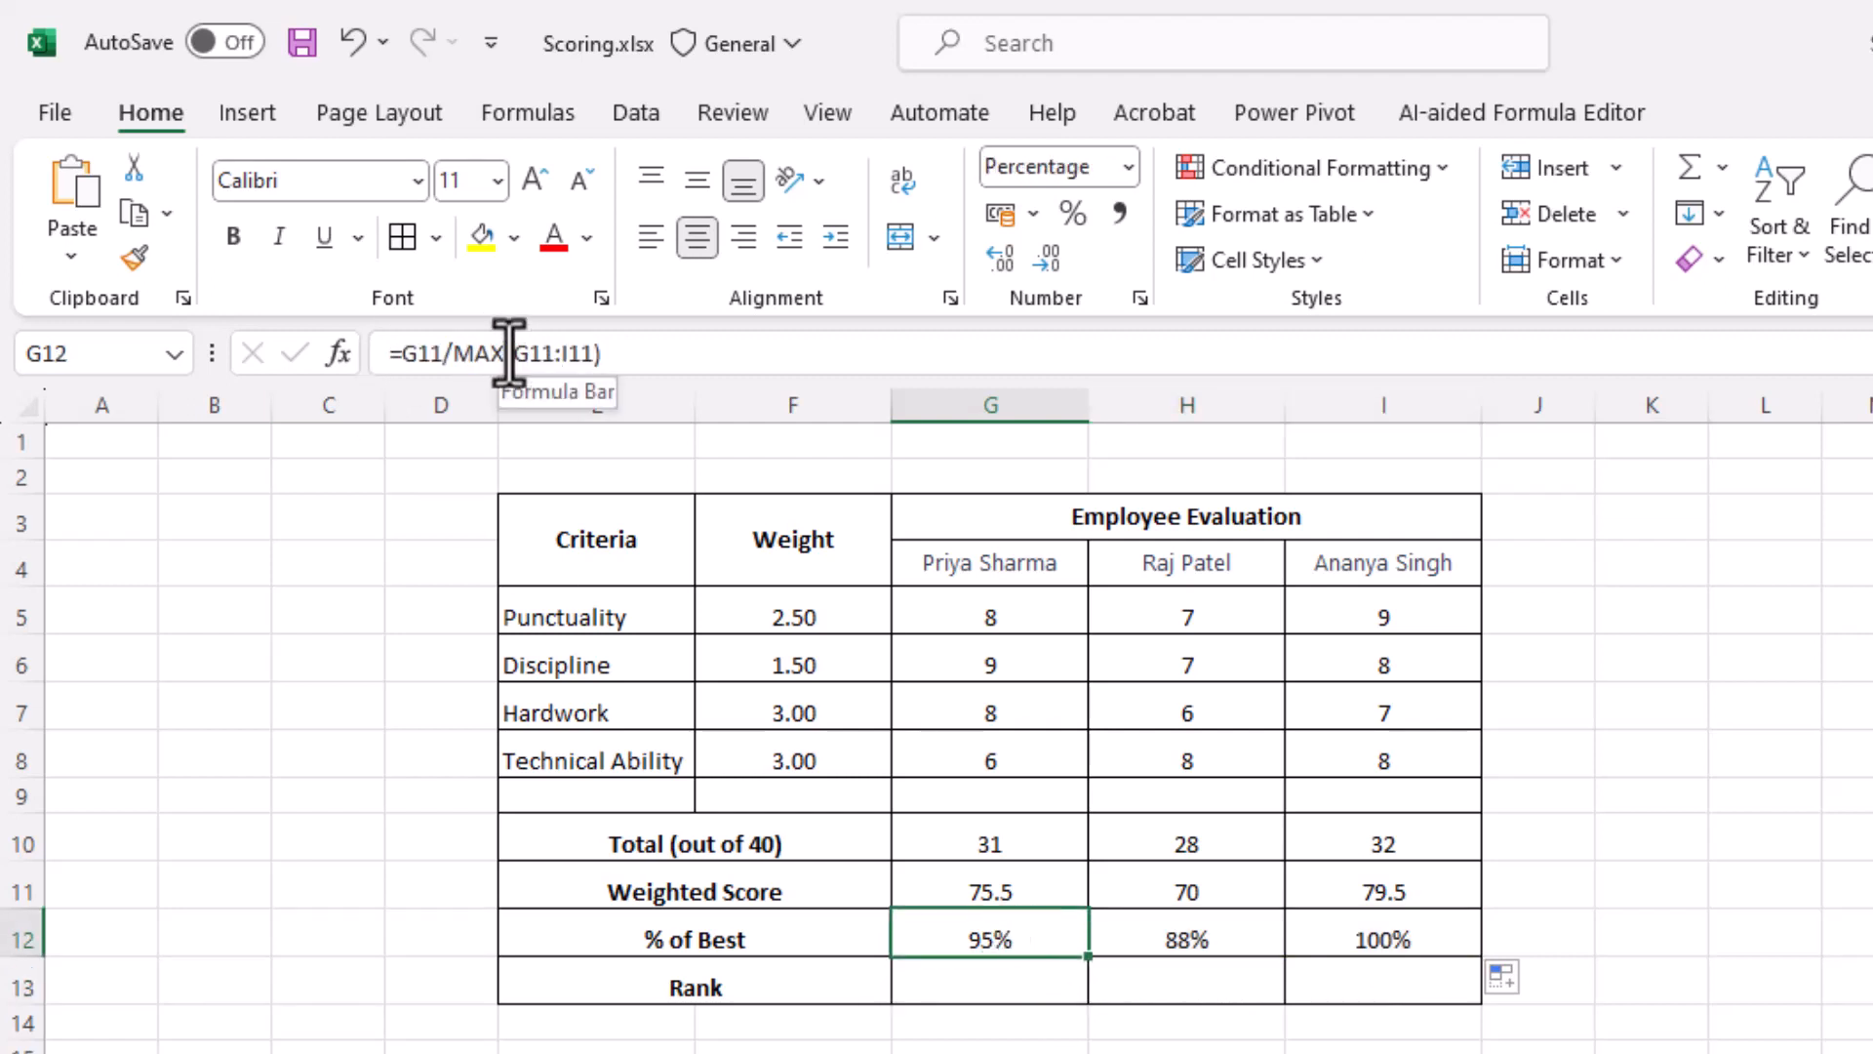
left_click_drag(508, 353, 886, 355)
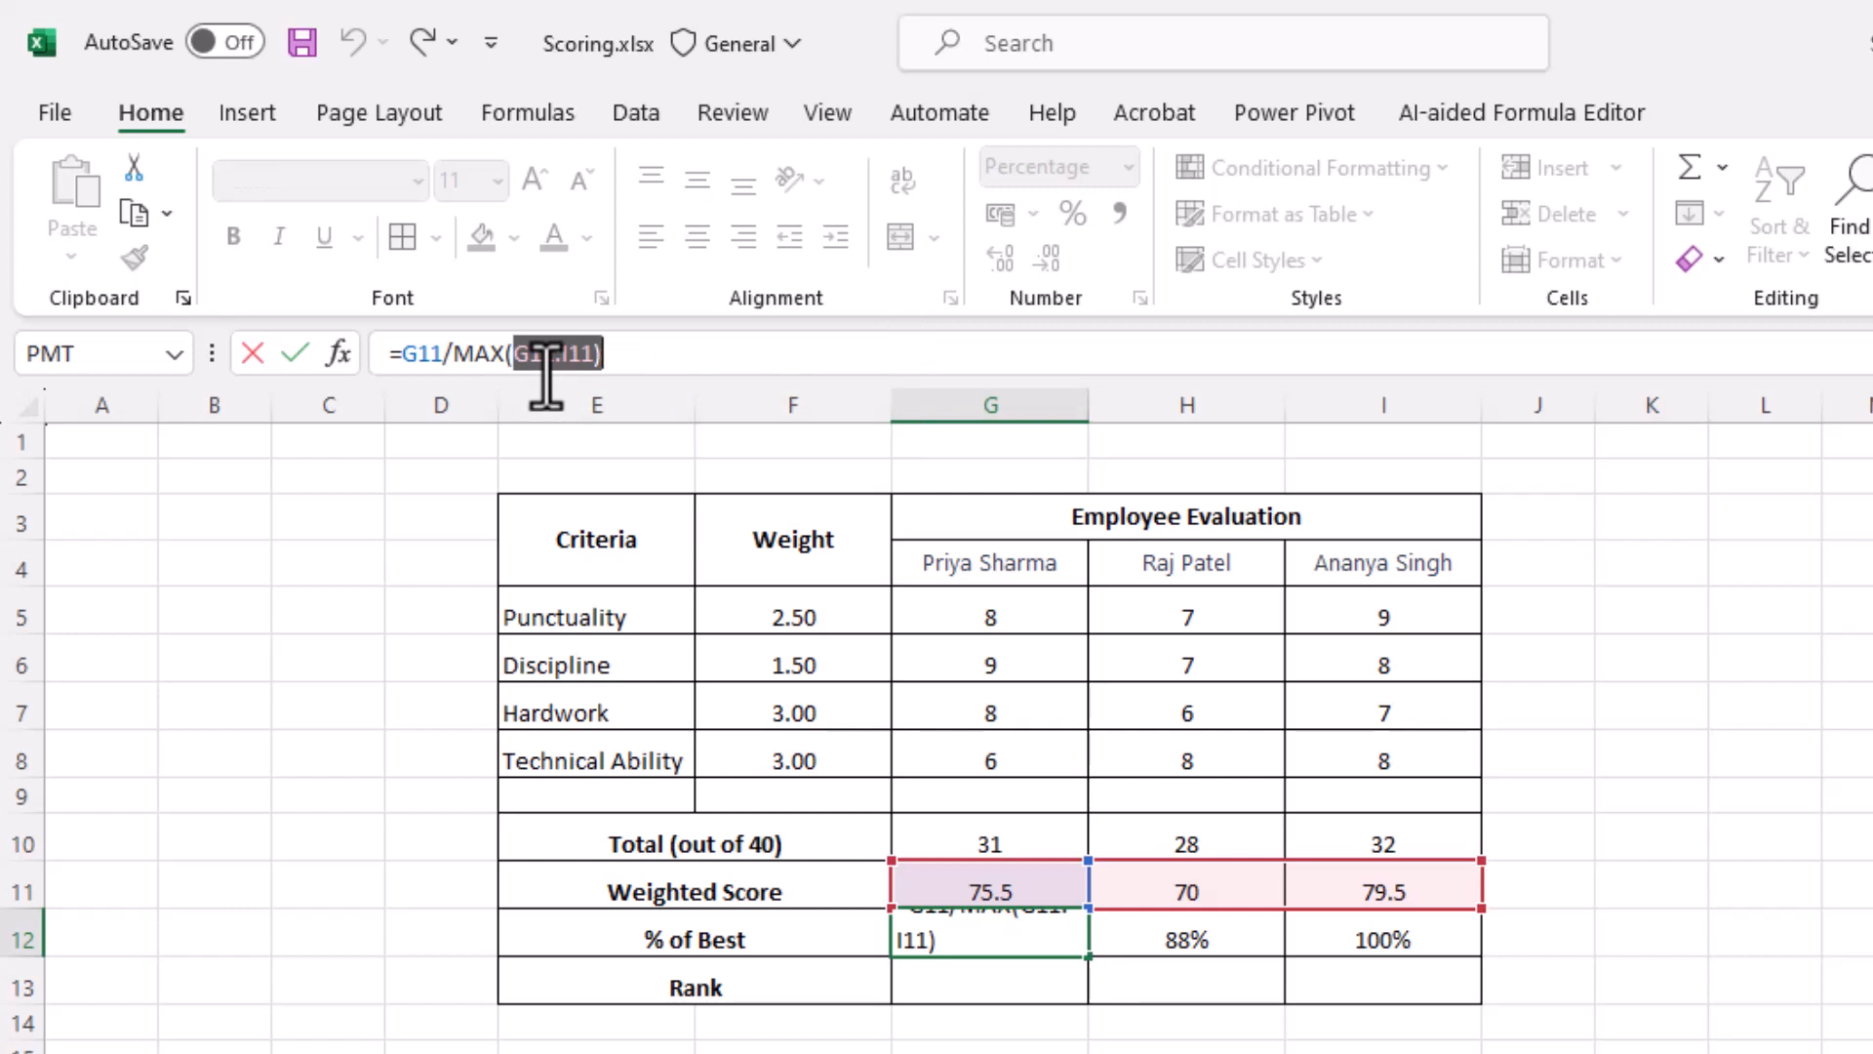
left_click(1258, 883)
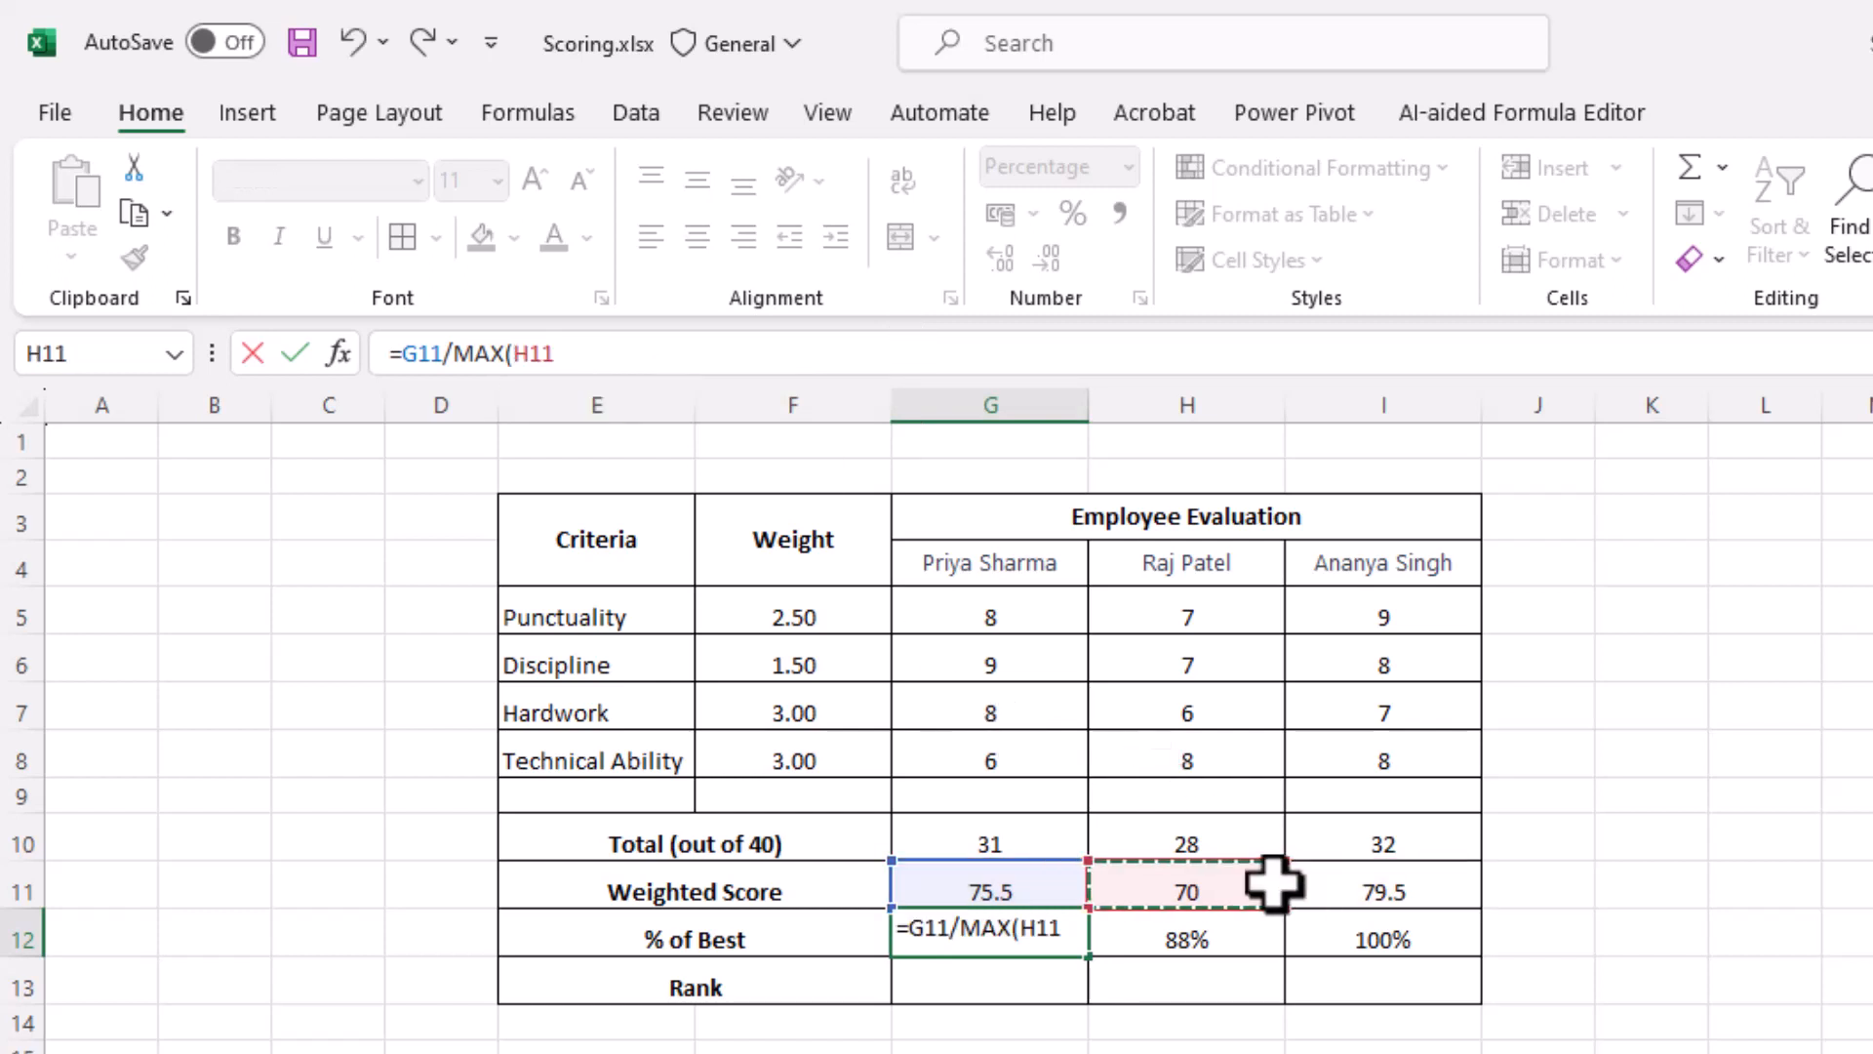
left_click(1020, 890)
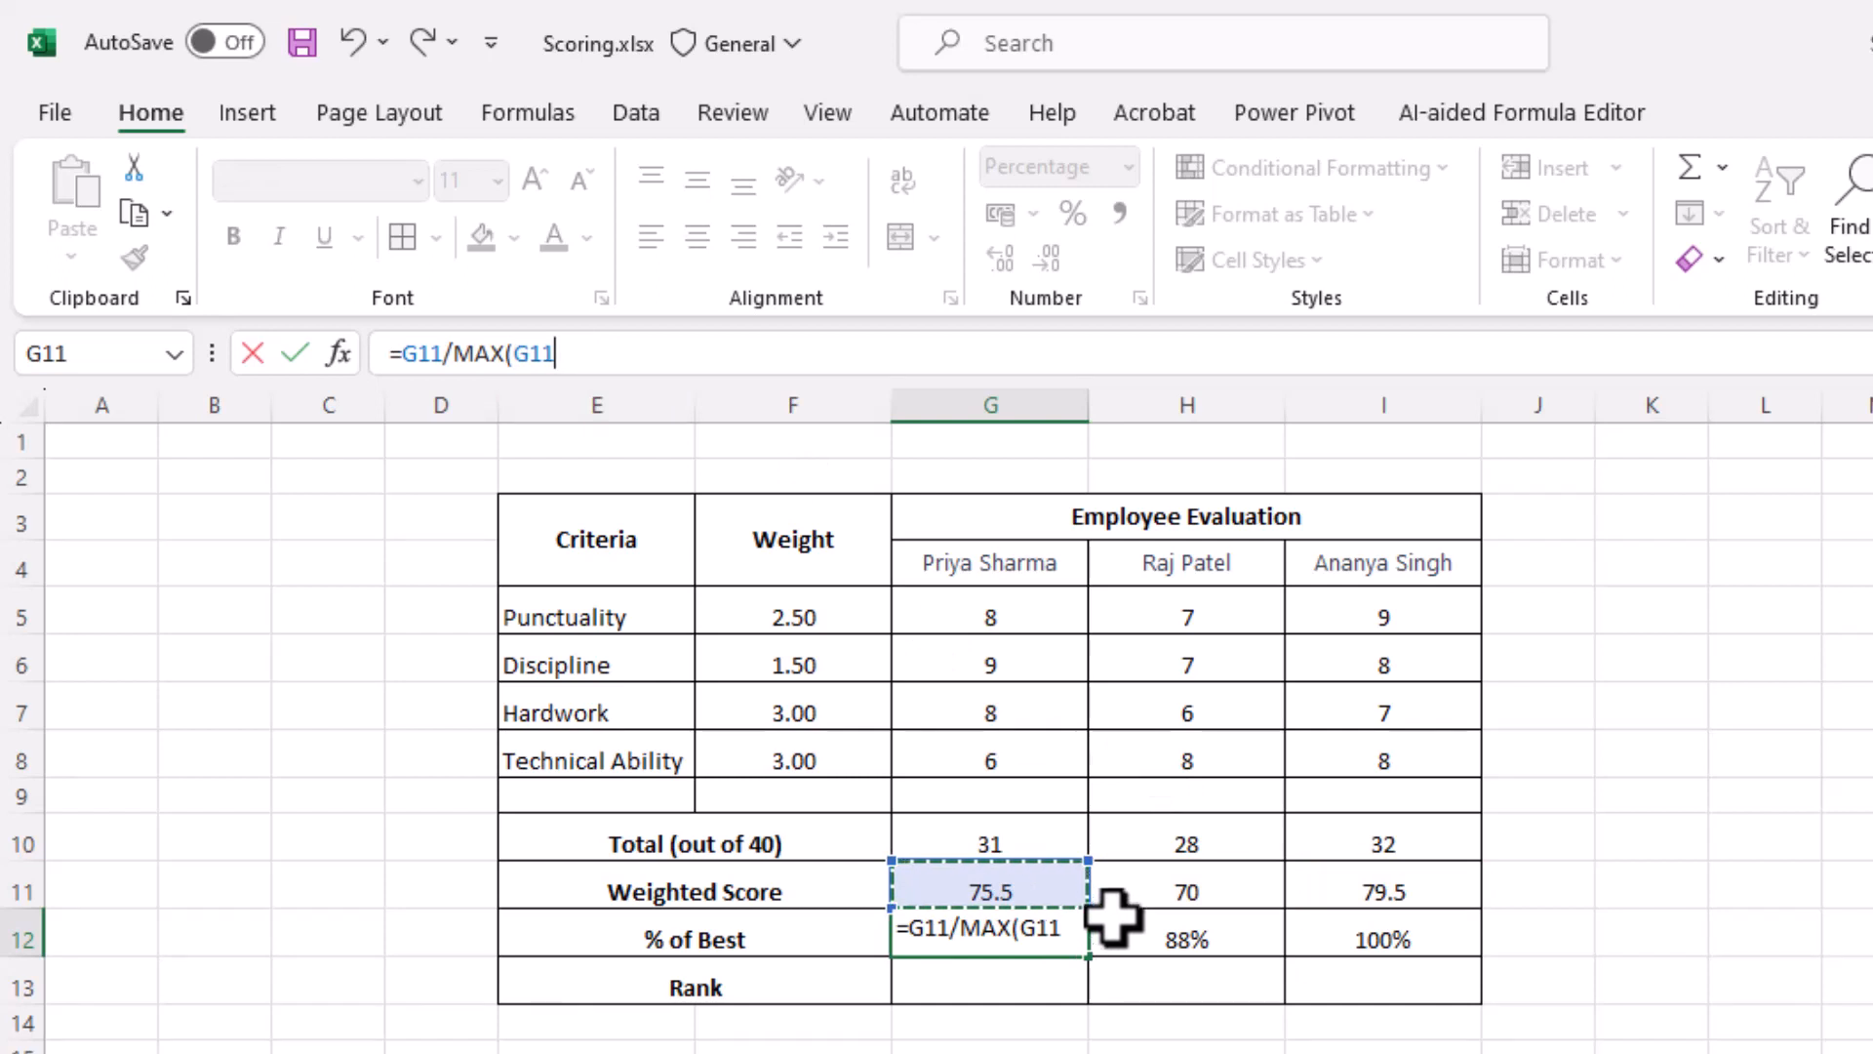
key("Escape")
Step: Clear the % of Best formulas from G12:I12
left_click(1166, 941)
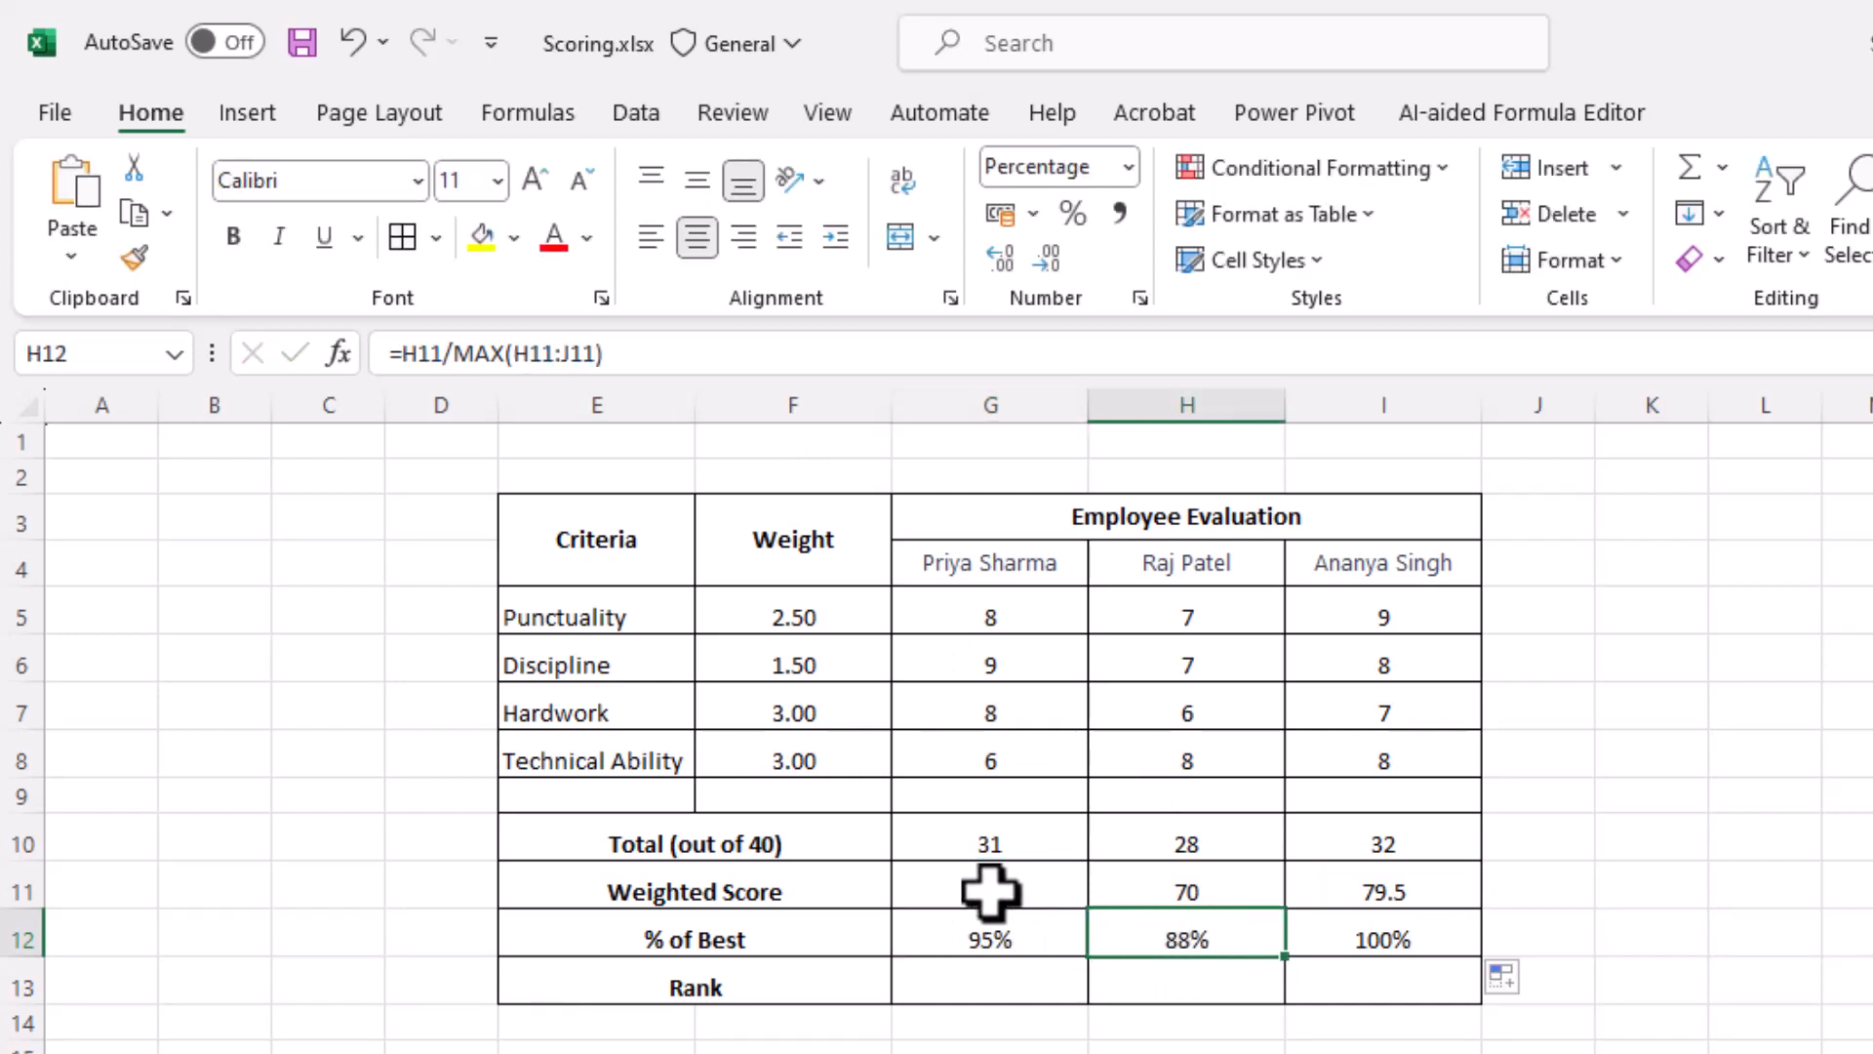
left_click(991, 927)
left_click_drag(990, 927, 1363, 945)
key("Delete")
Step: Calculate the % of Best in G12 with =G11/MAX($G$11:$I$11) and fill the formula across to I12
left_click(1003, 922)
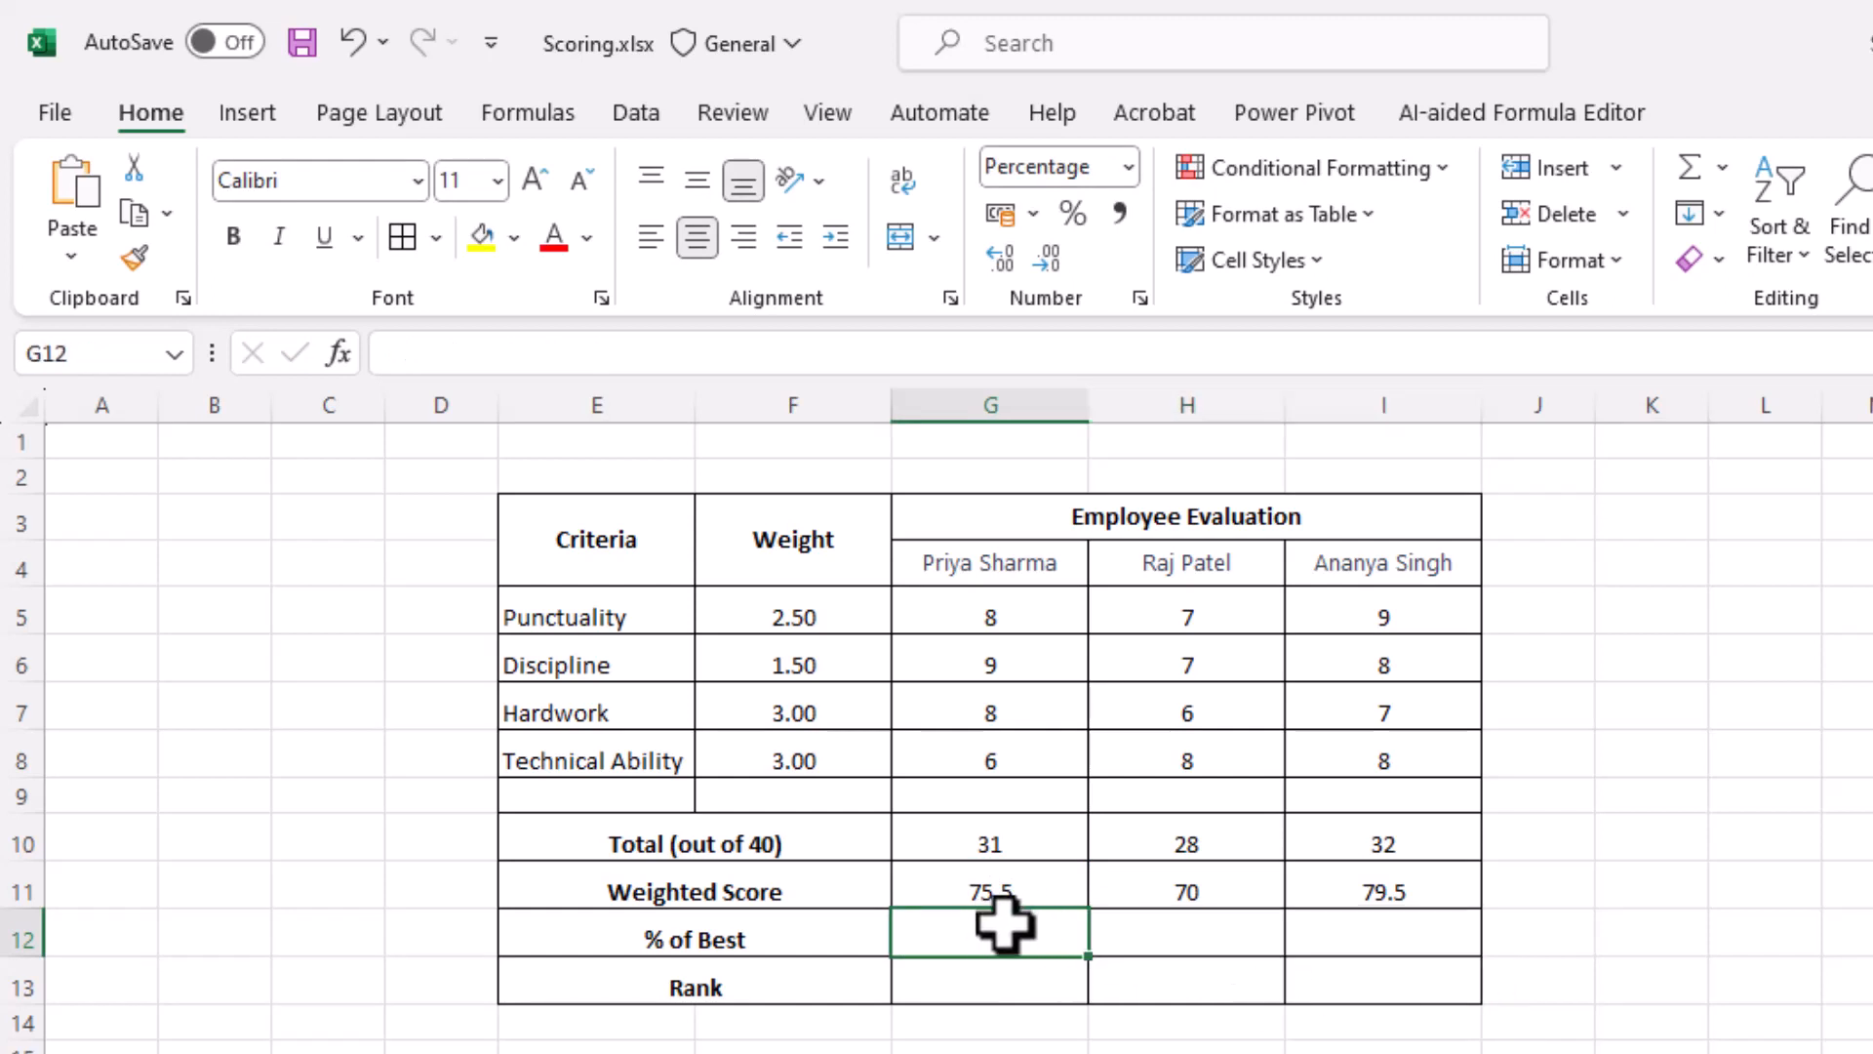
type("=")
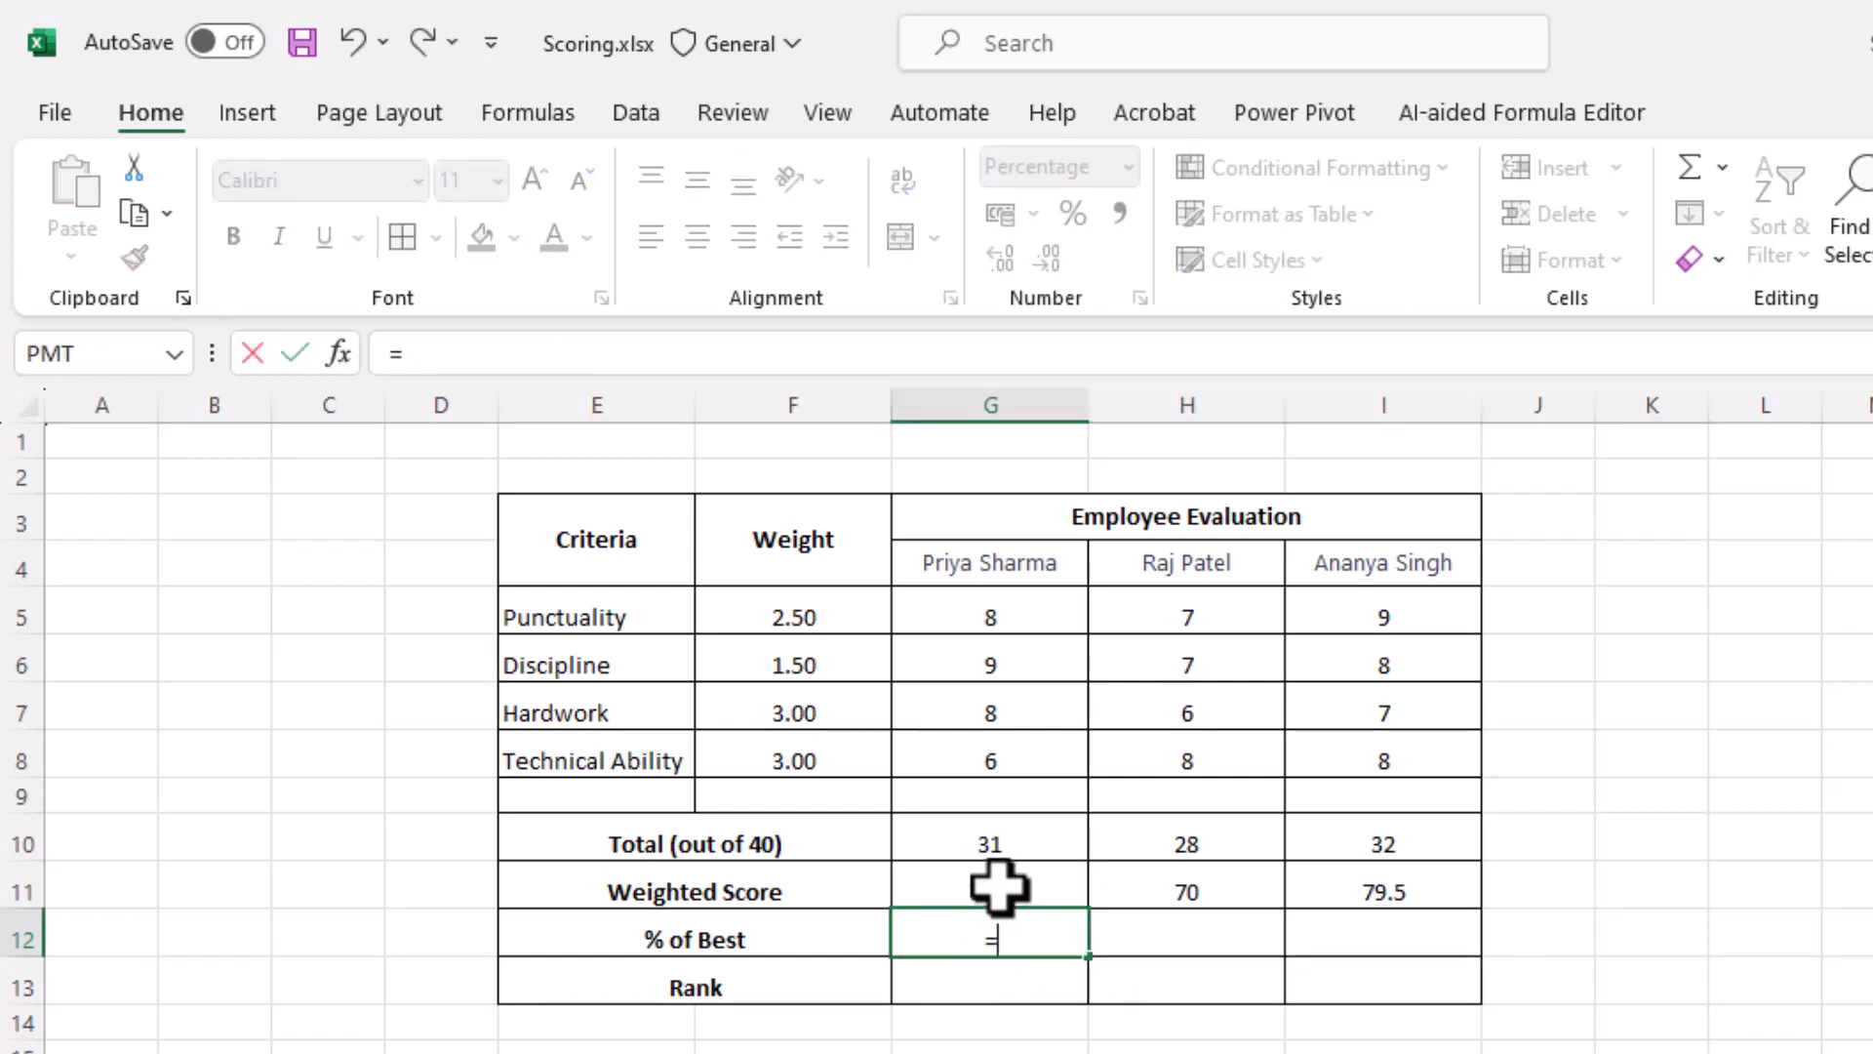
left_click(999, 888)
type("/")
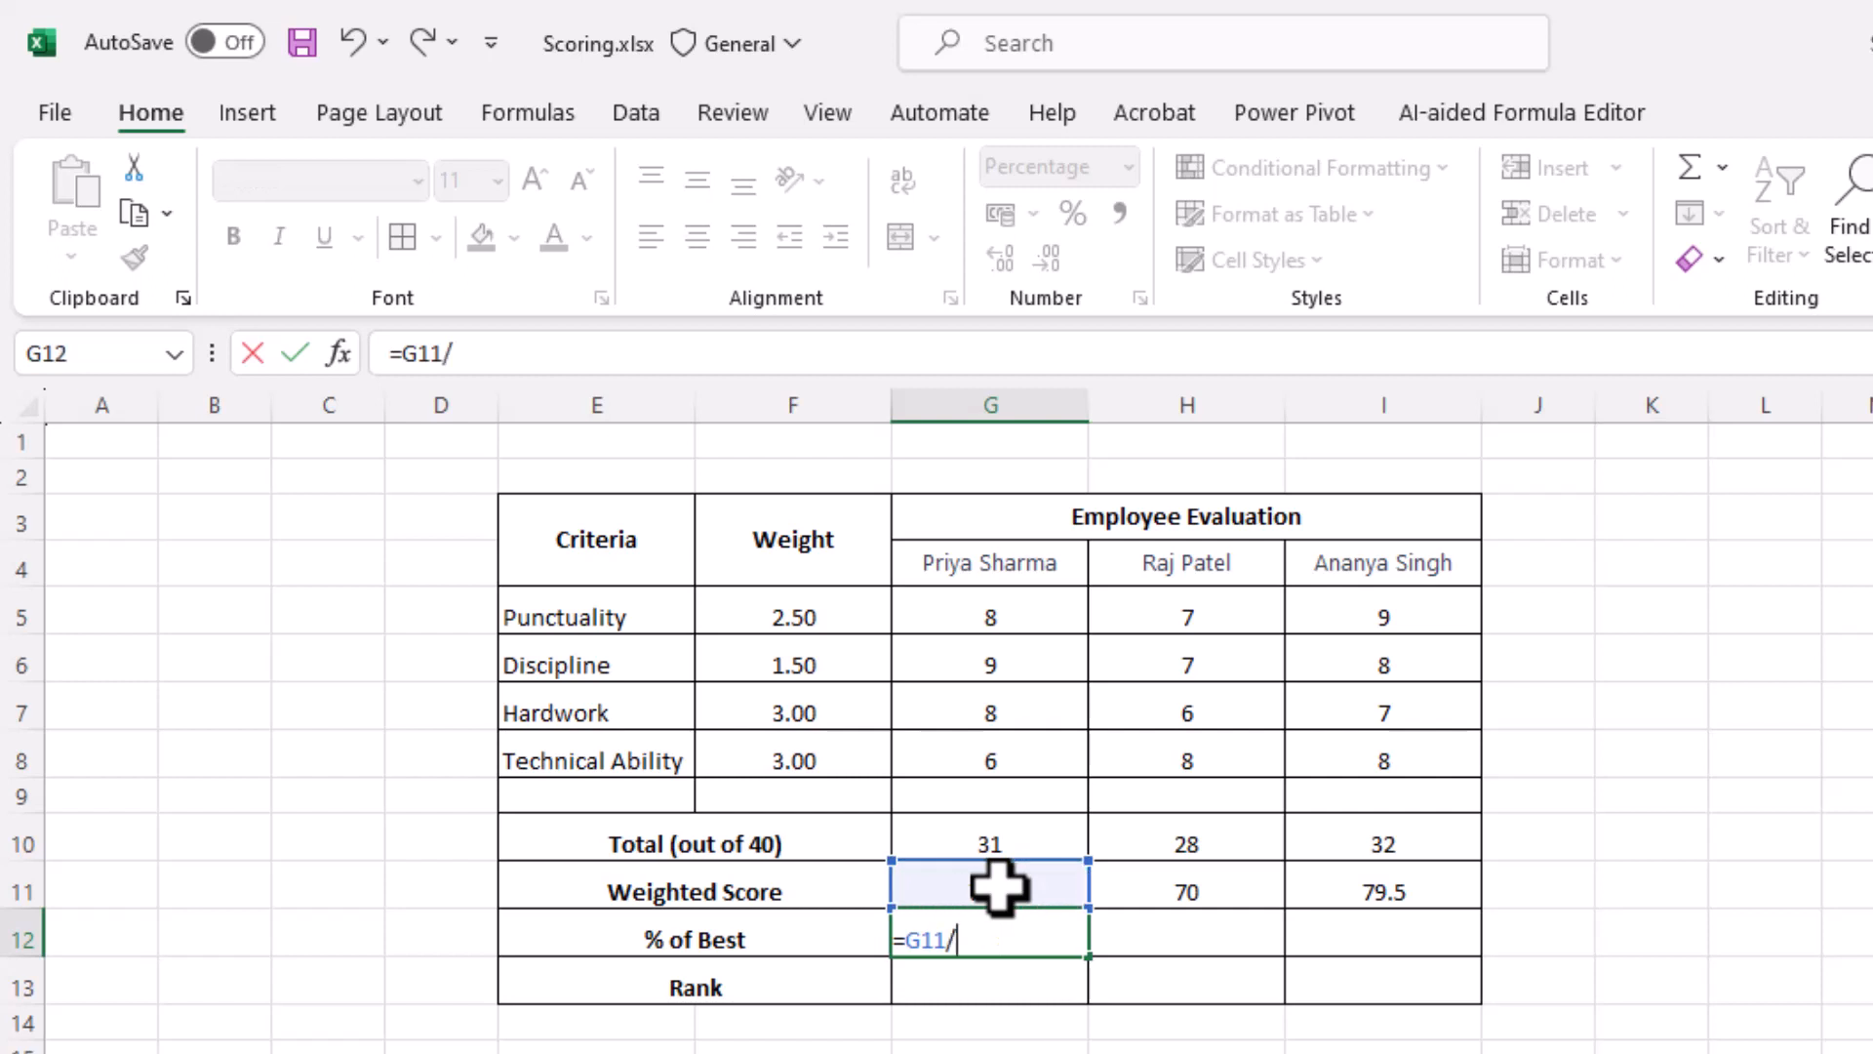
type("max")
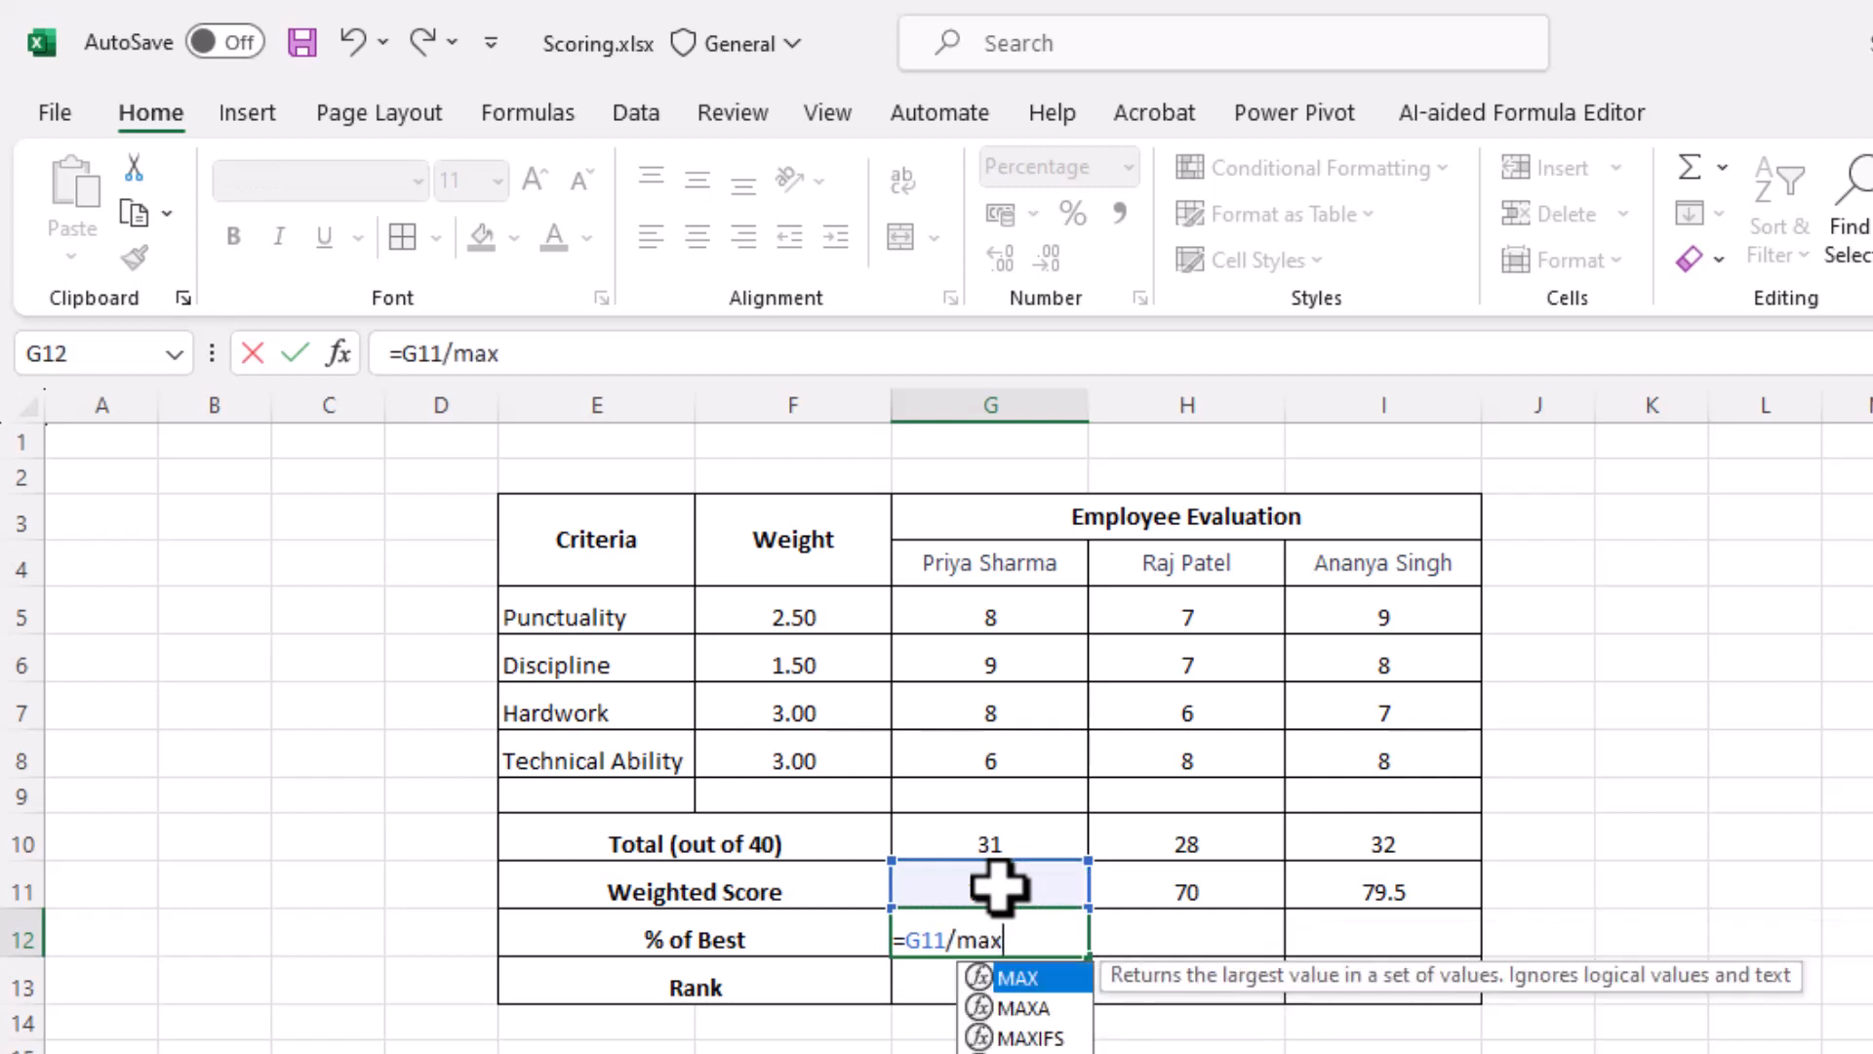
type("(")
left_click_drag(999, 885, 1323, 890)
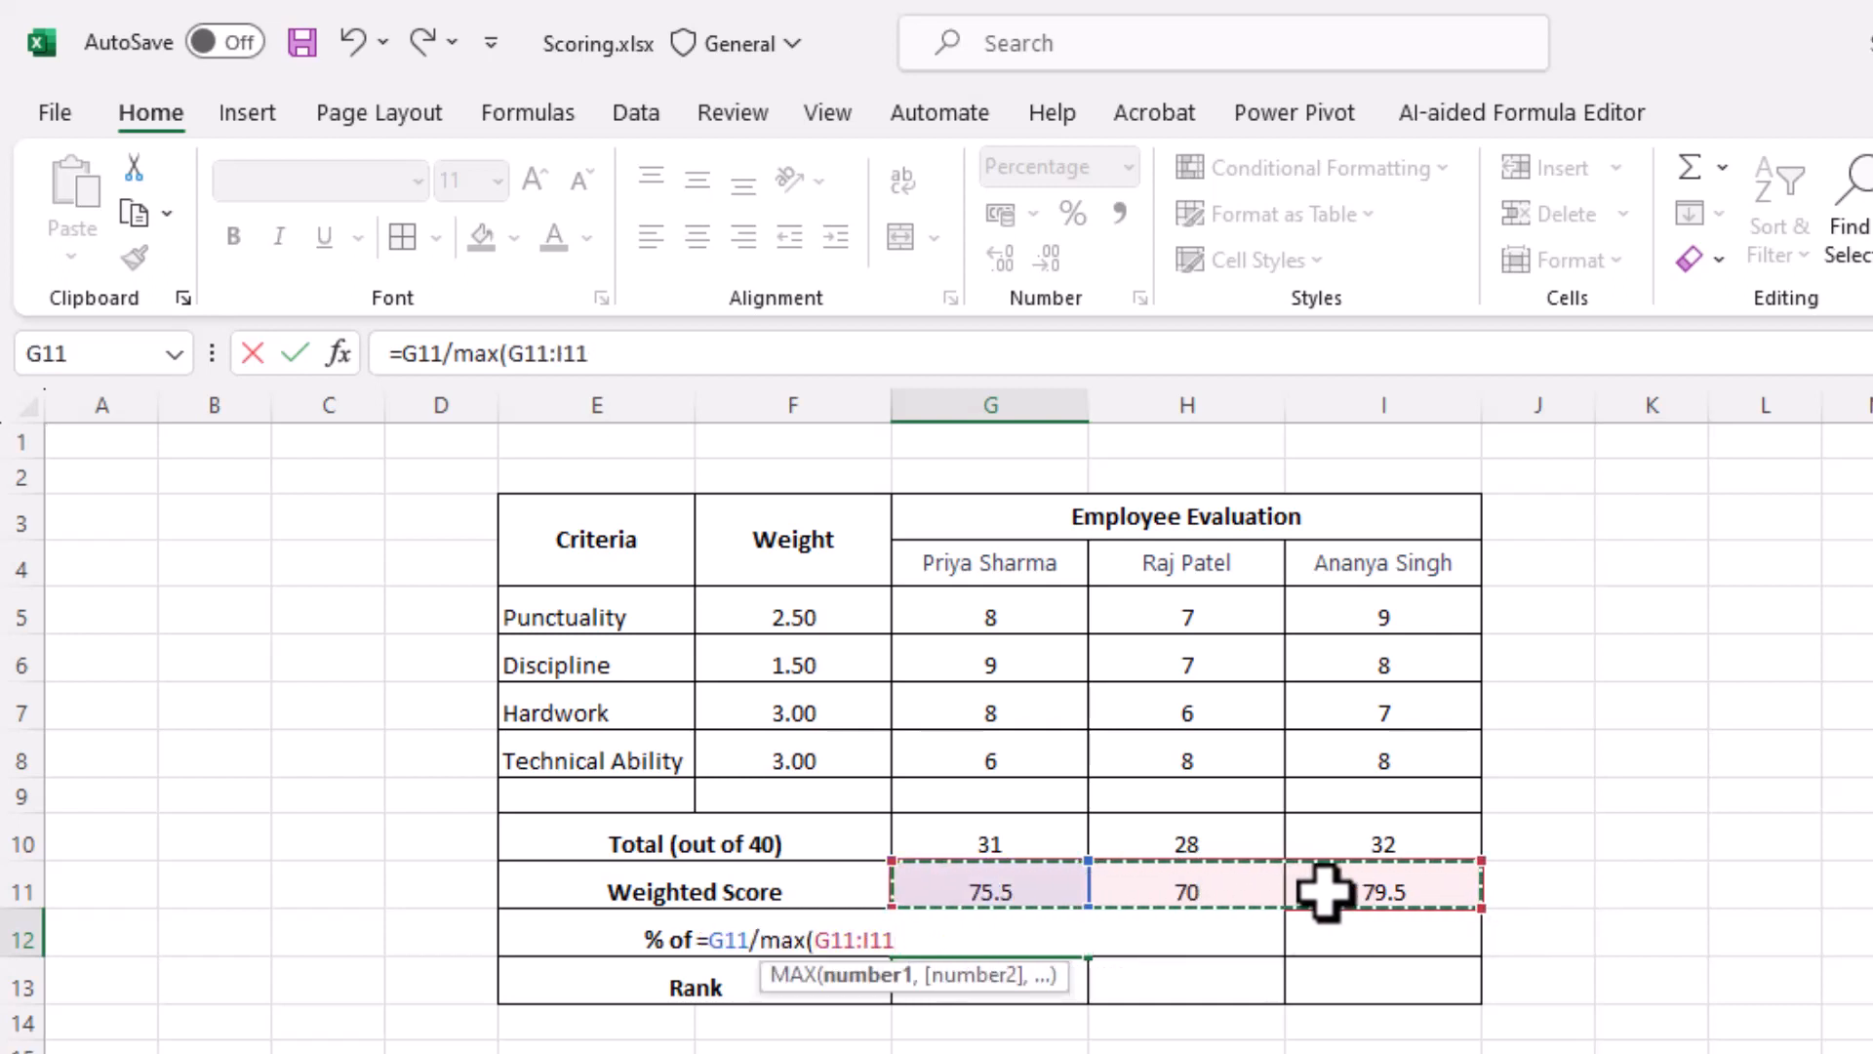
key("F4")
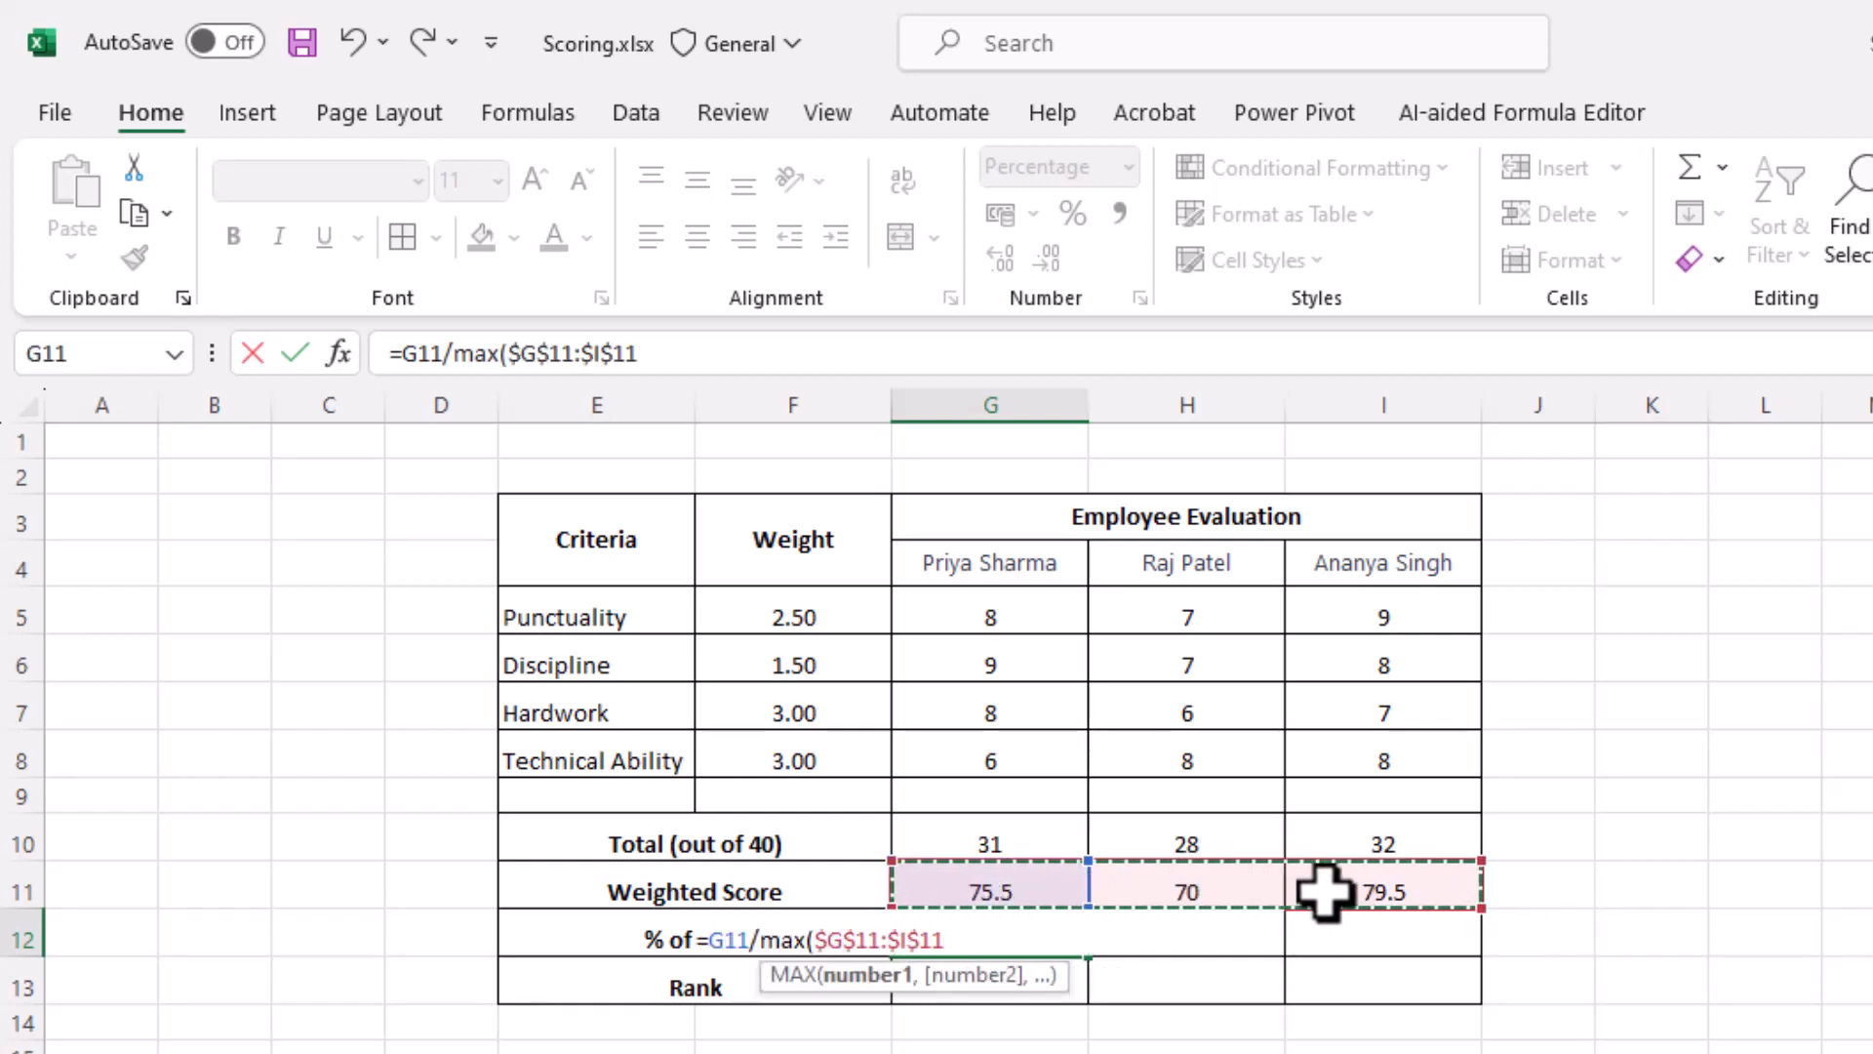
type(")")
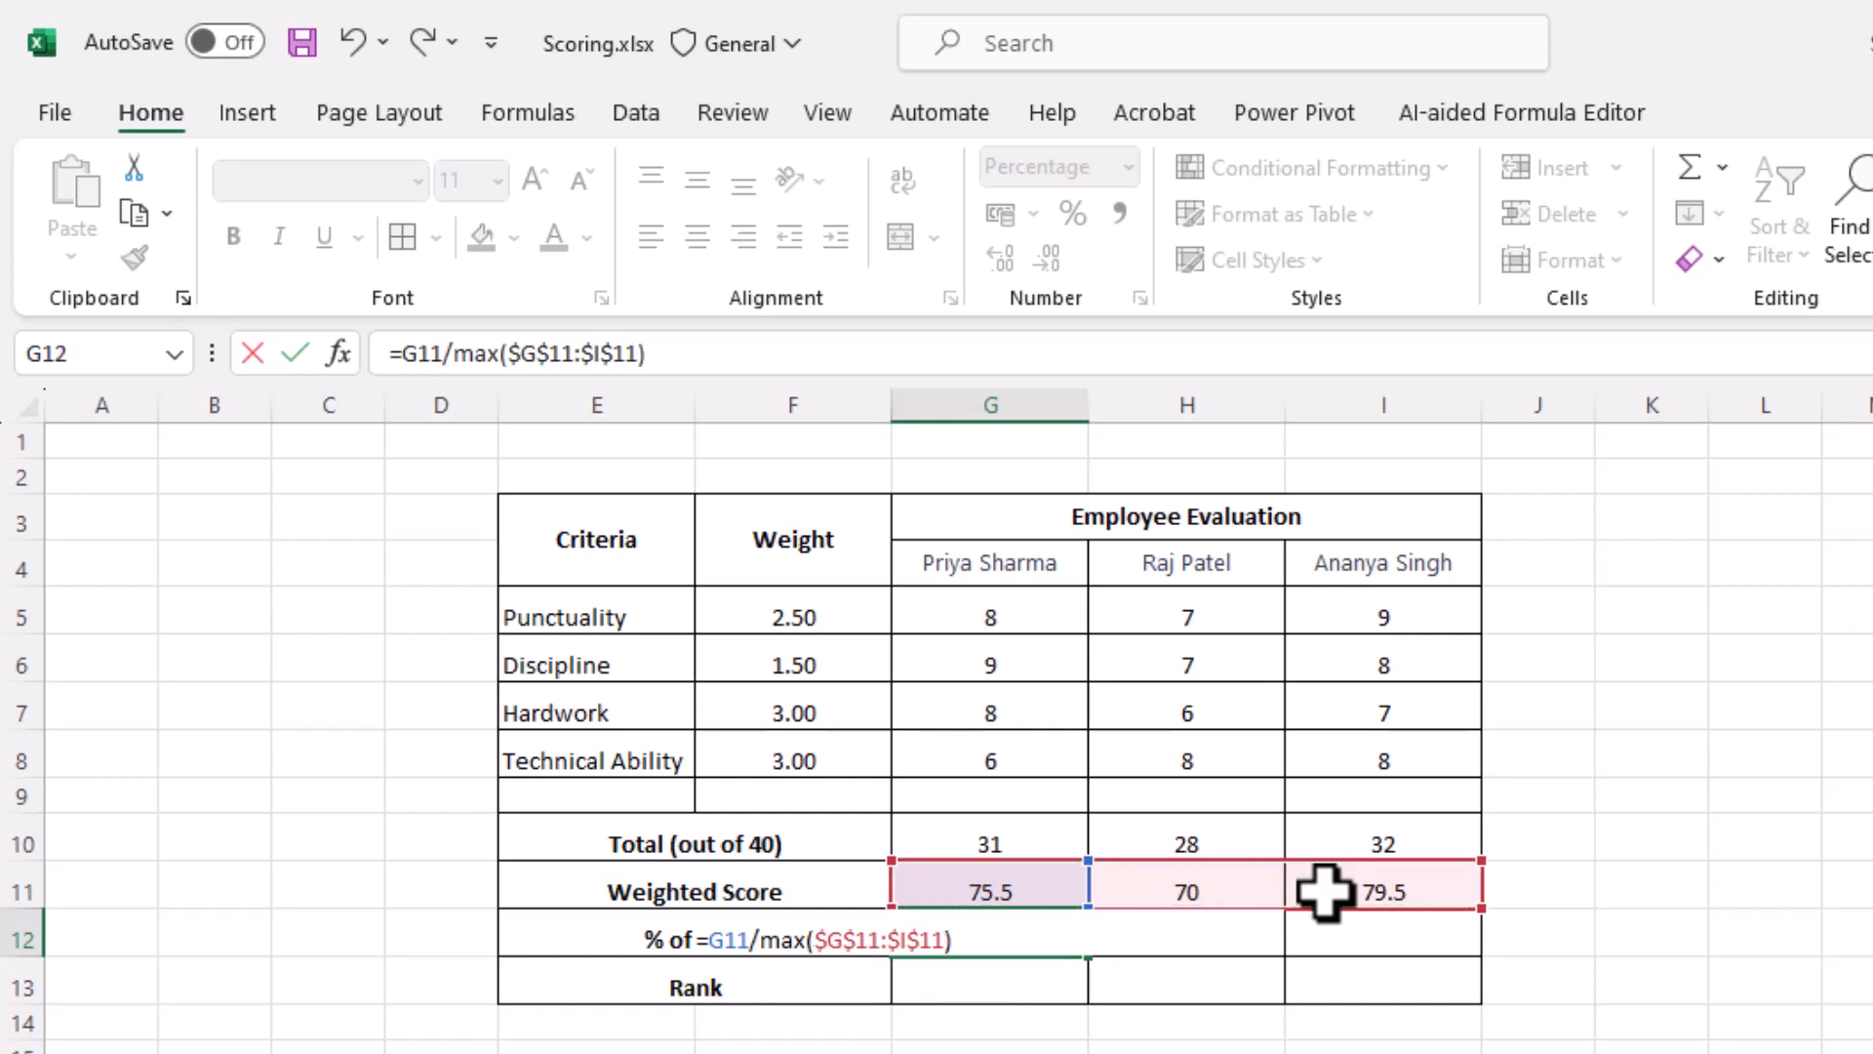
key("Return")
left_click(1008, 934)
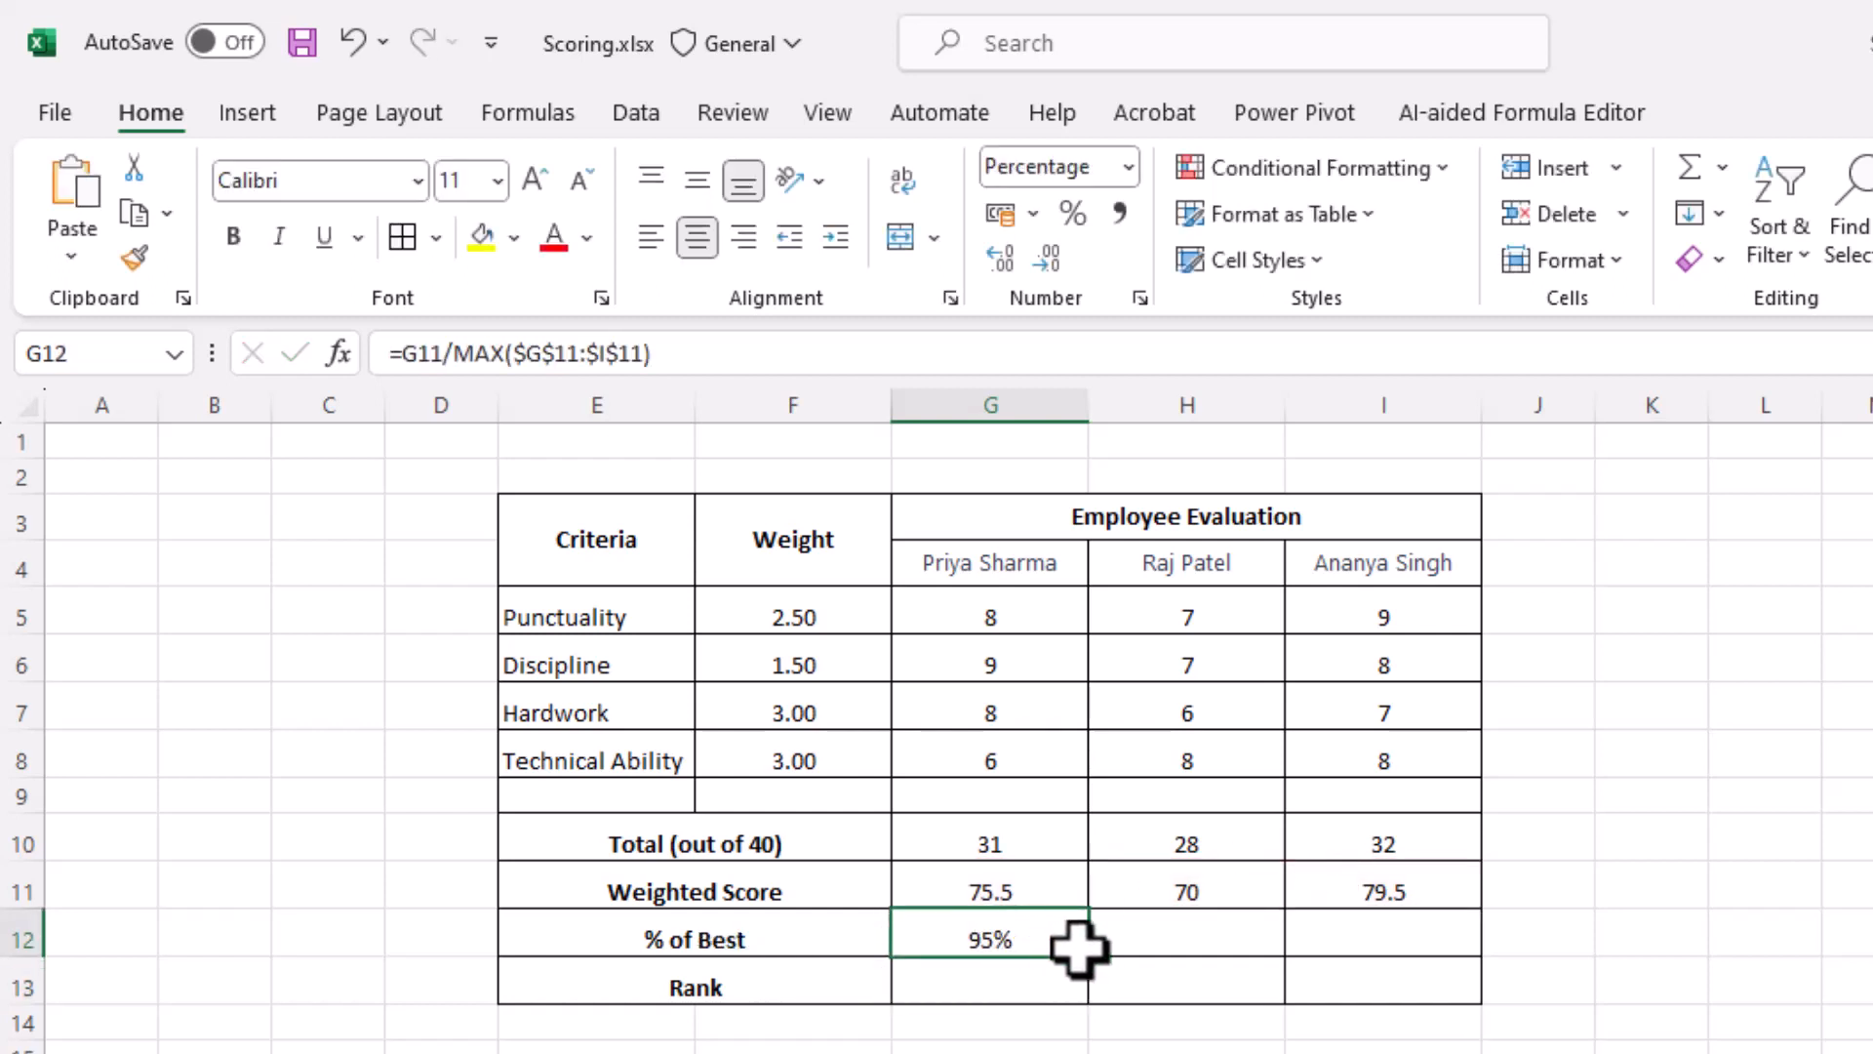
left_click_drag(1092, 957, 1413, 966)
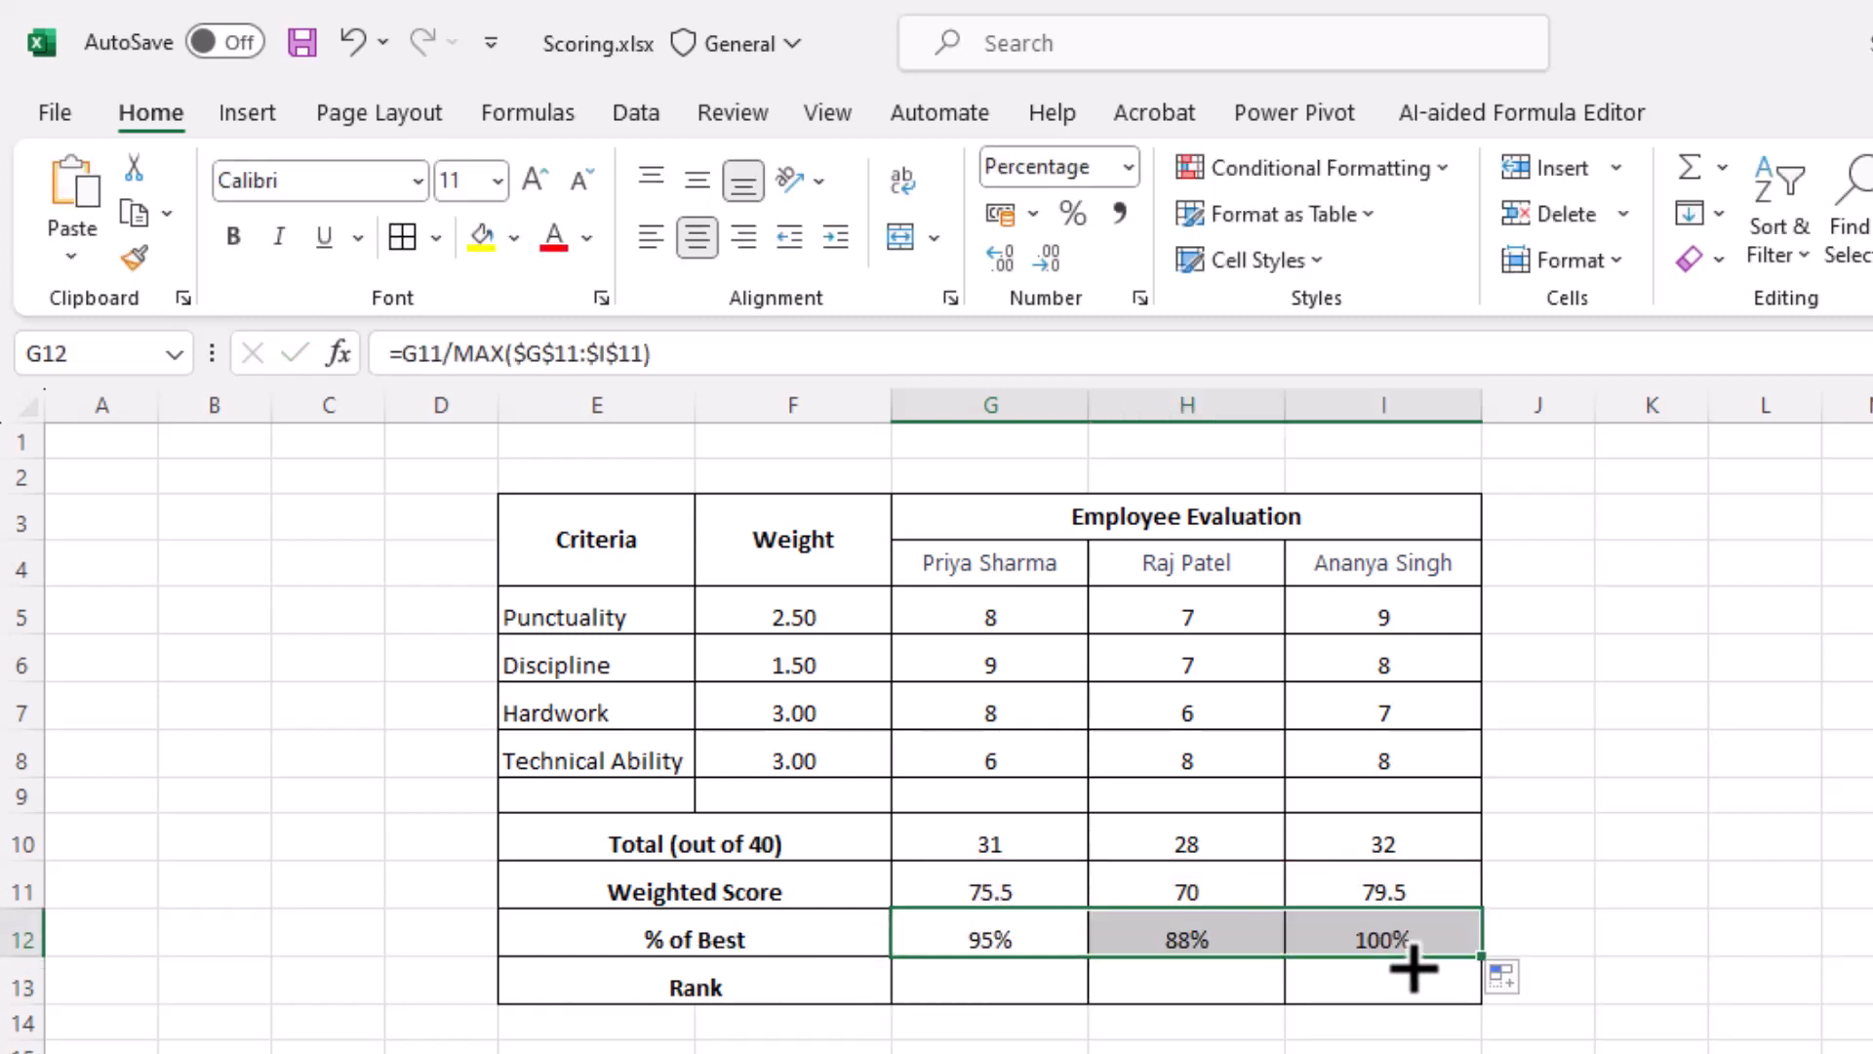
Step: Try ranking the first employee in G13 with =RANK(G12,G12:I12) and clear the cell again
left_click(1007, 975)
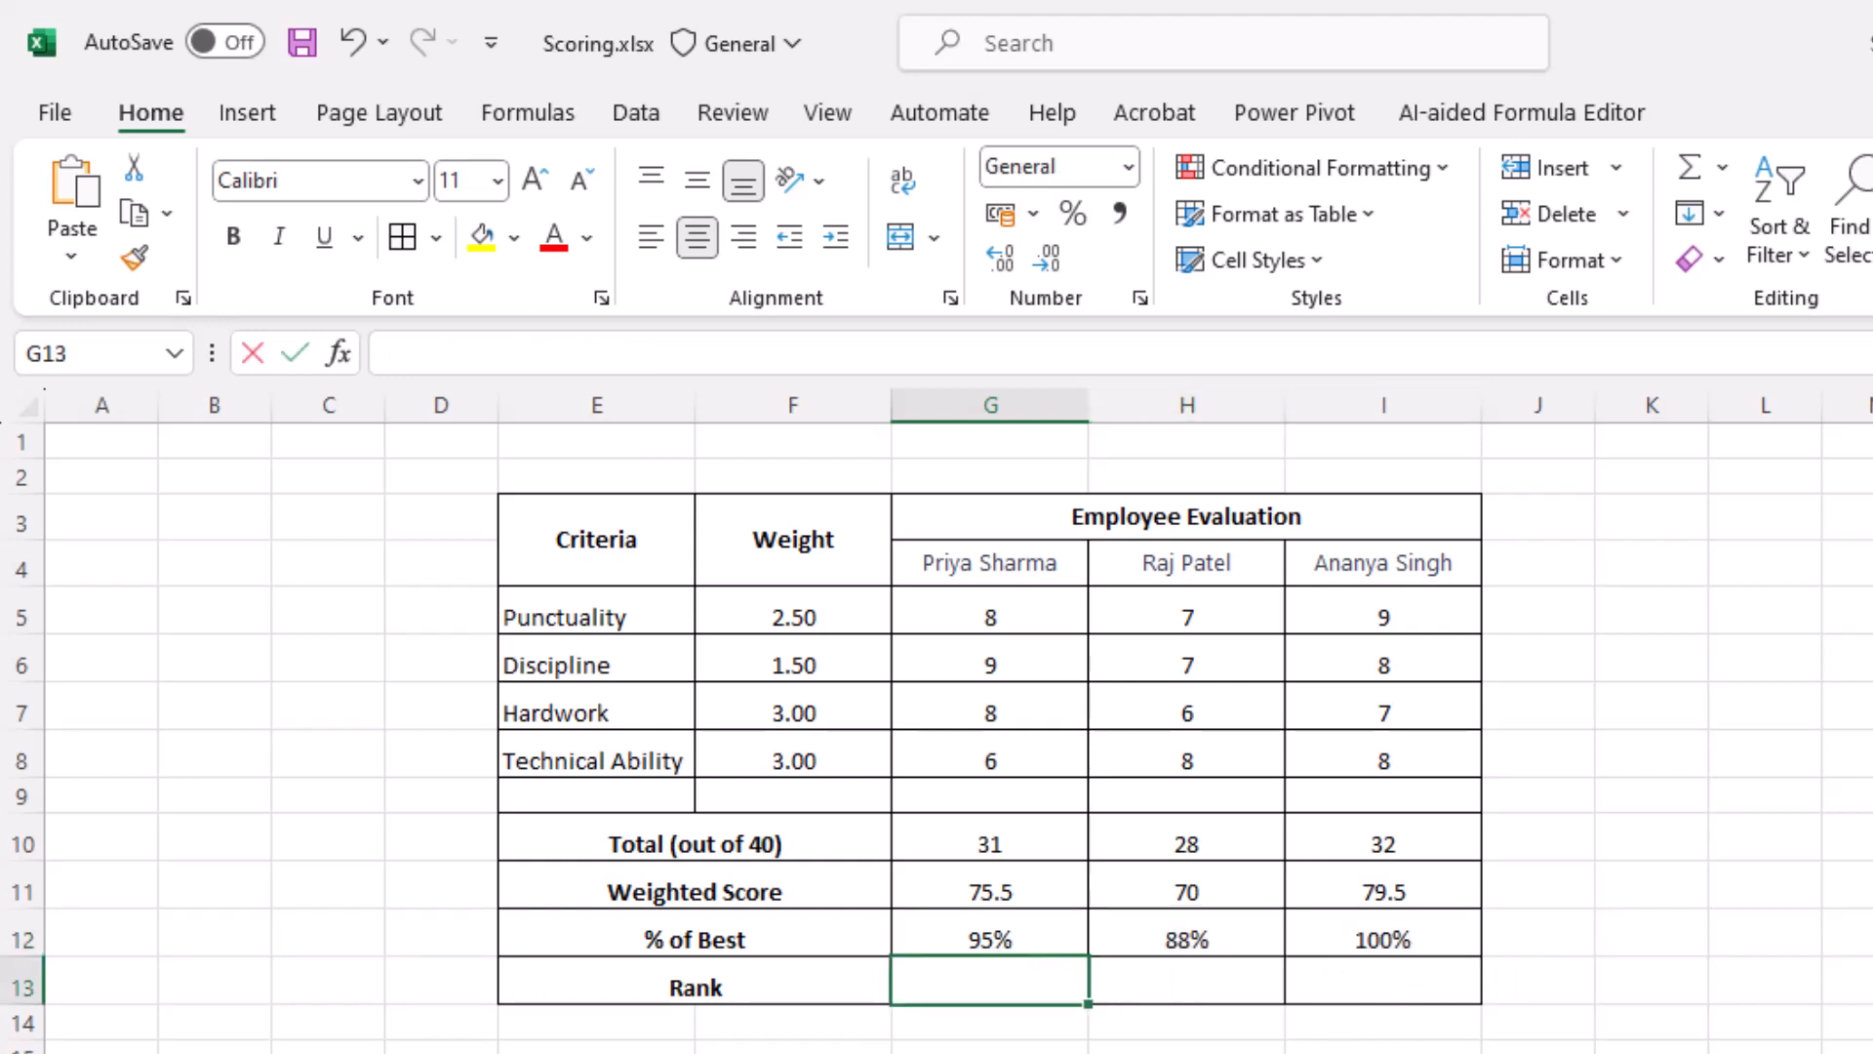
type("=rank")
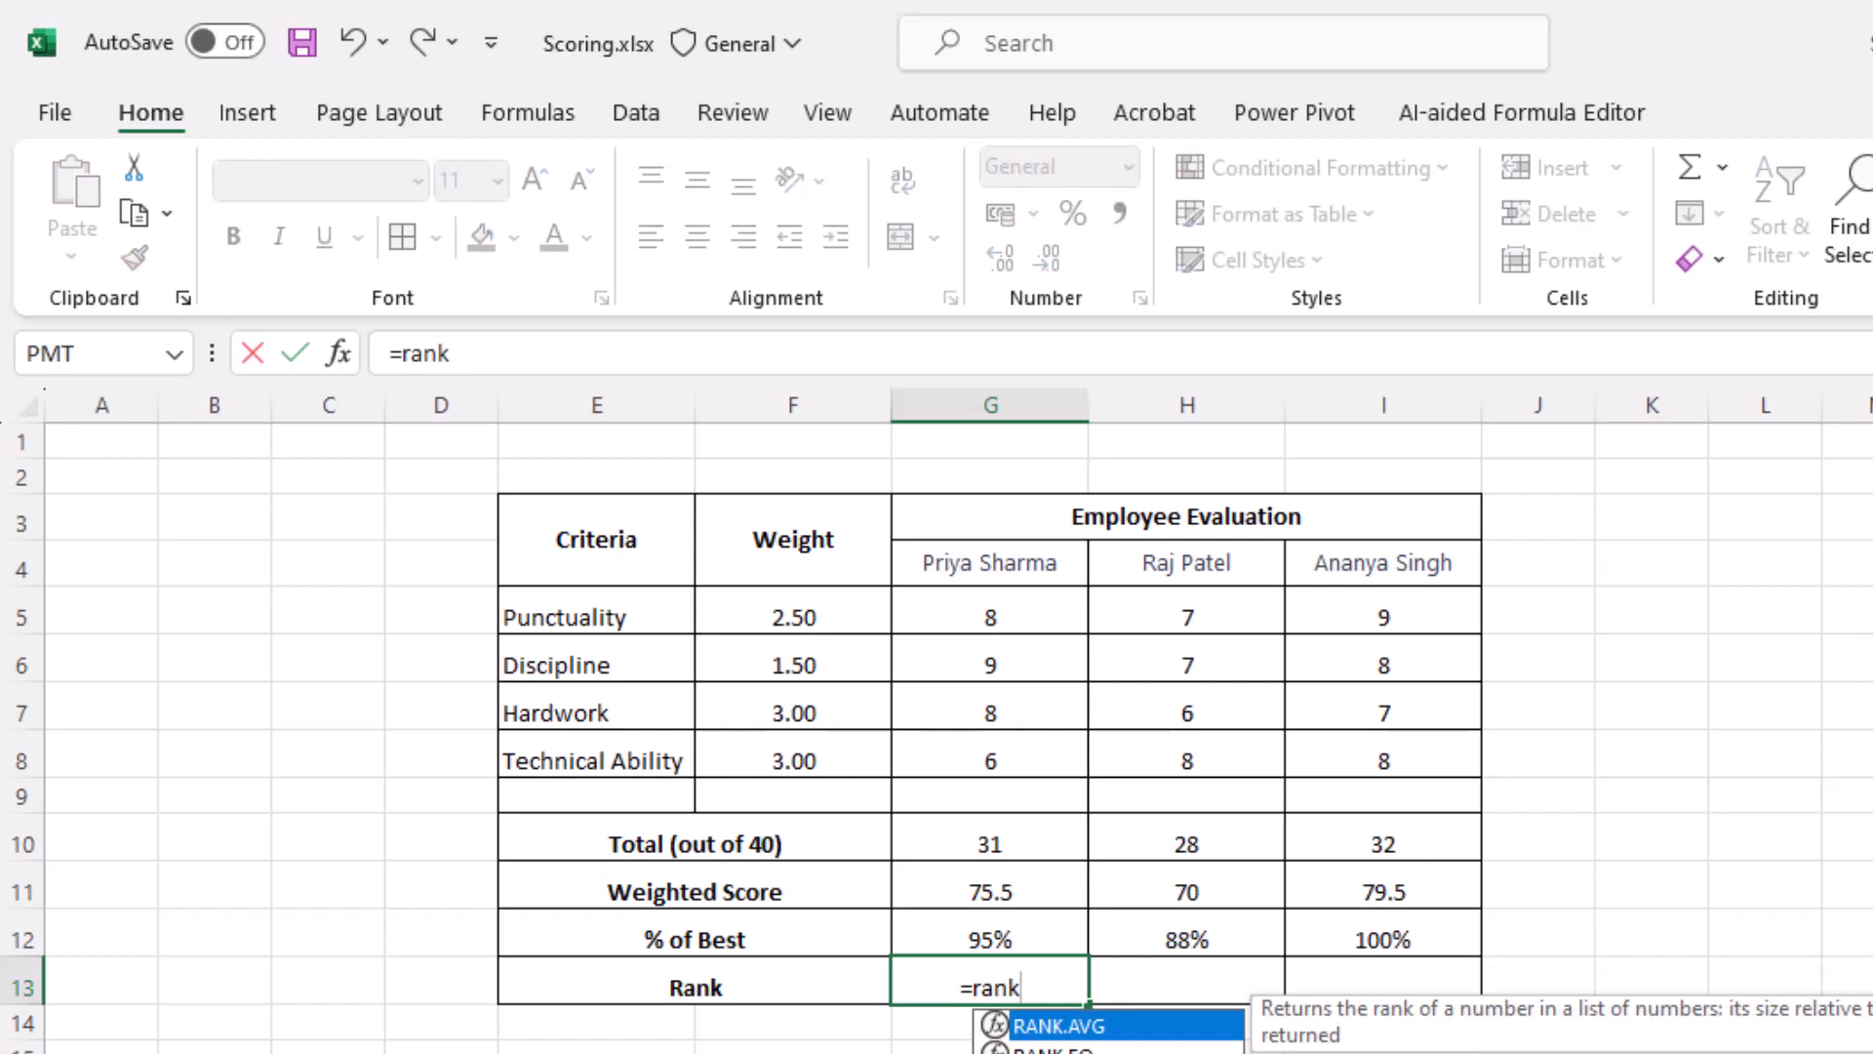
type("(")
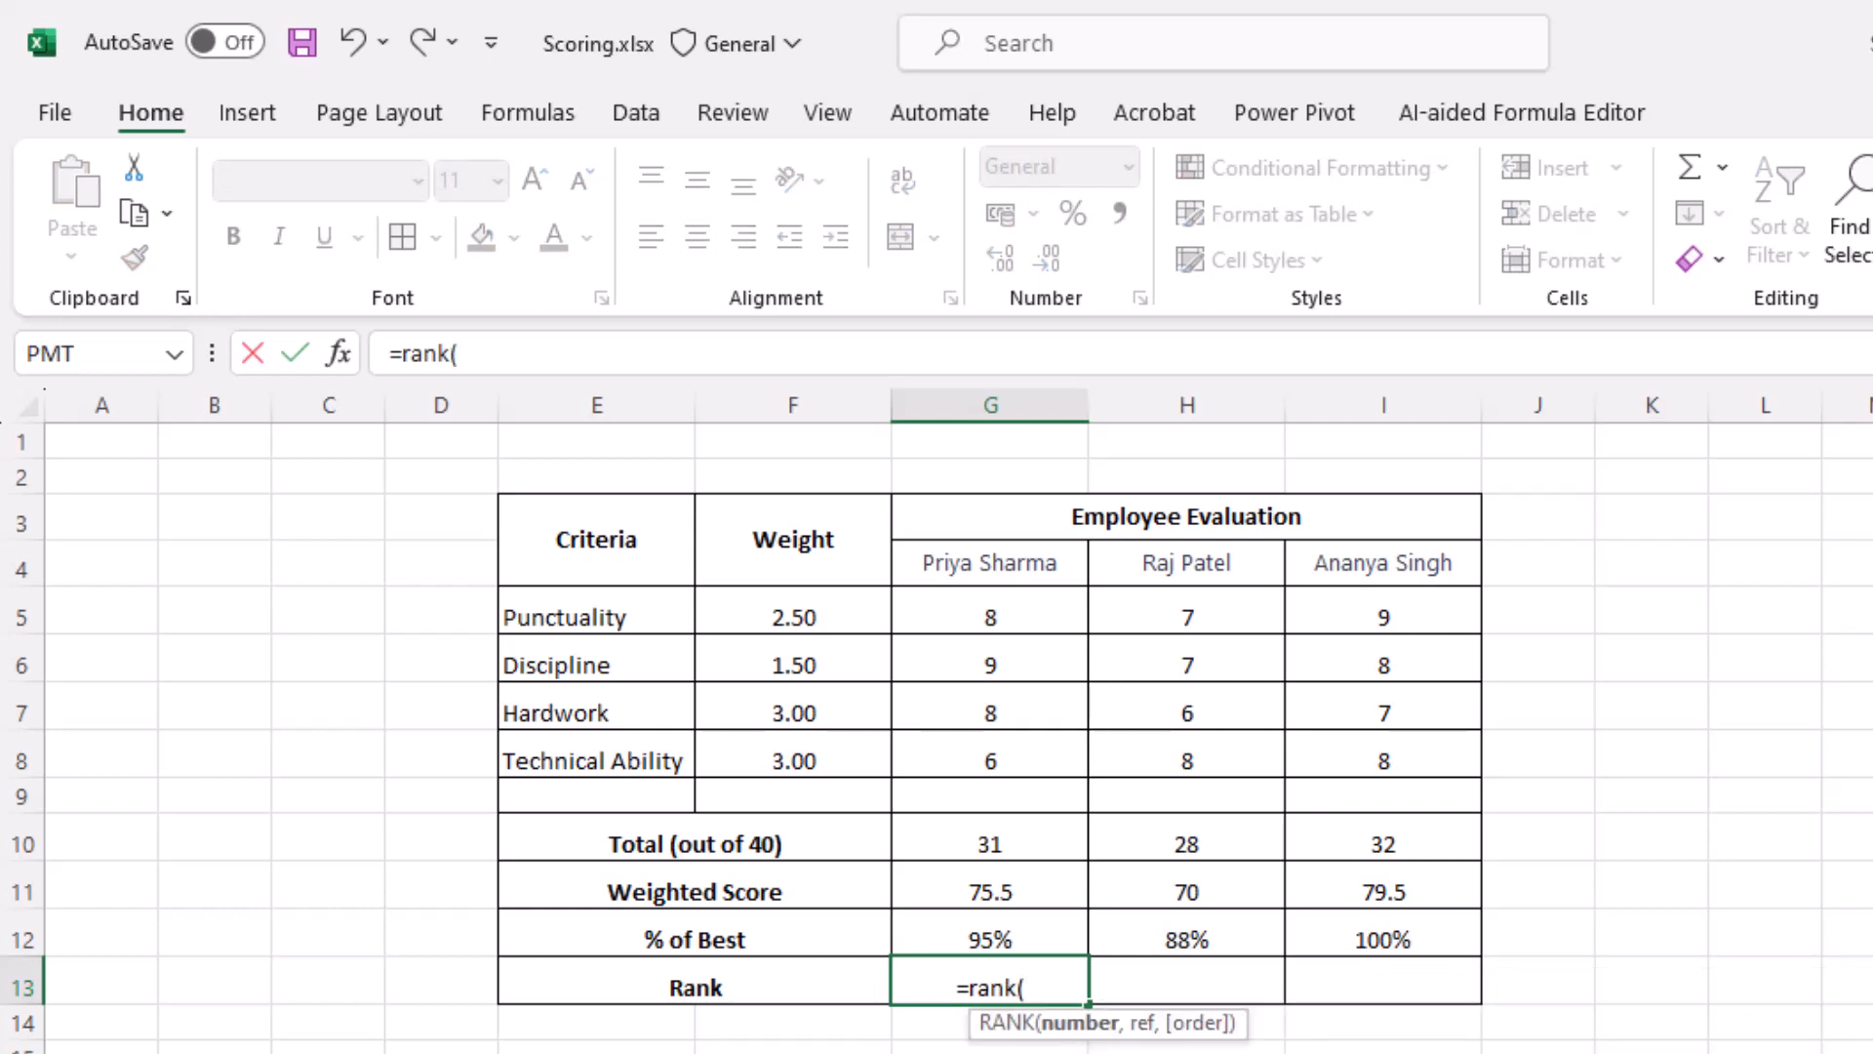
left_click(1014, 939)
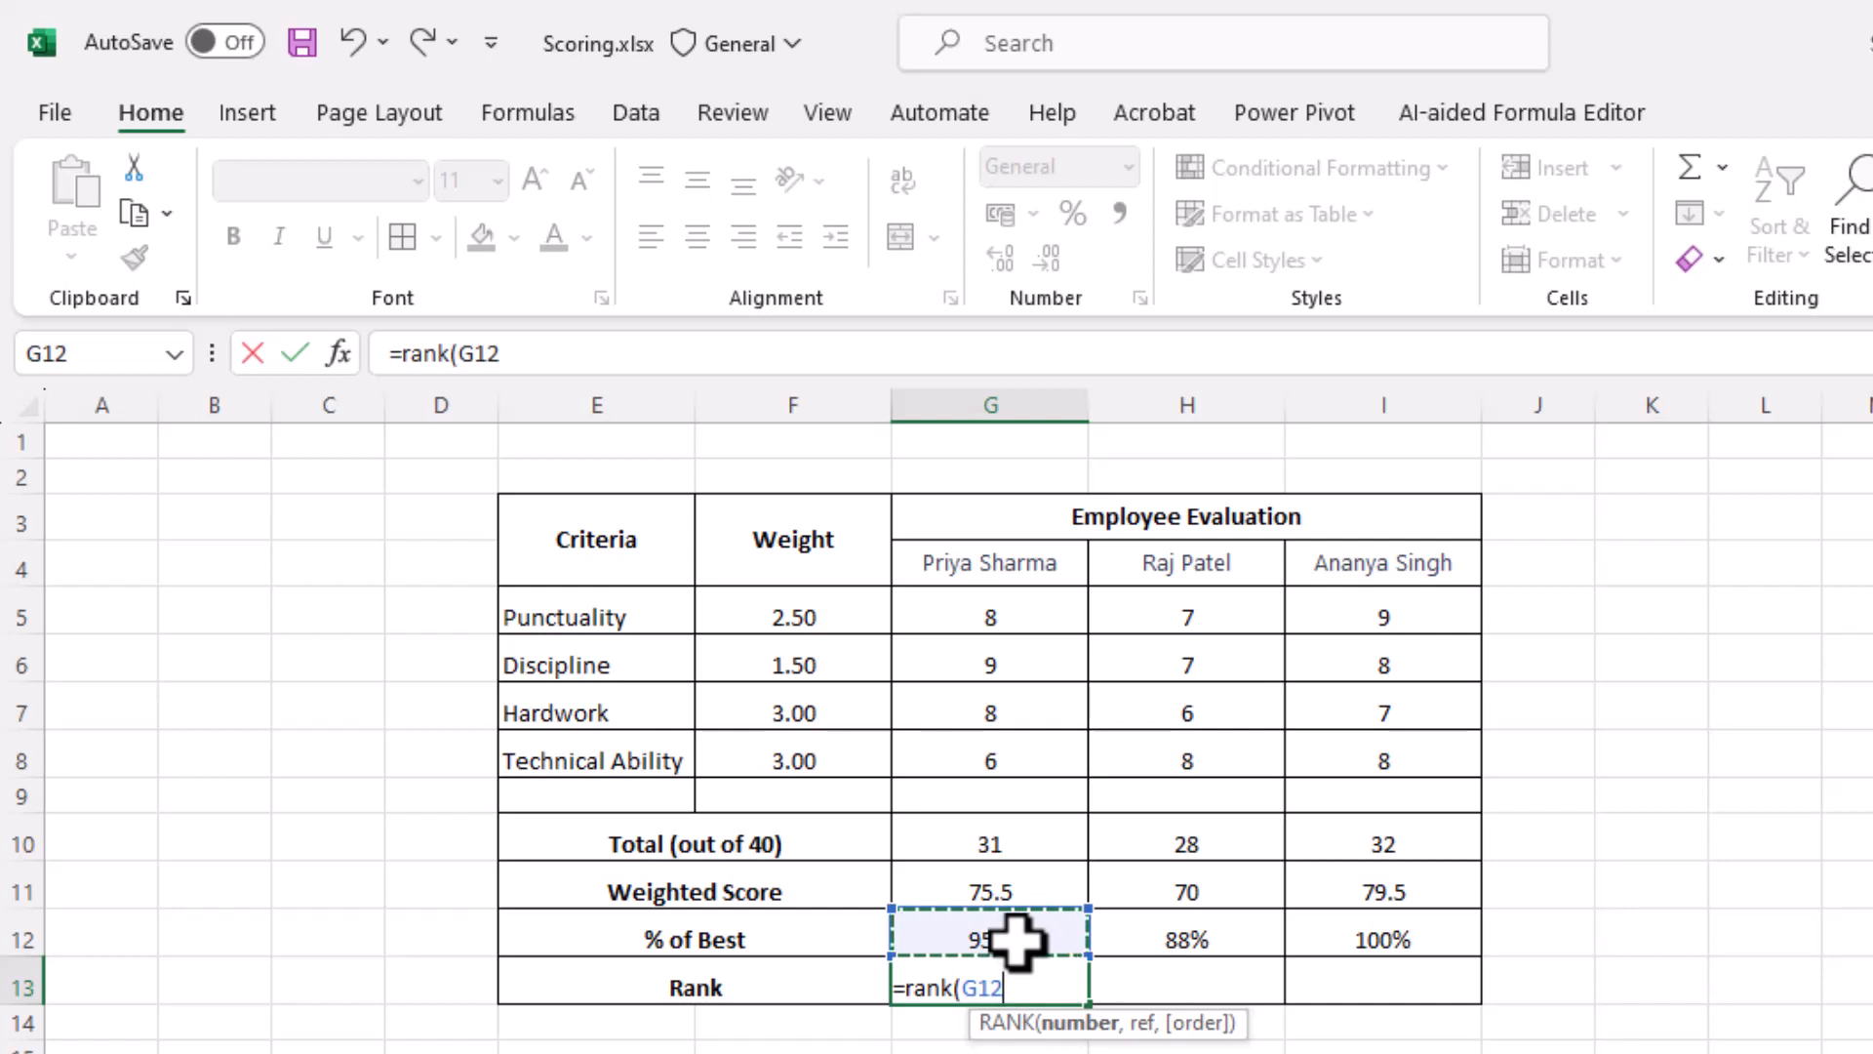
type(",")
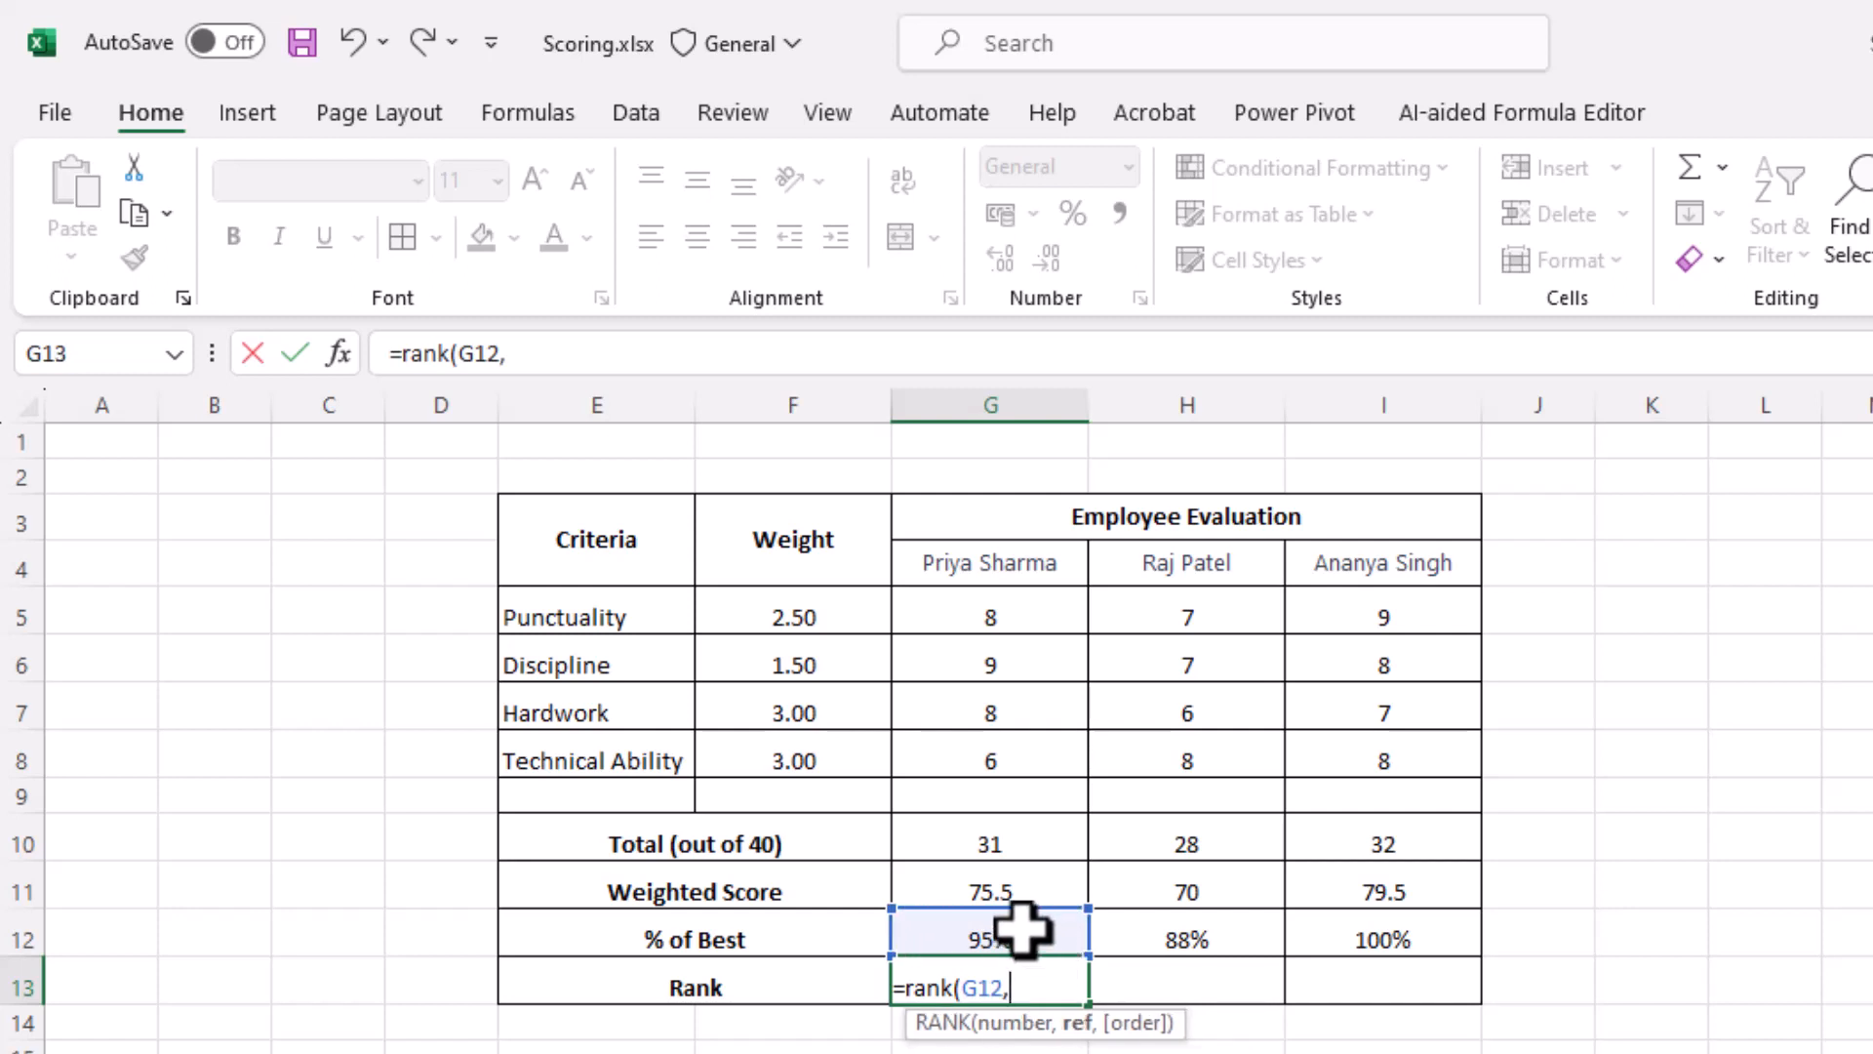
left_click_drag(1027, 931, 1356, 954)
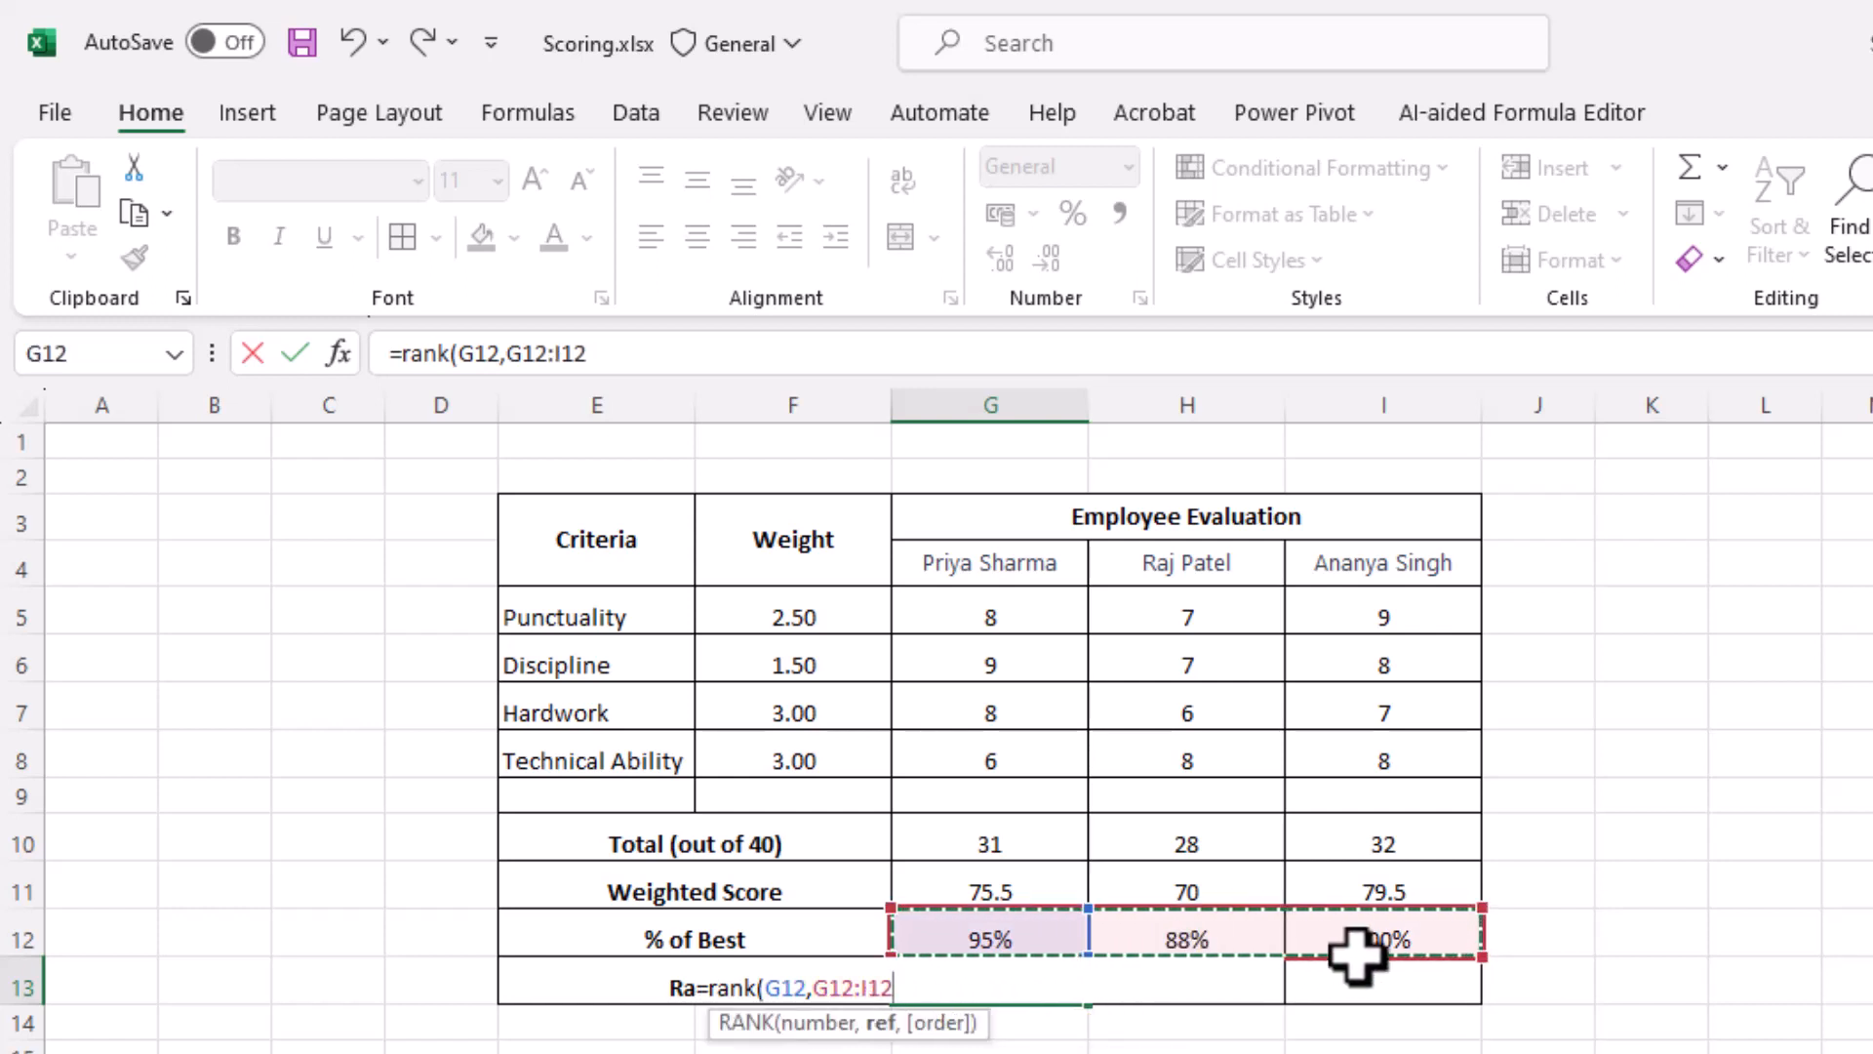
type(")")
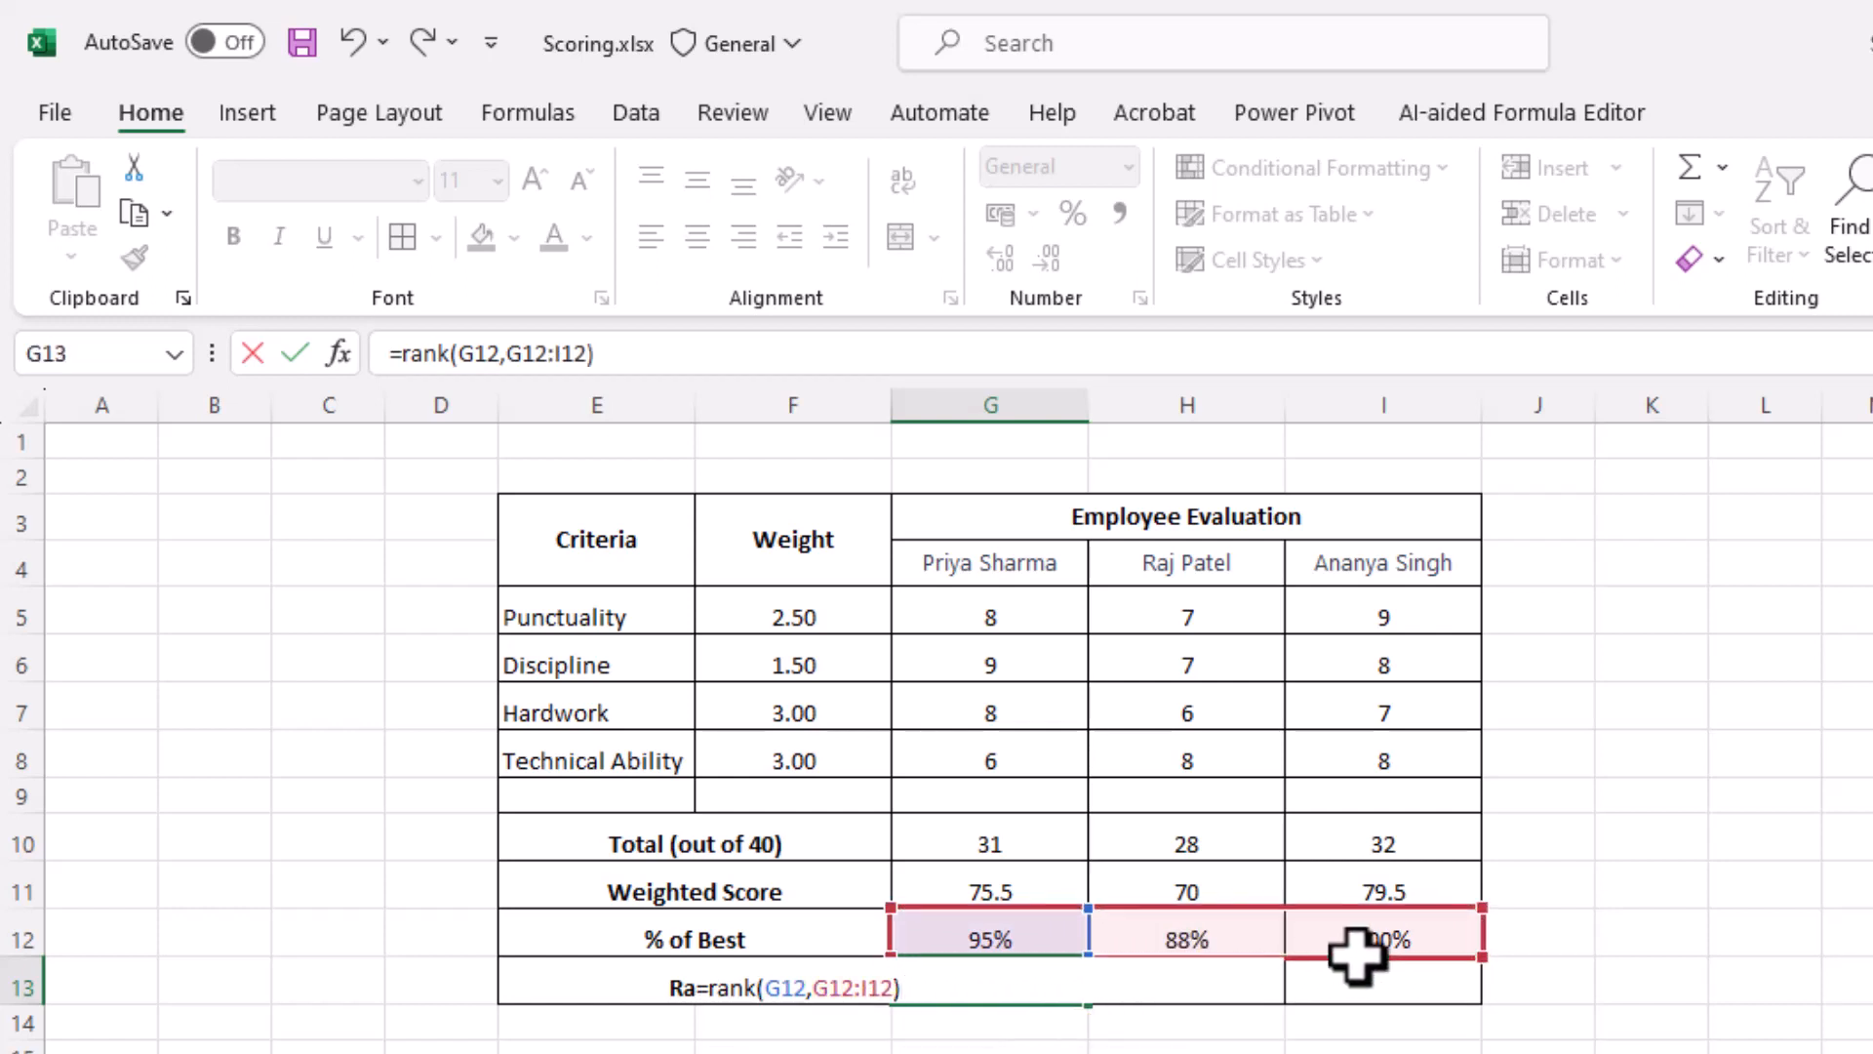
key("Return")
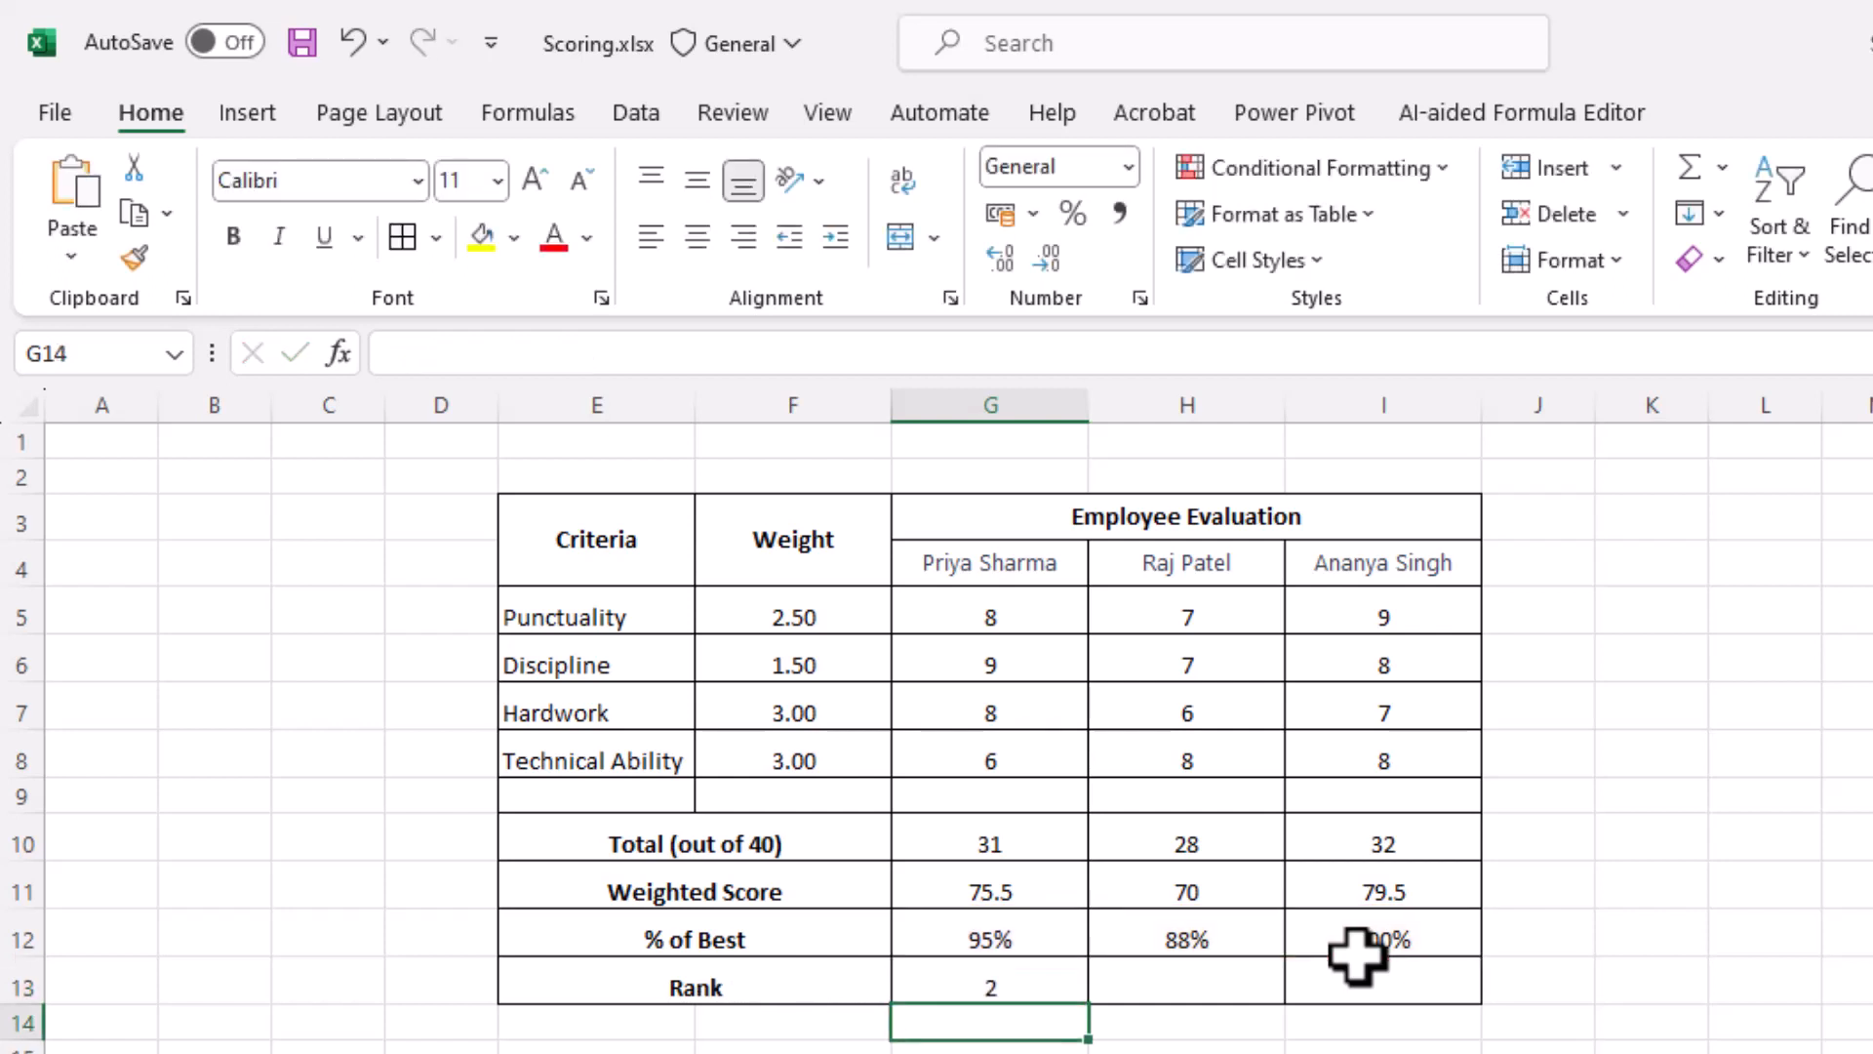
left_click(1020, 980)
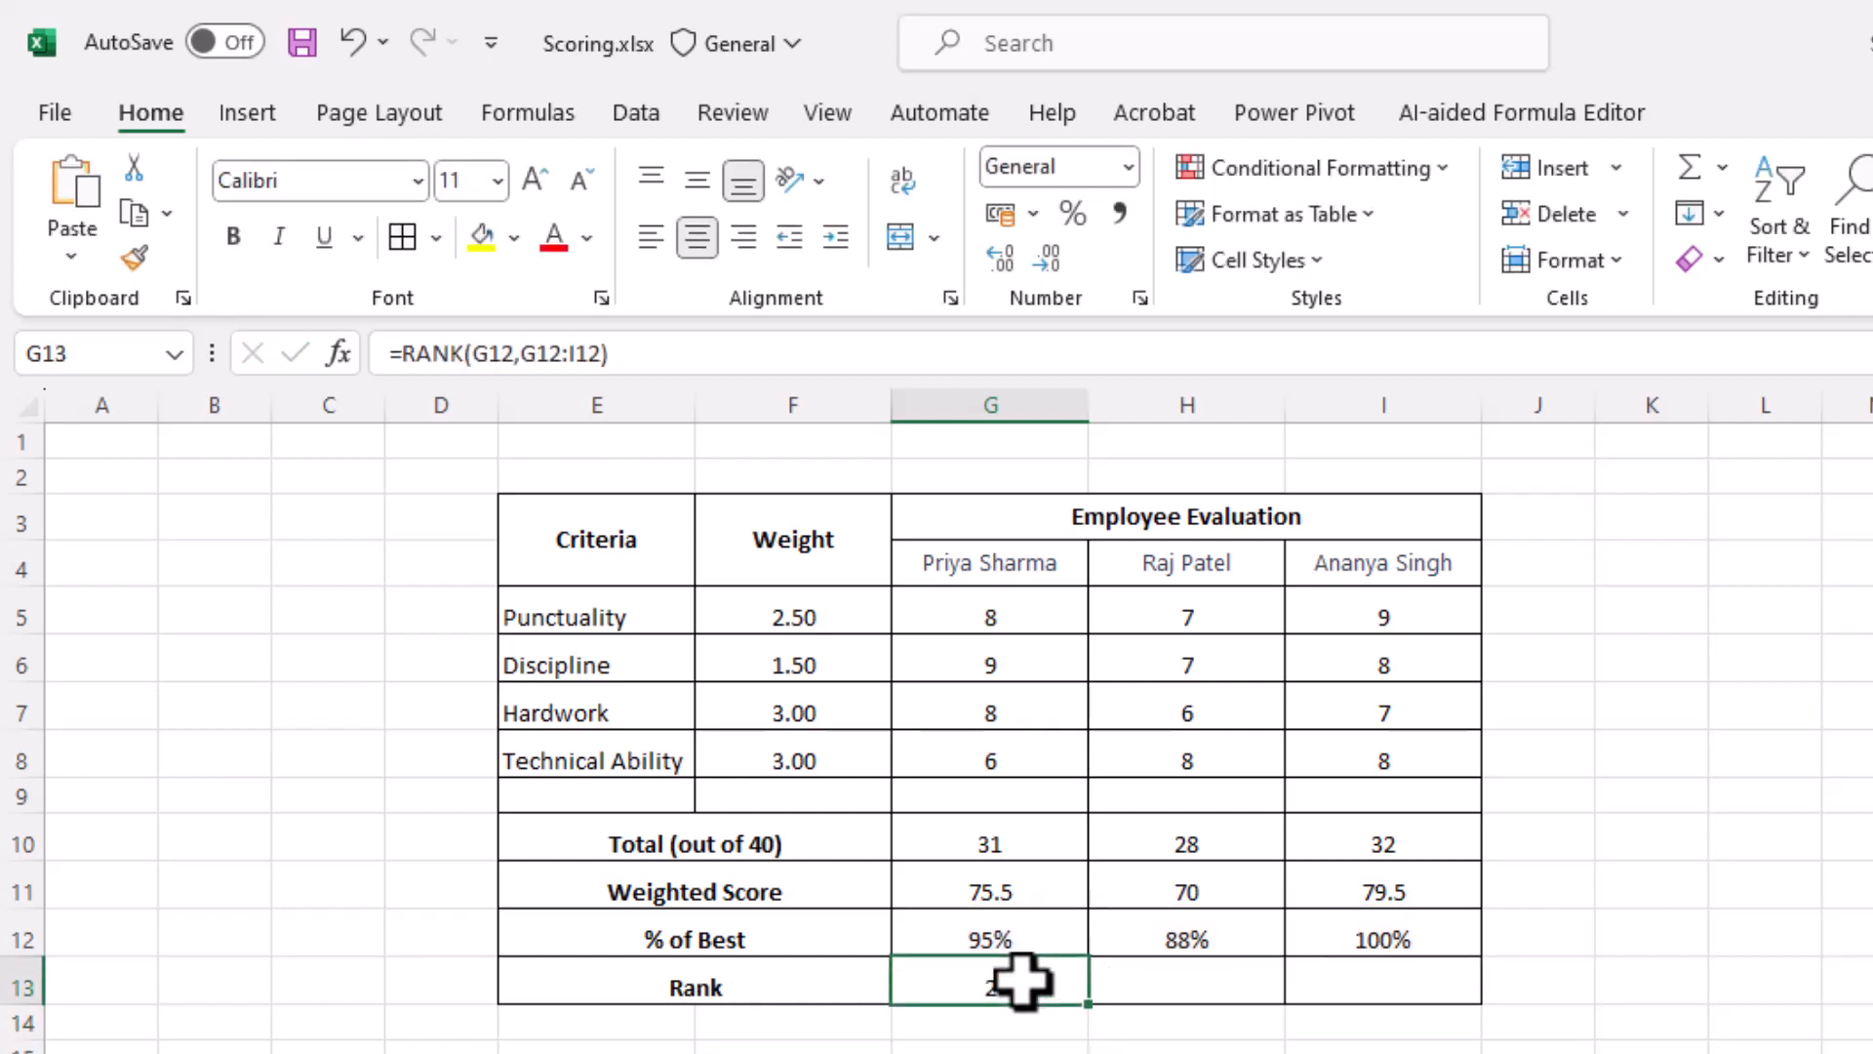
key("Delete")
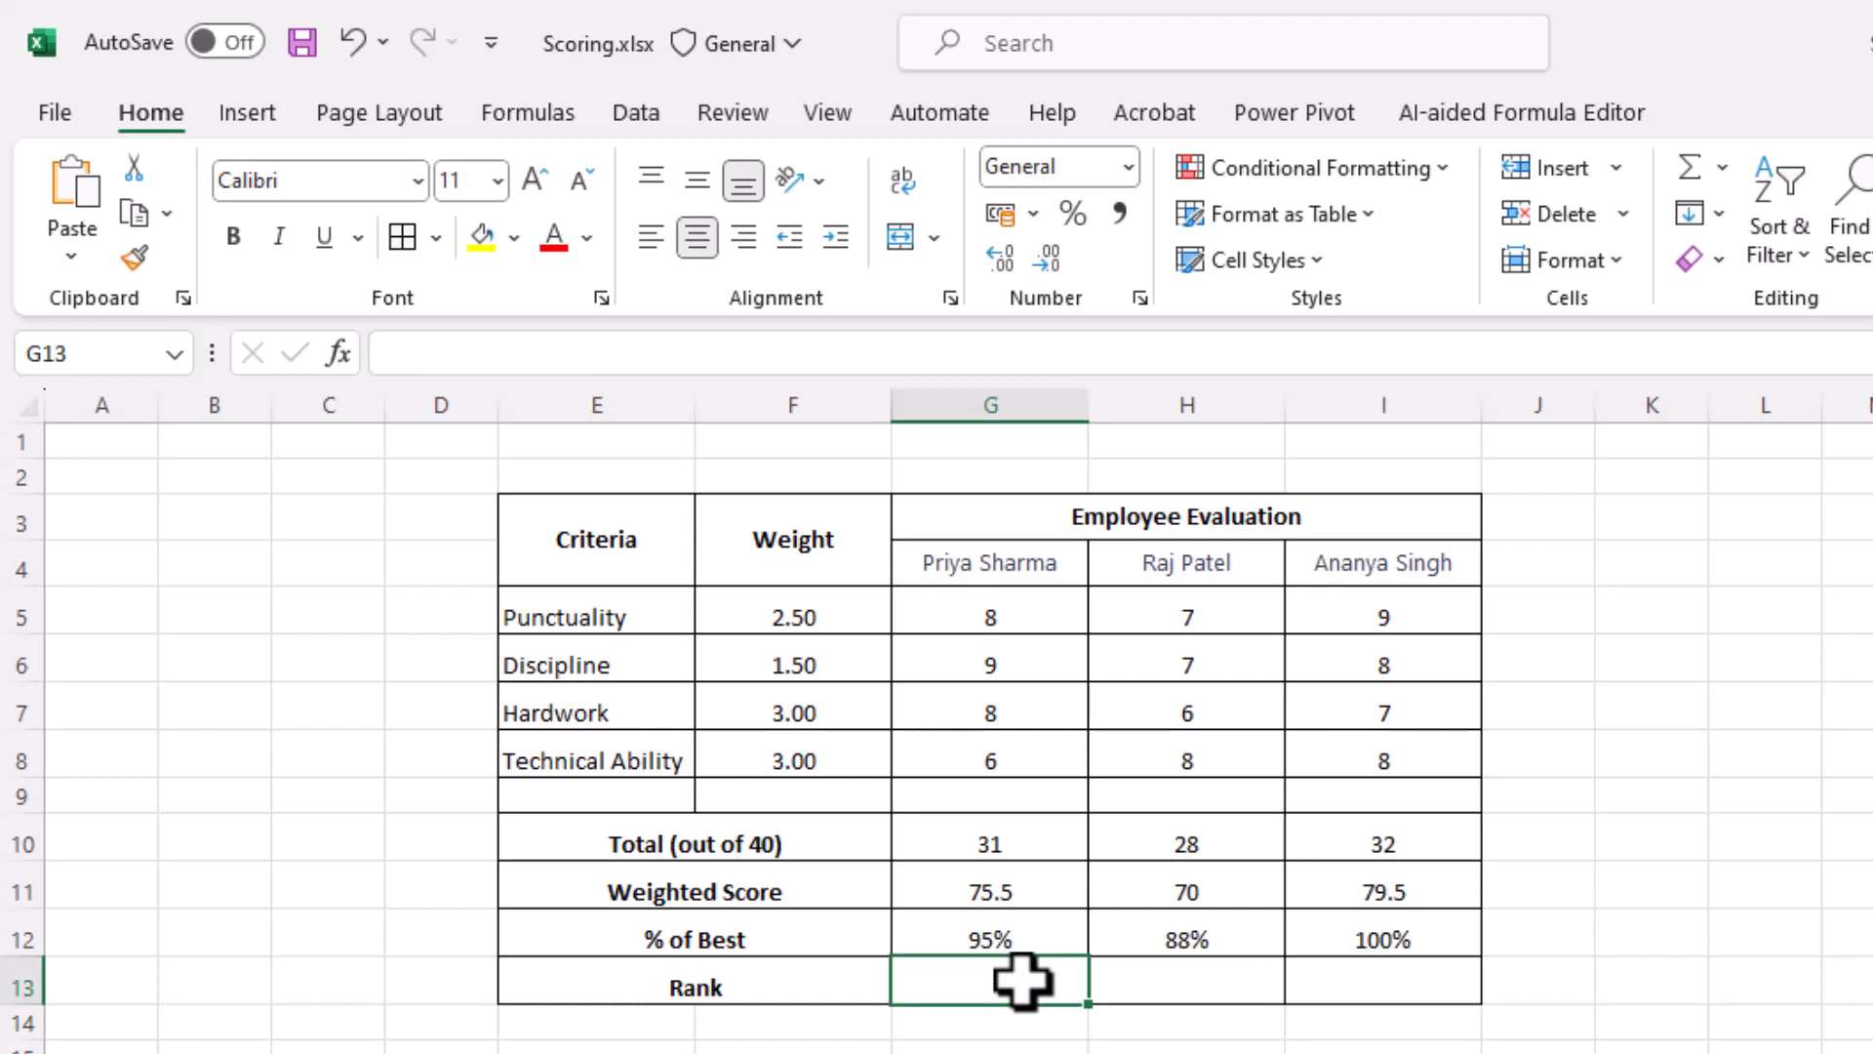
Step: Calculate the first employee's rank in G13 with =RANK(G12,$G$12:$I$12) and fill the formula across to I13
type("=ra")
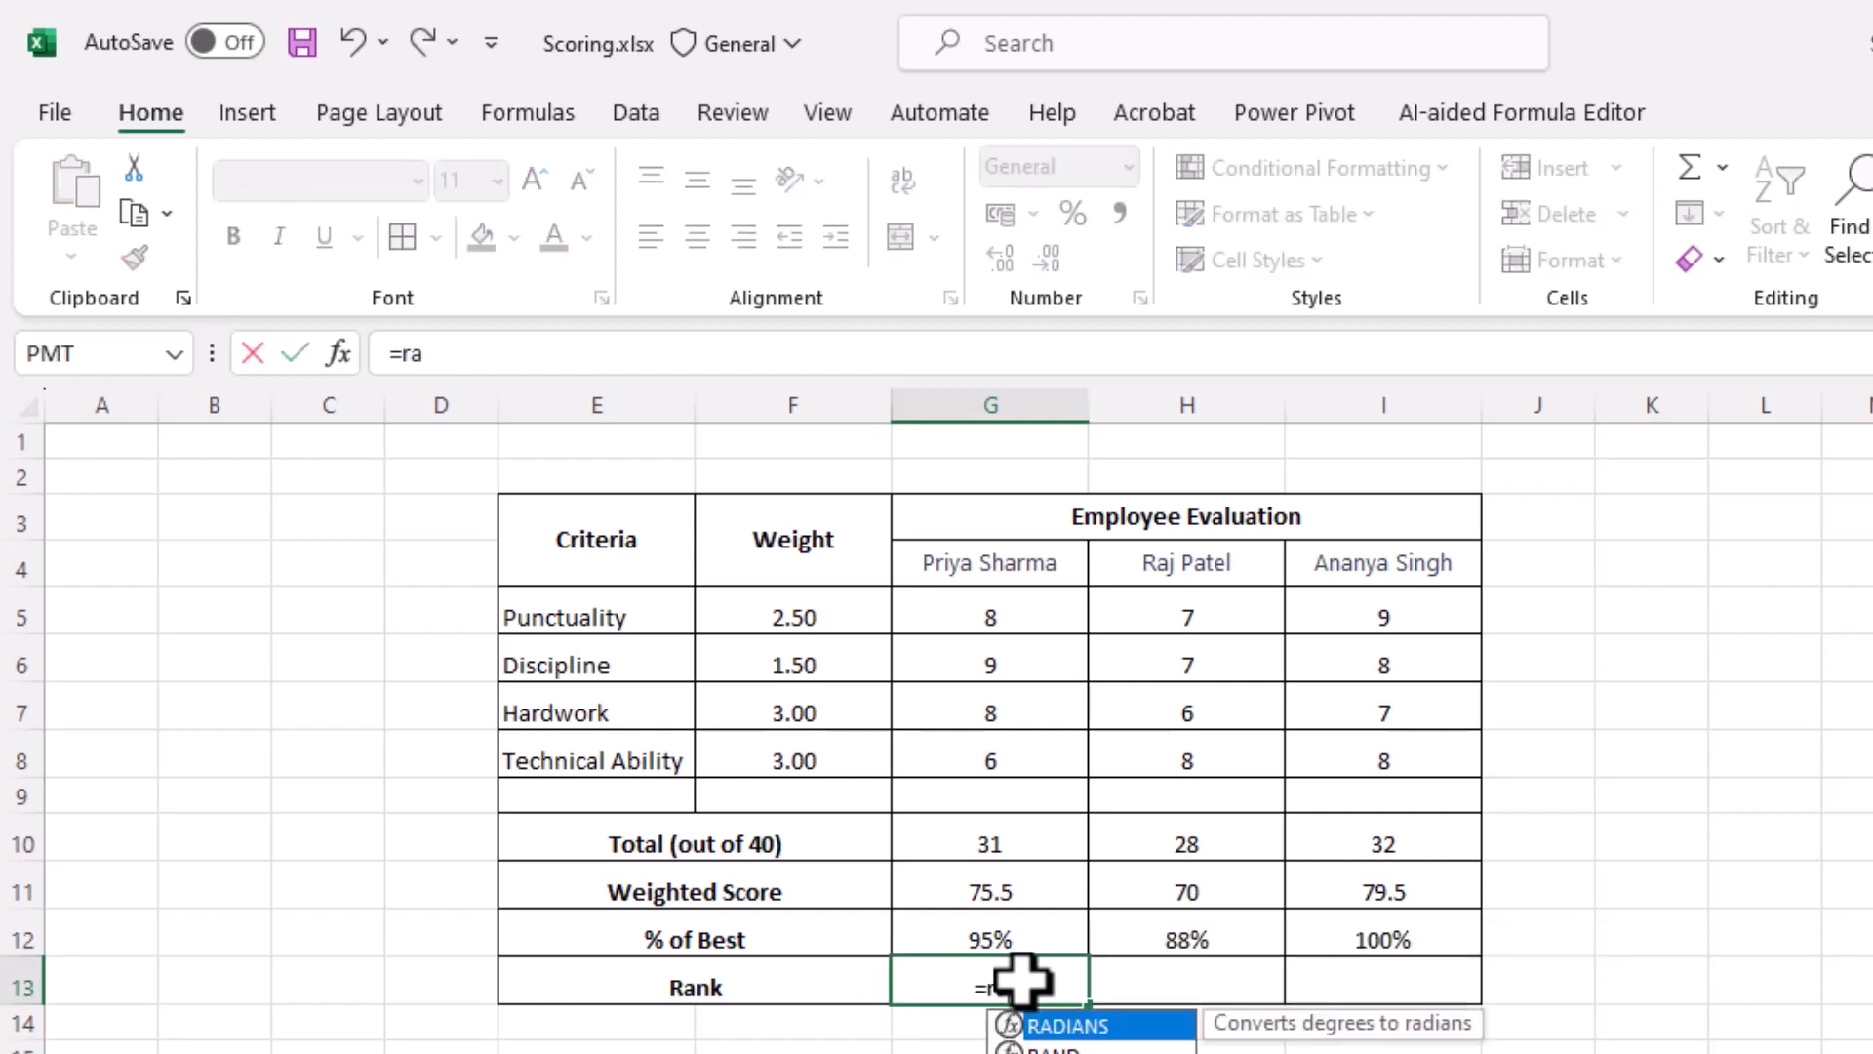
type("nk(")
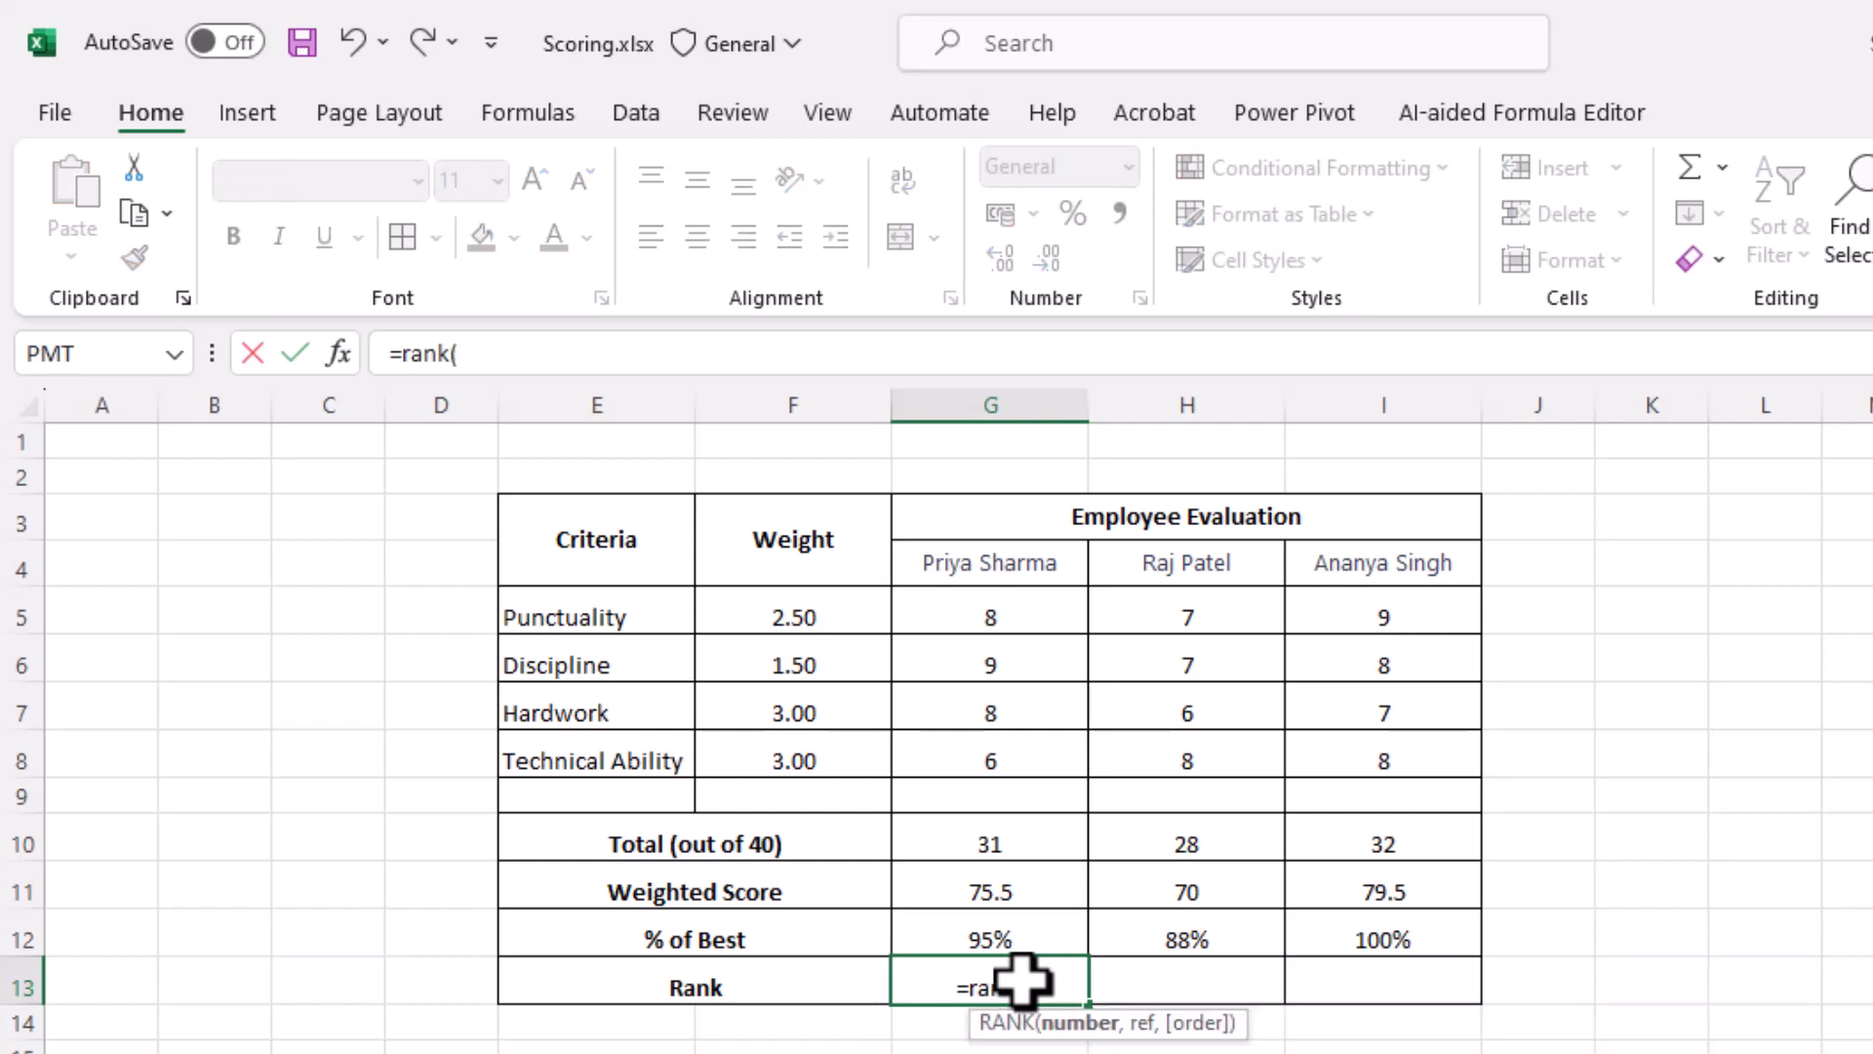
left_click(1026, 932)
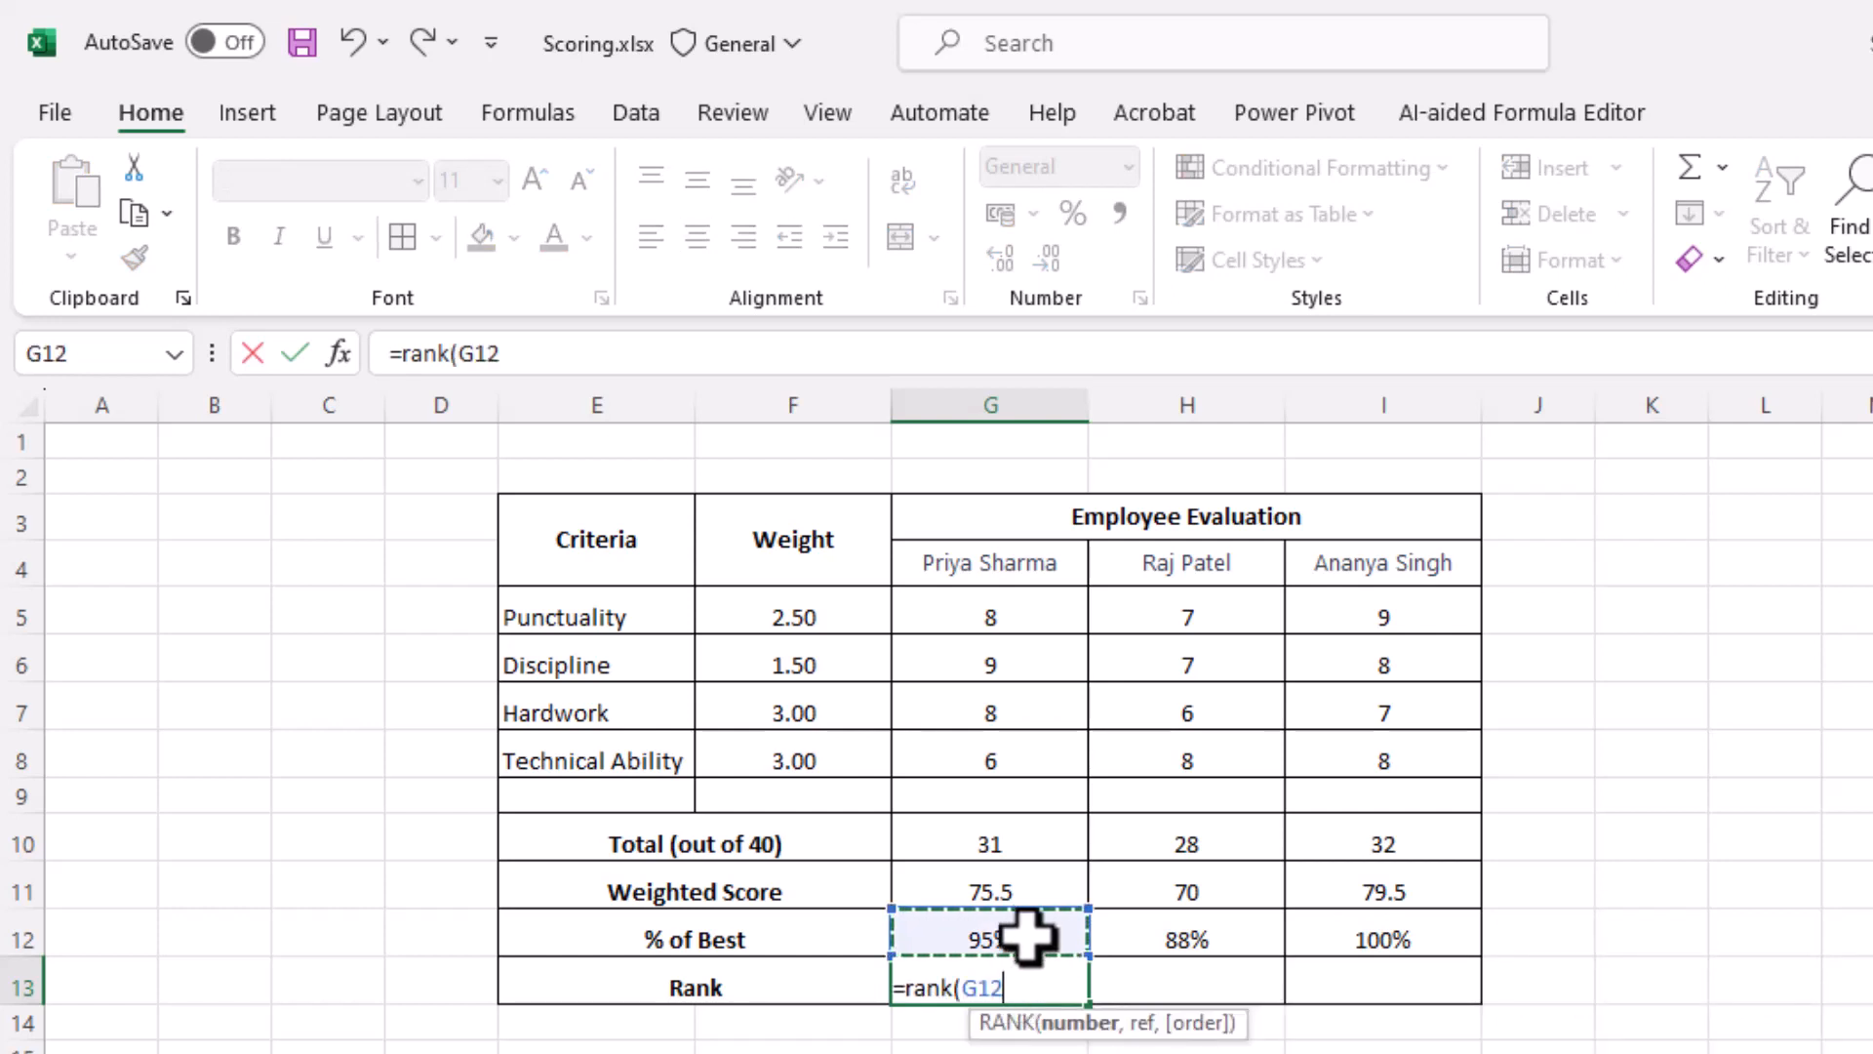
type(",")
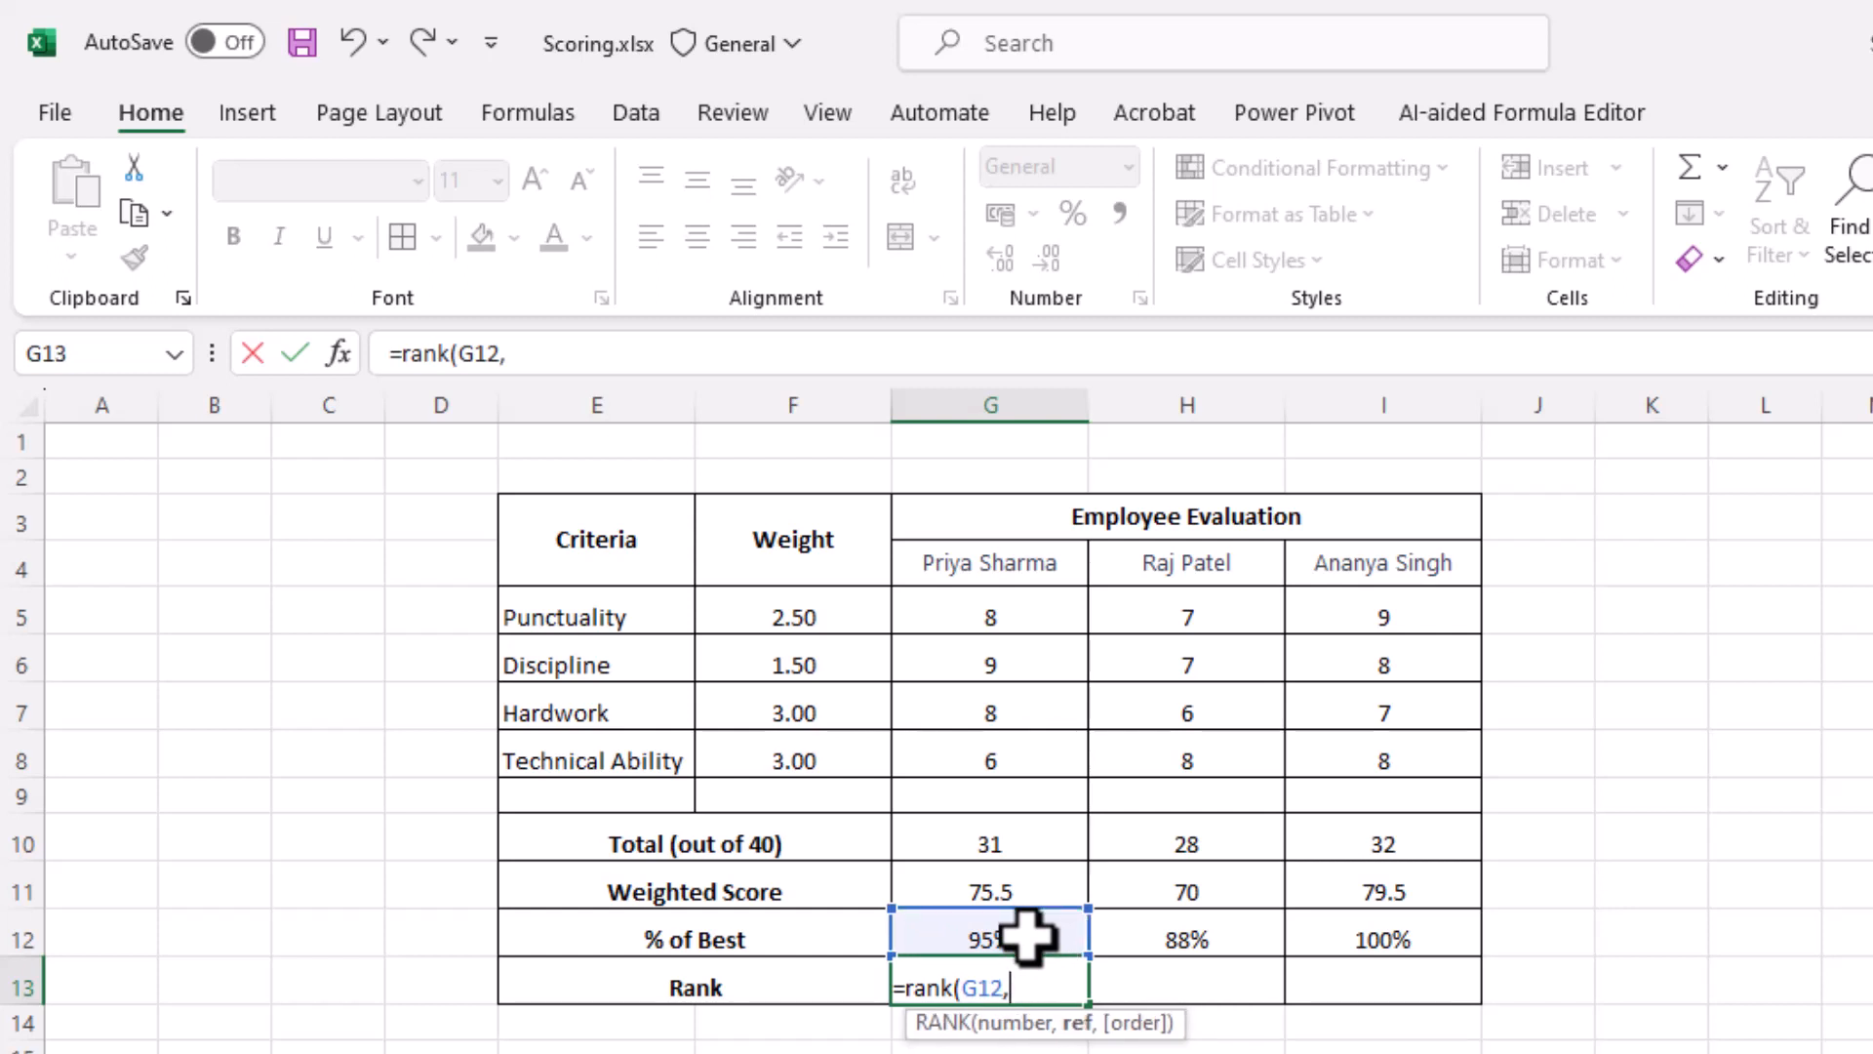
left_click_drag(986, 932, 1328, 945)
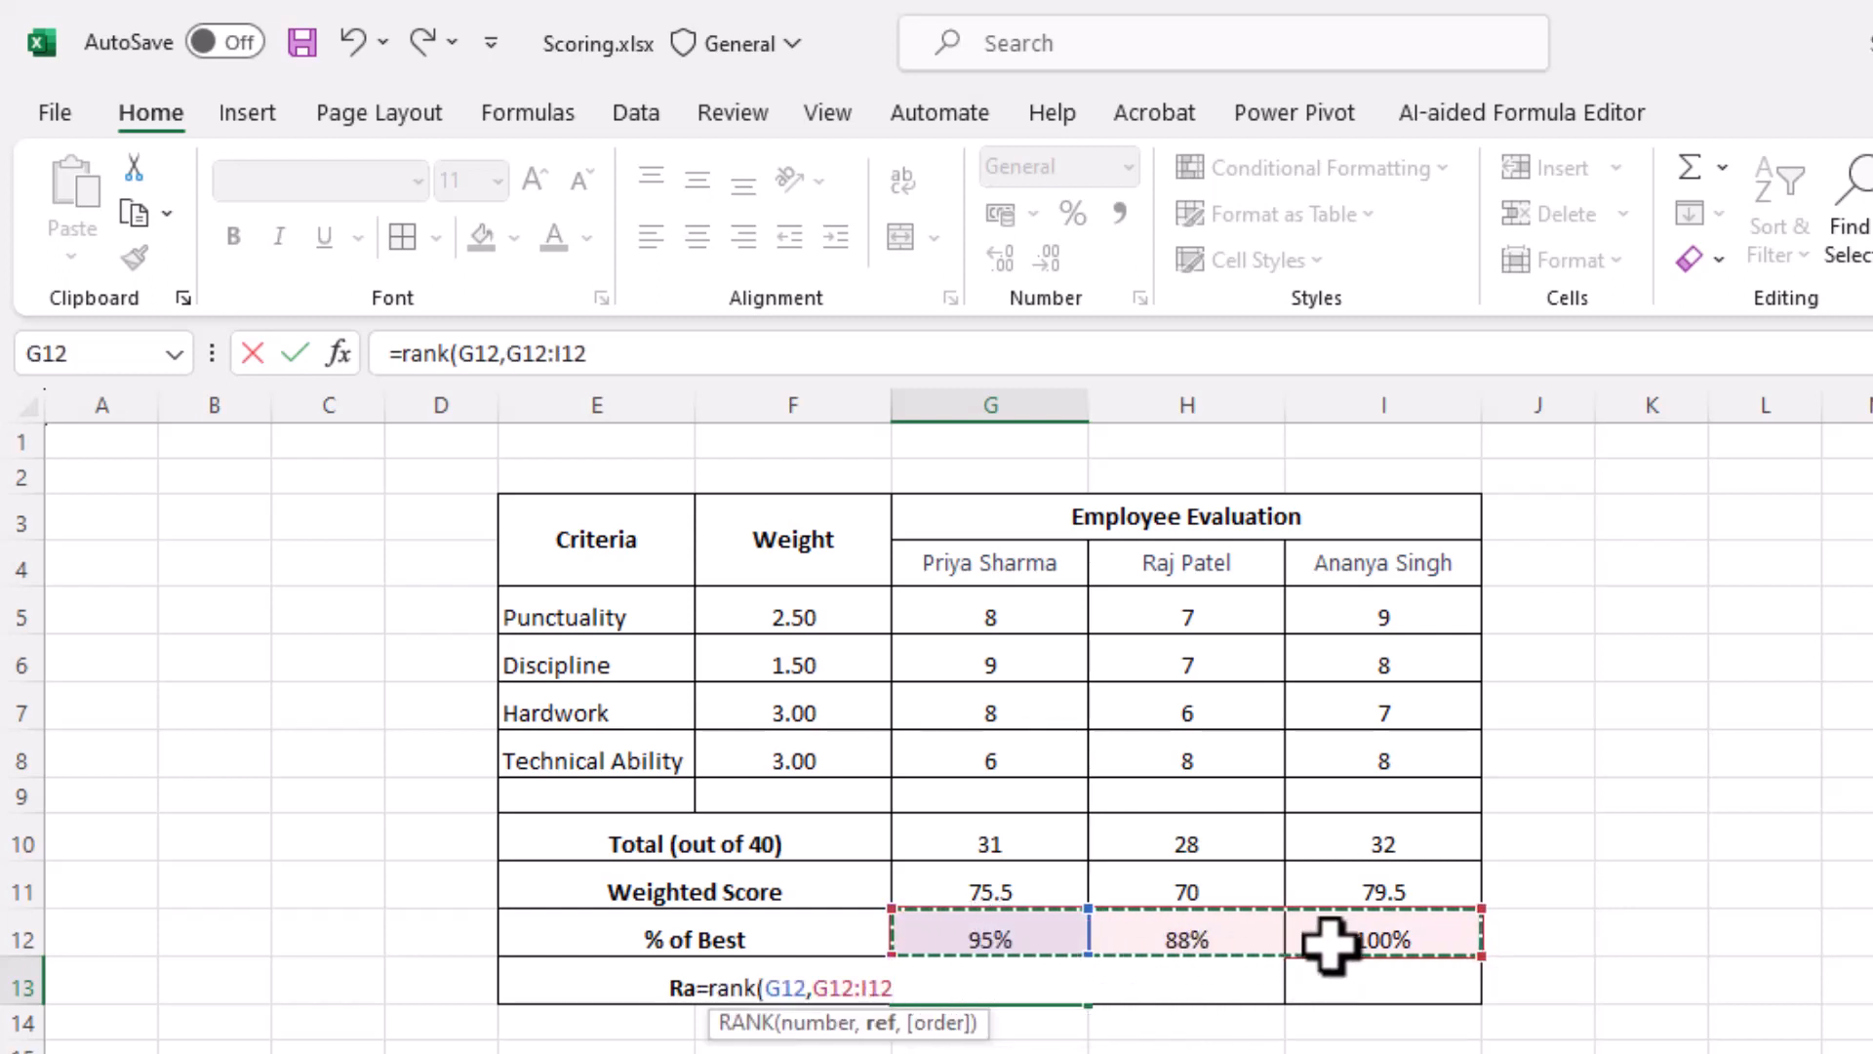
key("F4")
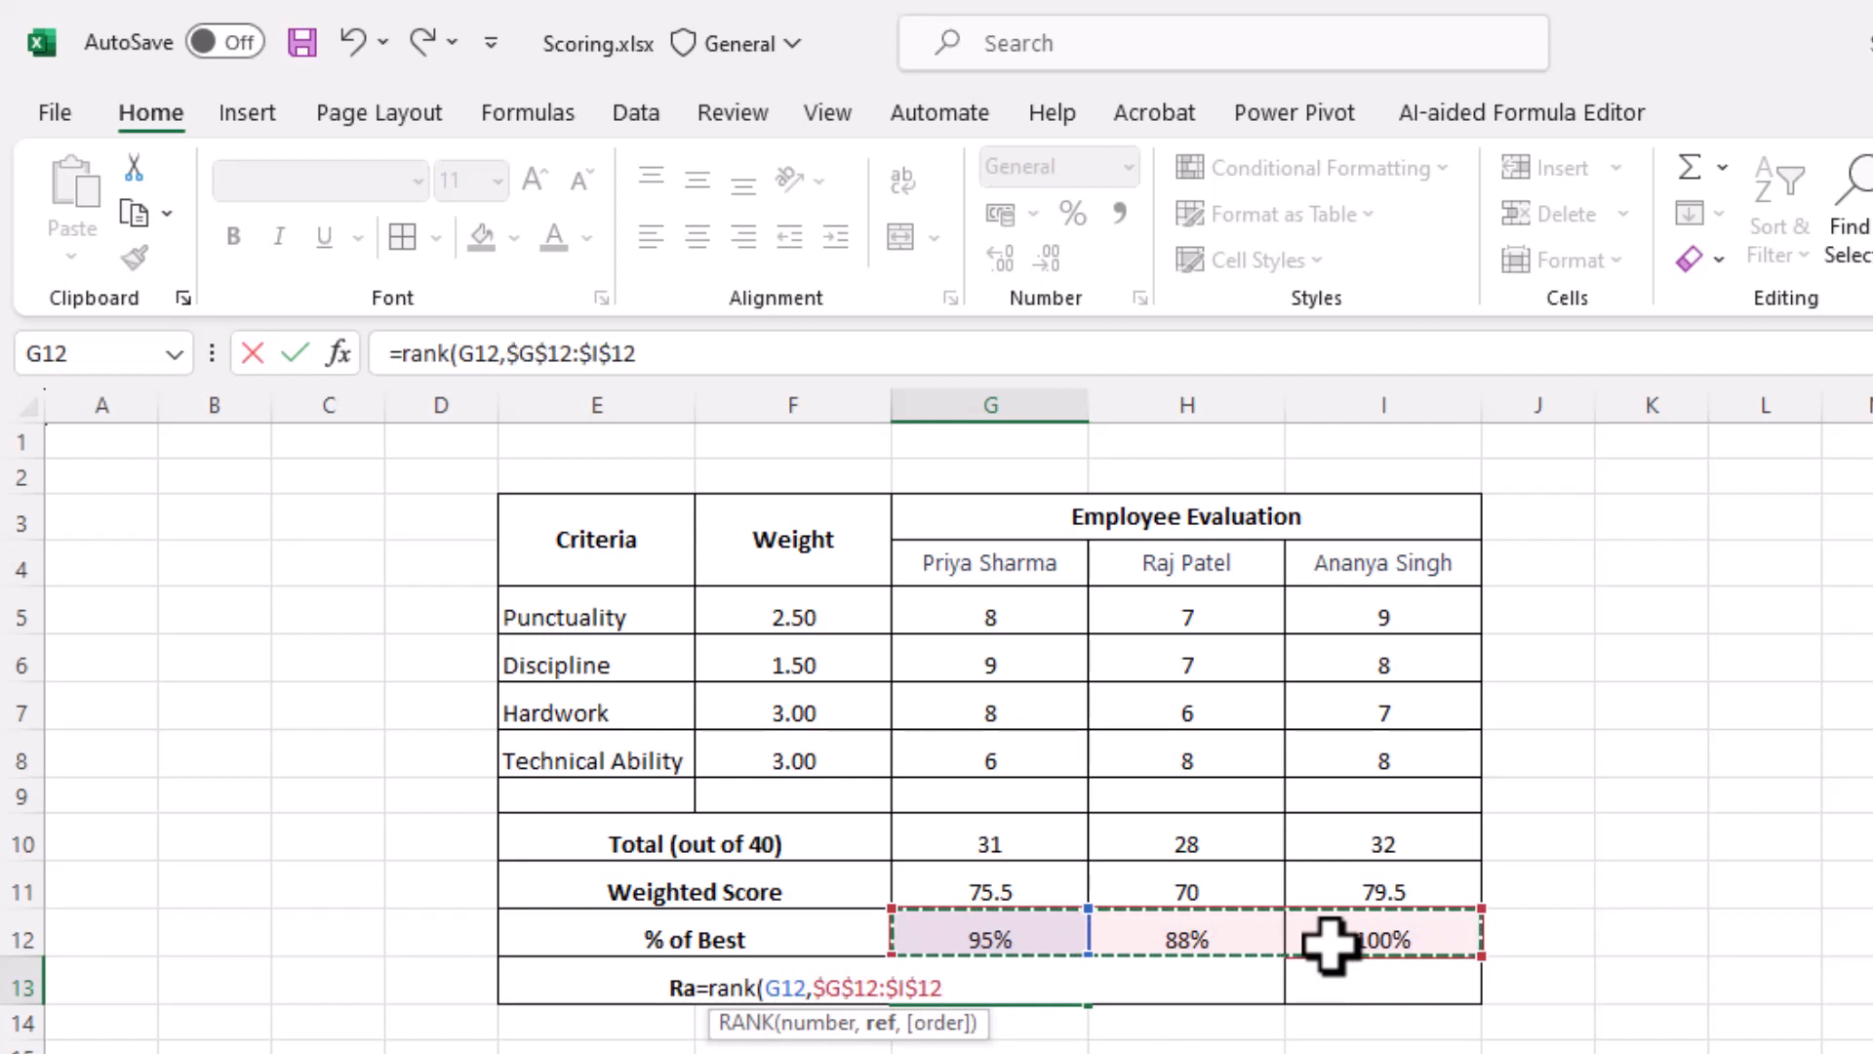
type(")")
key("Return")
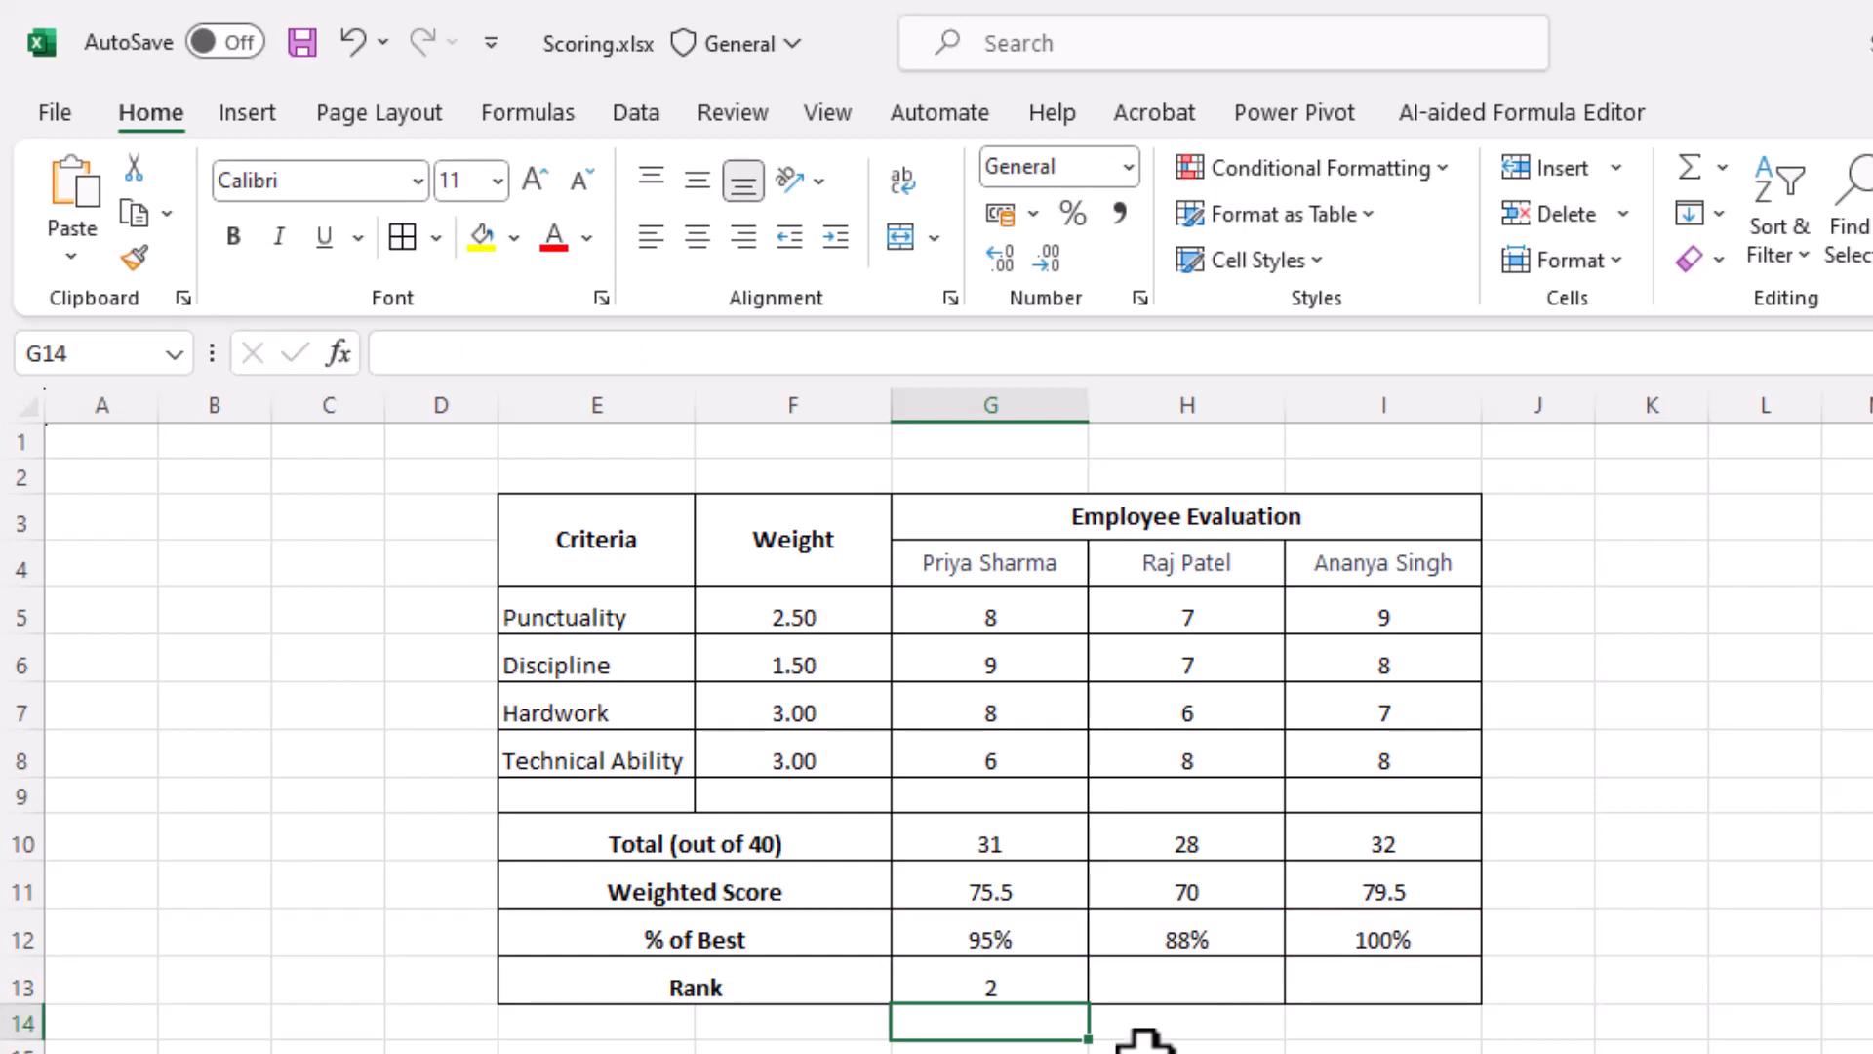
left_click(1044, 983)
left_click_drag(1085, 1005, 1424, 1026)
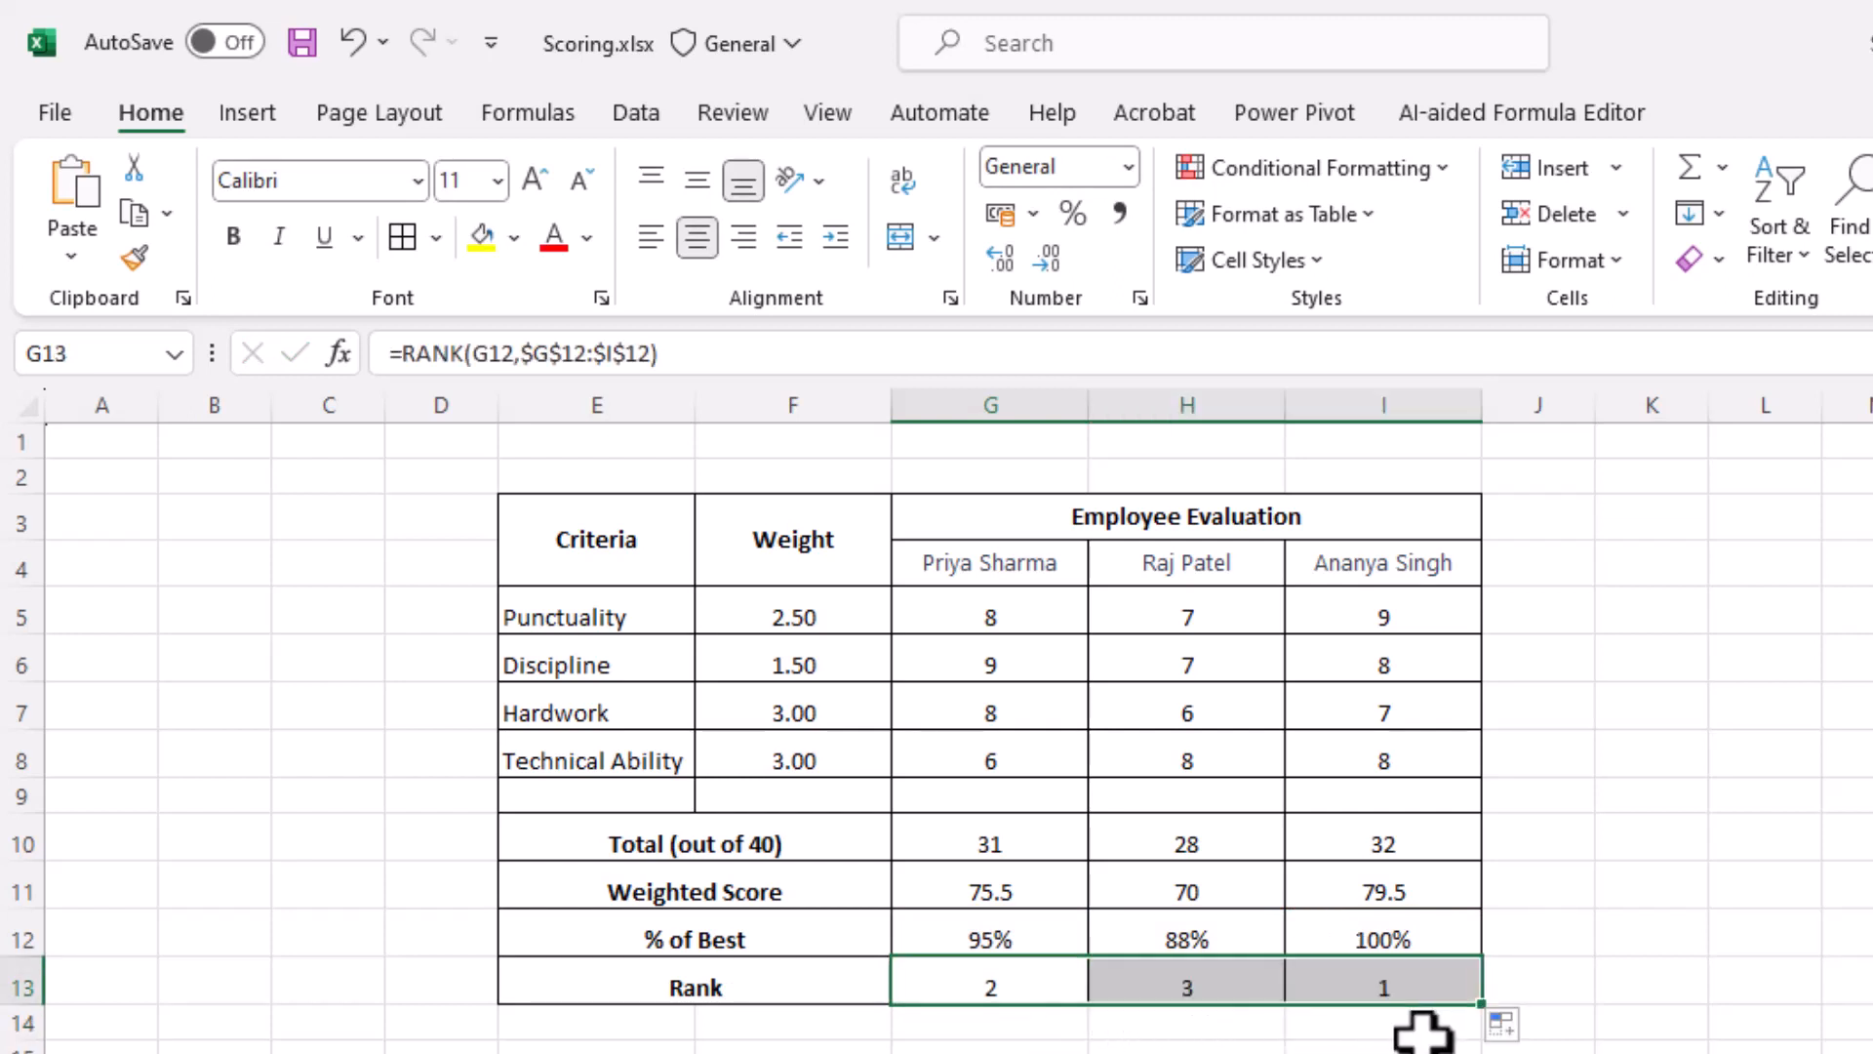
Step: Check the third employee's rank in I13 against the employee name in I4
left_click(1430, 989)
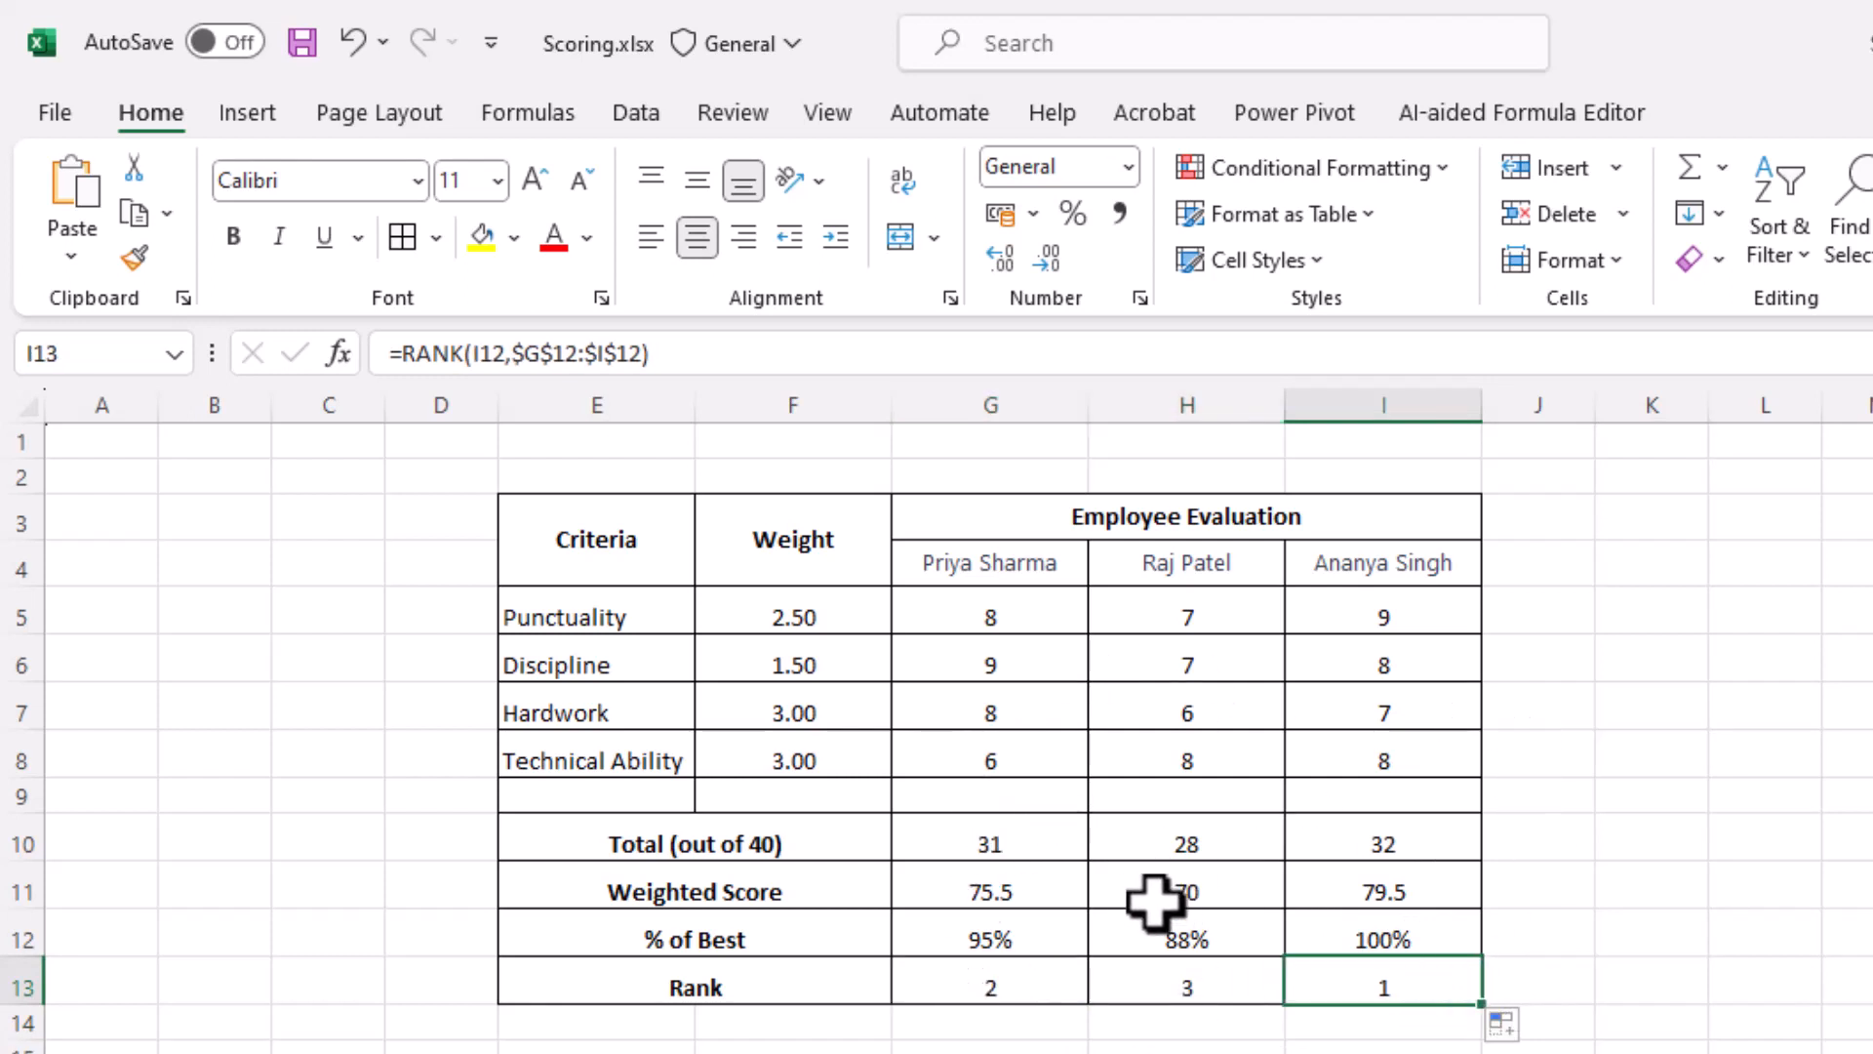
left_click(1401, 575)
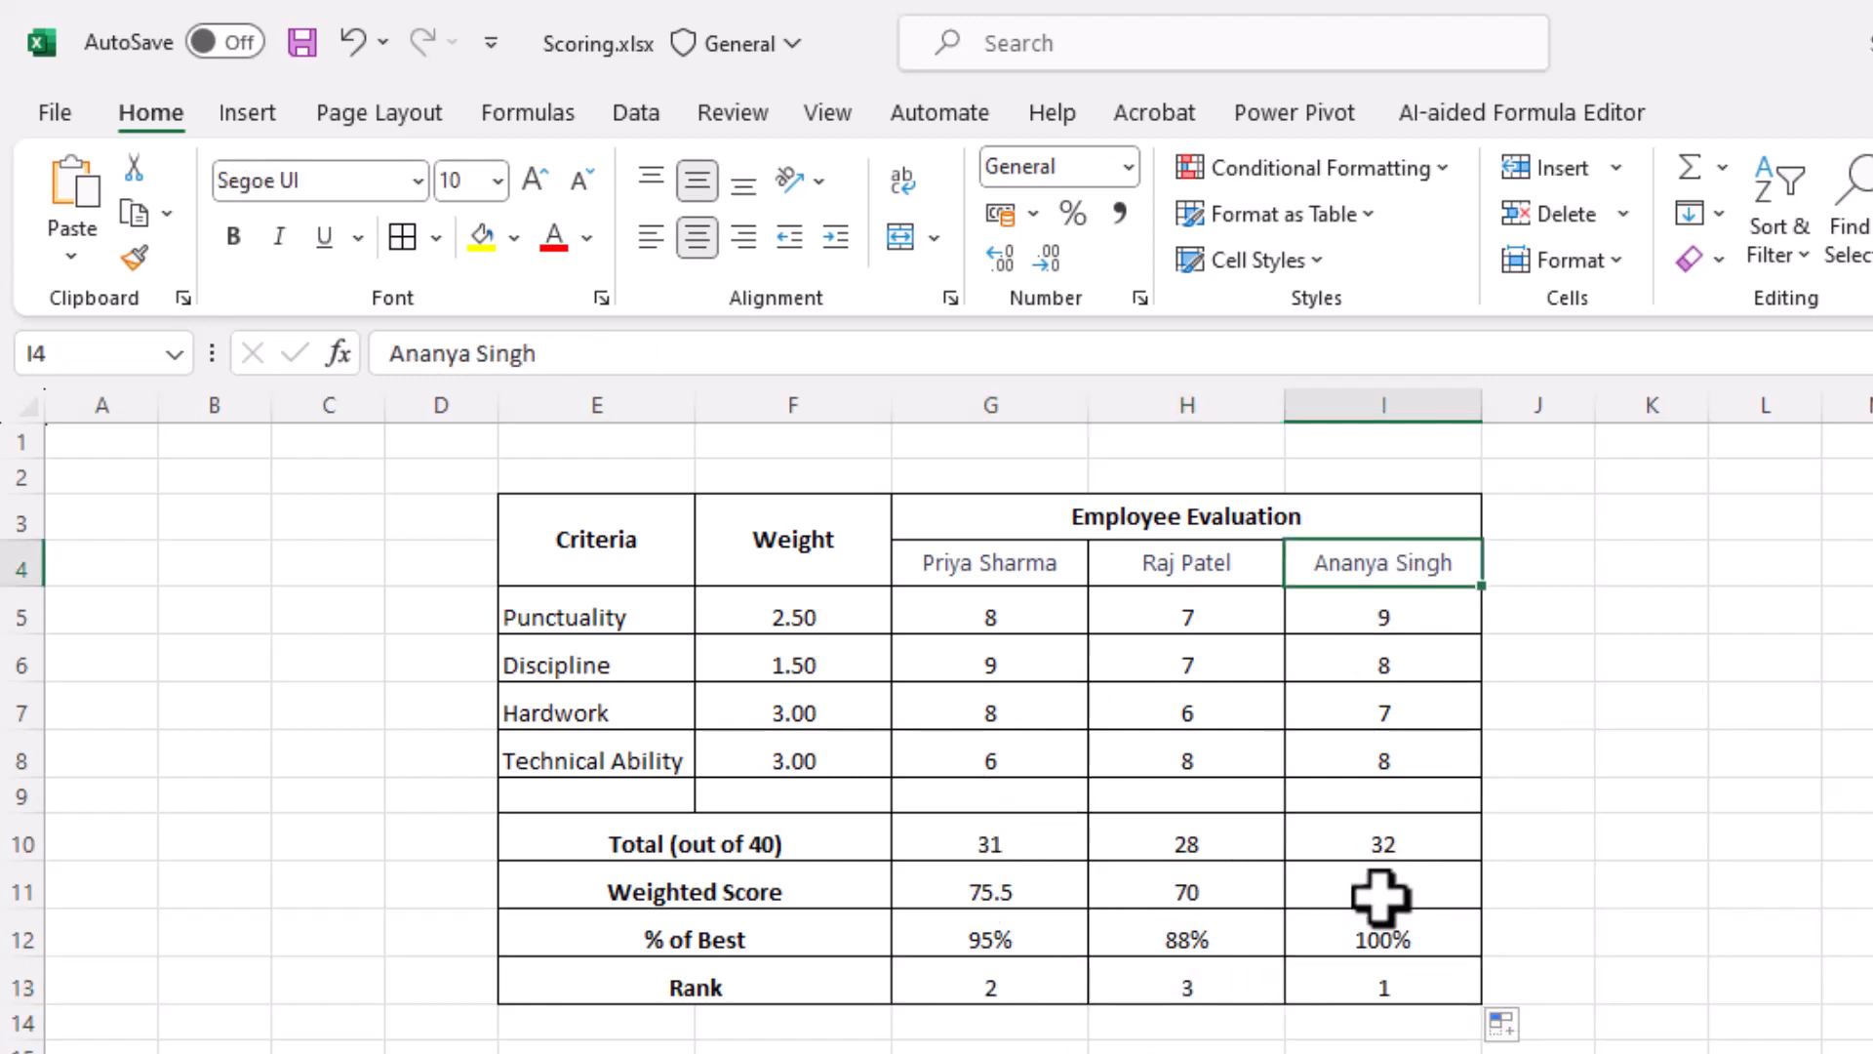
left_click(1389, 992)
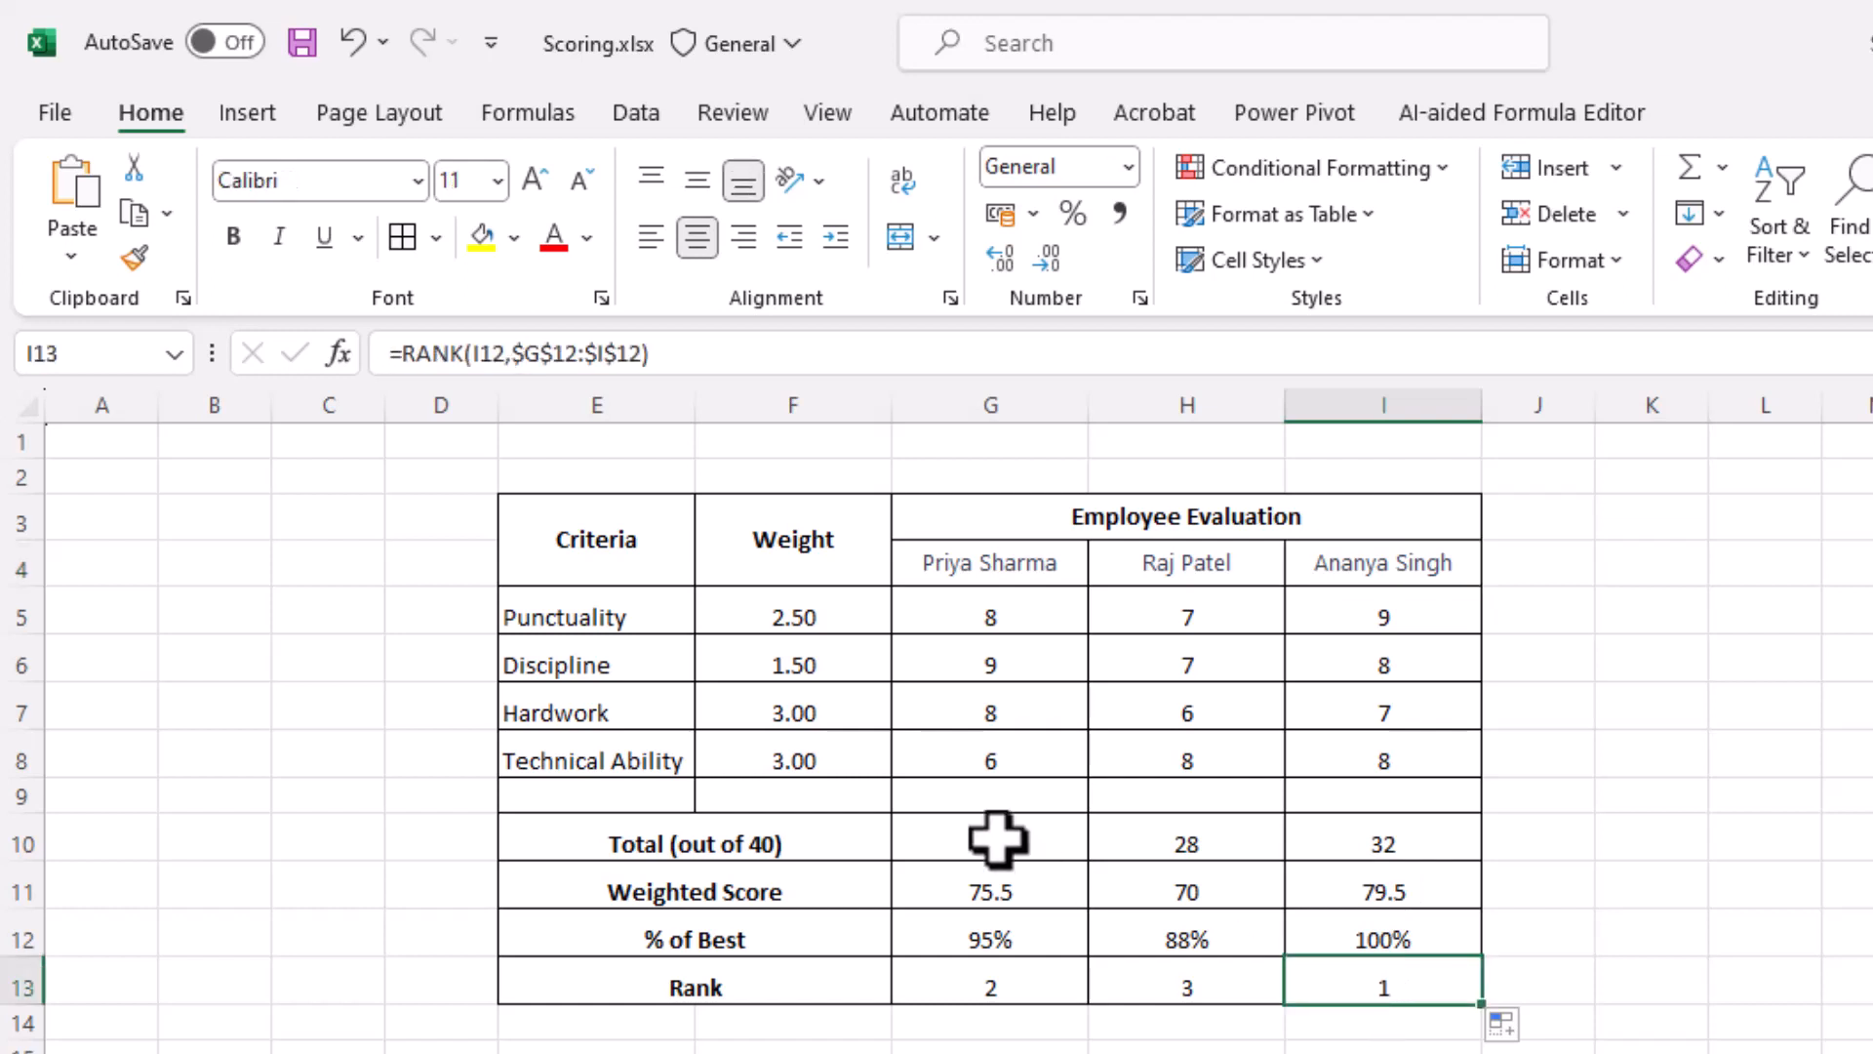